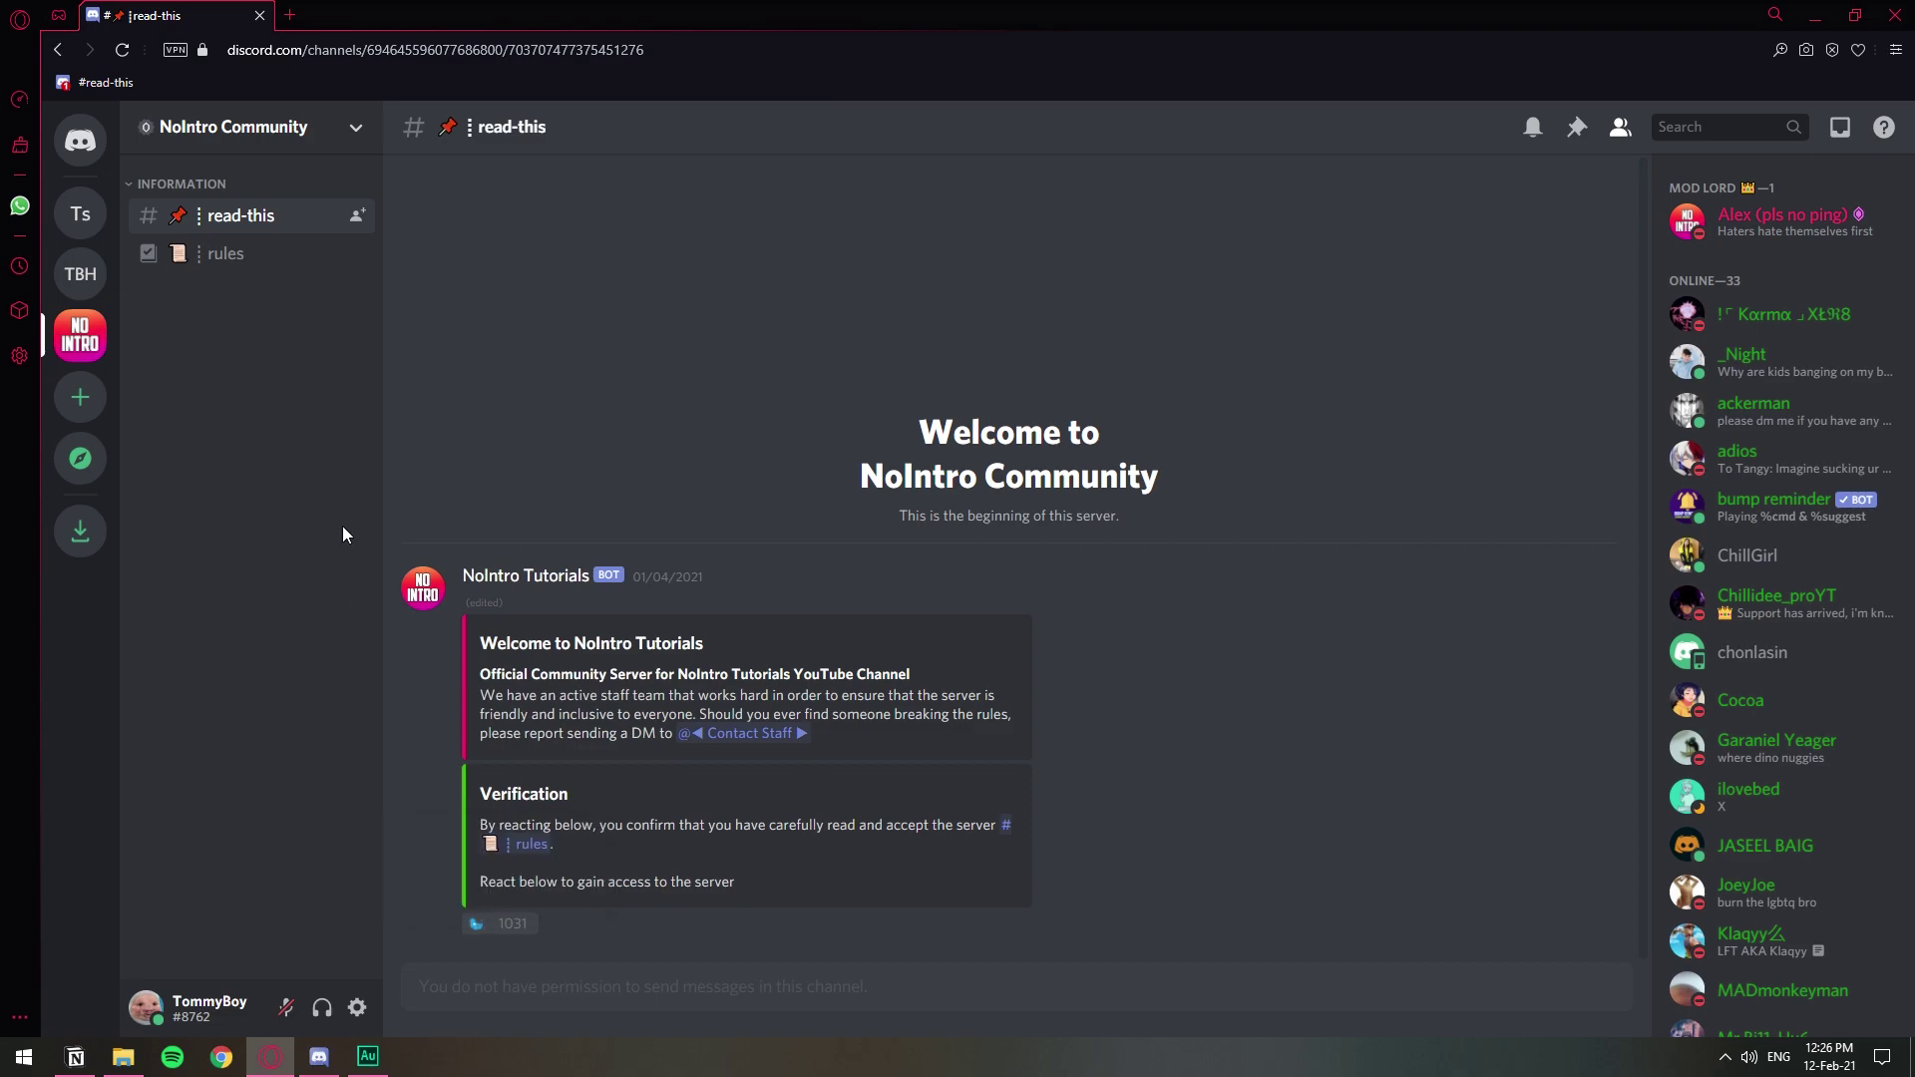
# React to the verification message in the NoIntro Community read-this channel and look through the server's channel list
pyautogui.click(501, 926)
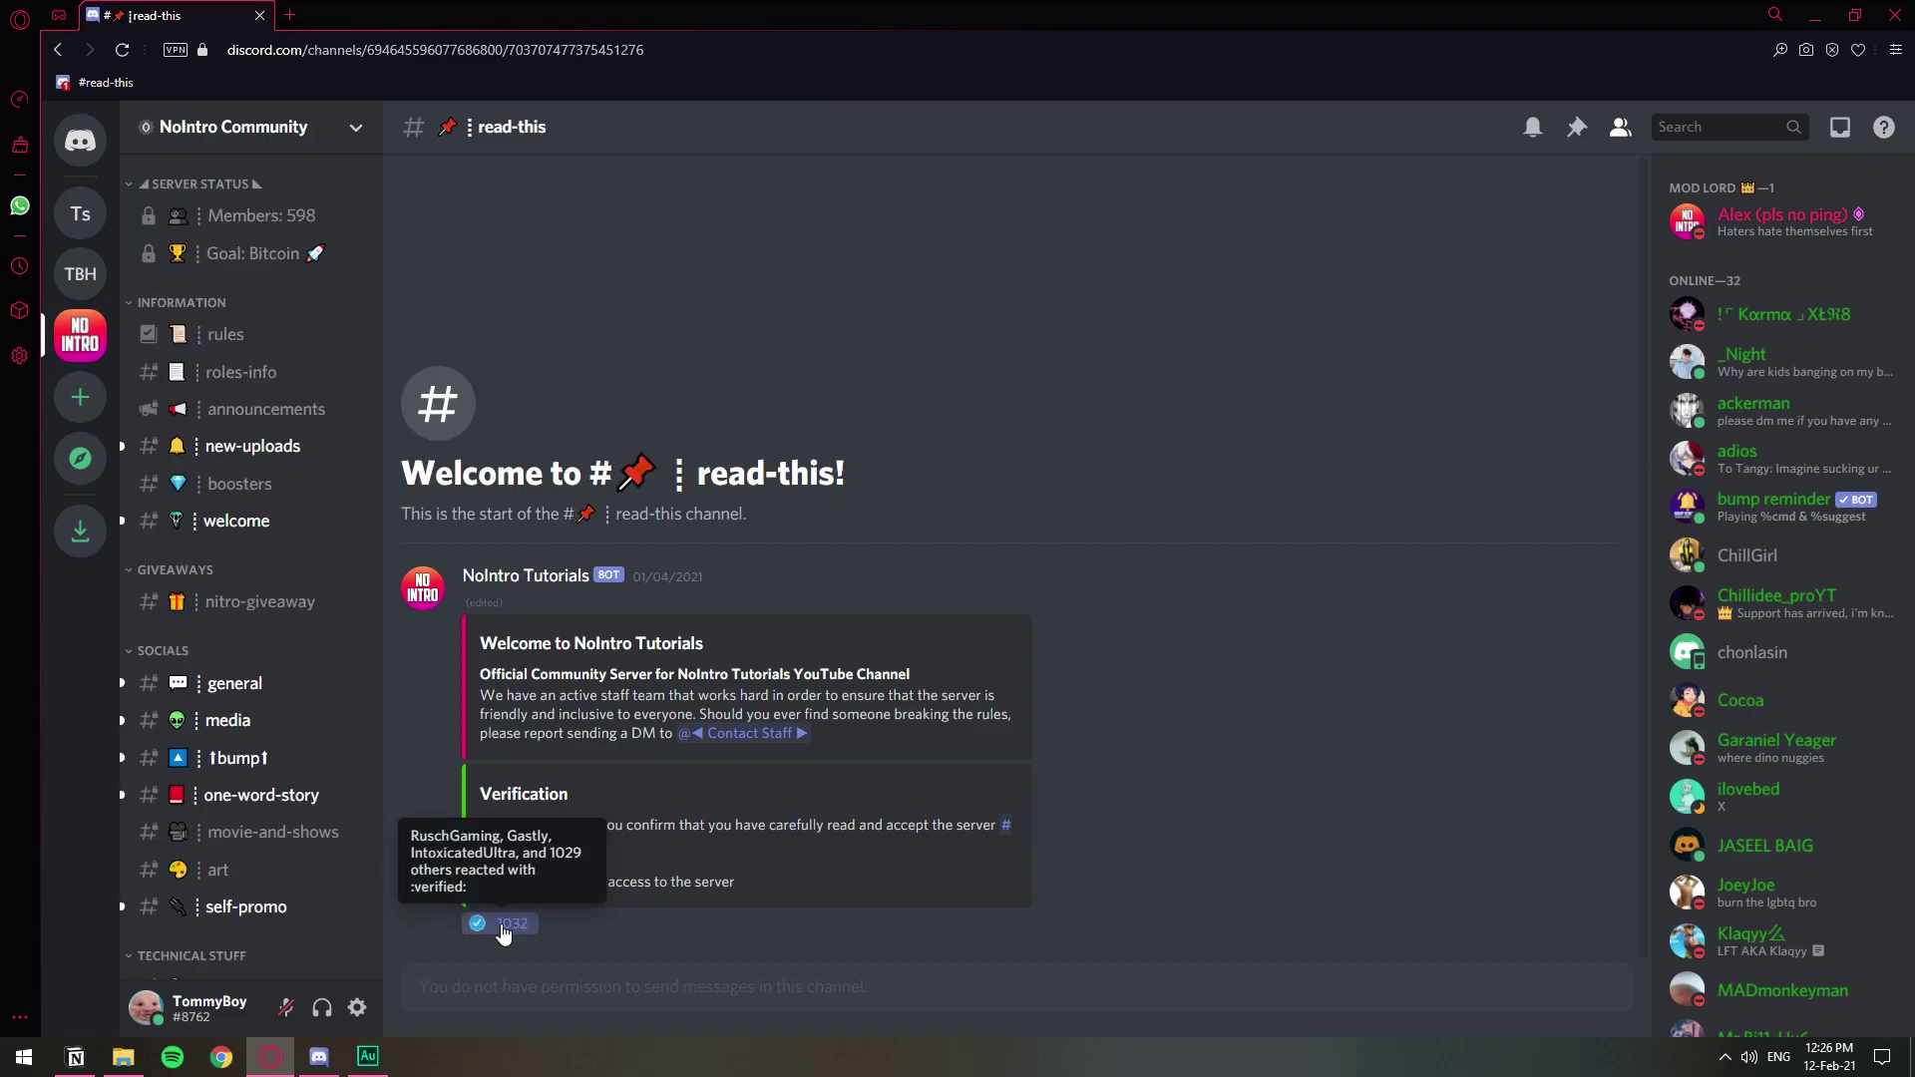
pyautogui.scroll(-2, 248, 630)
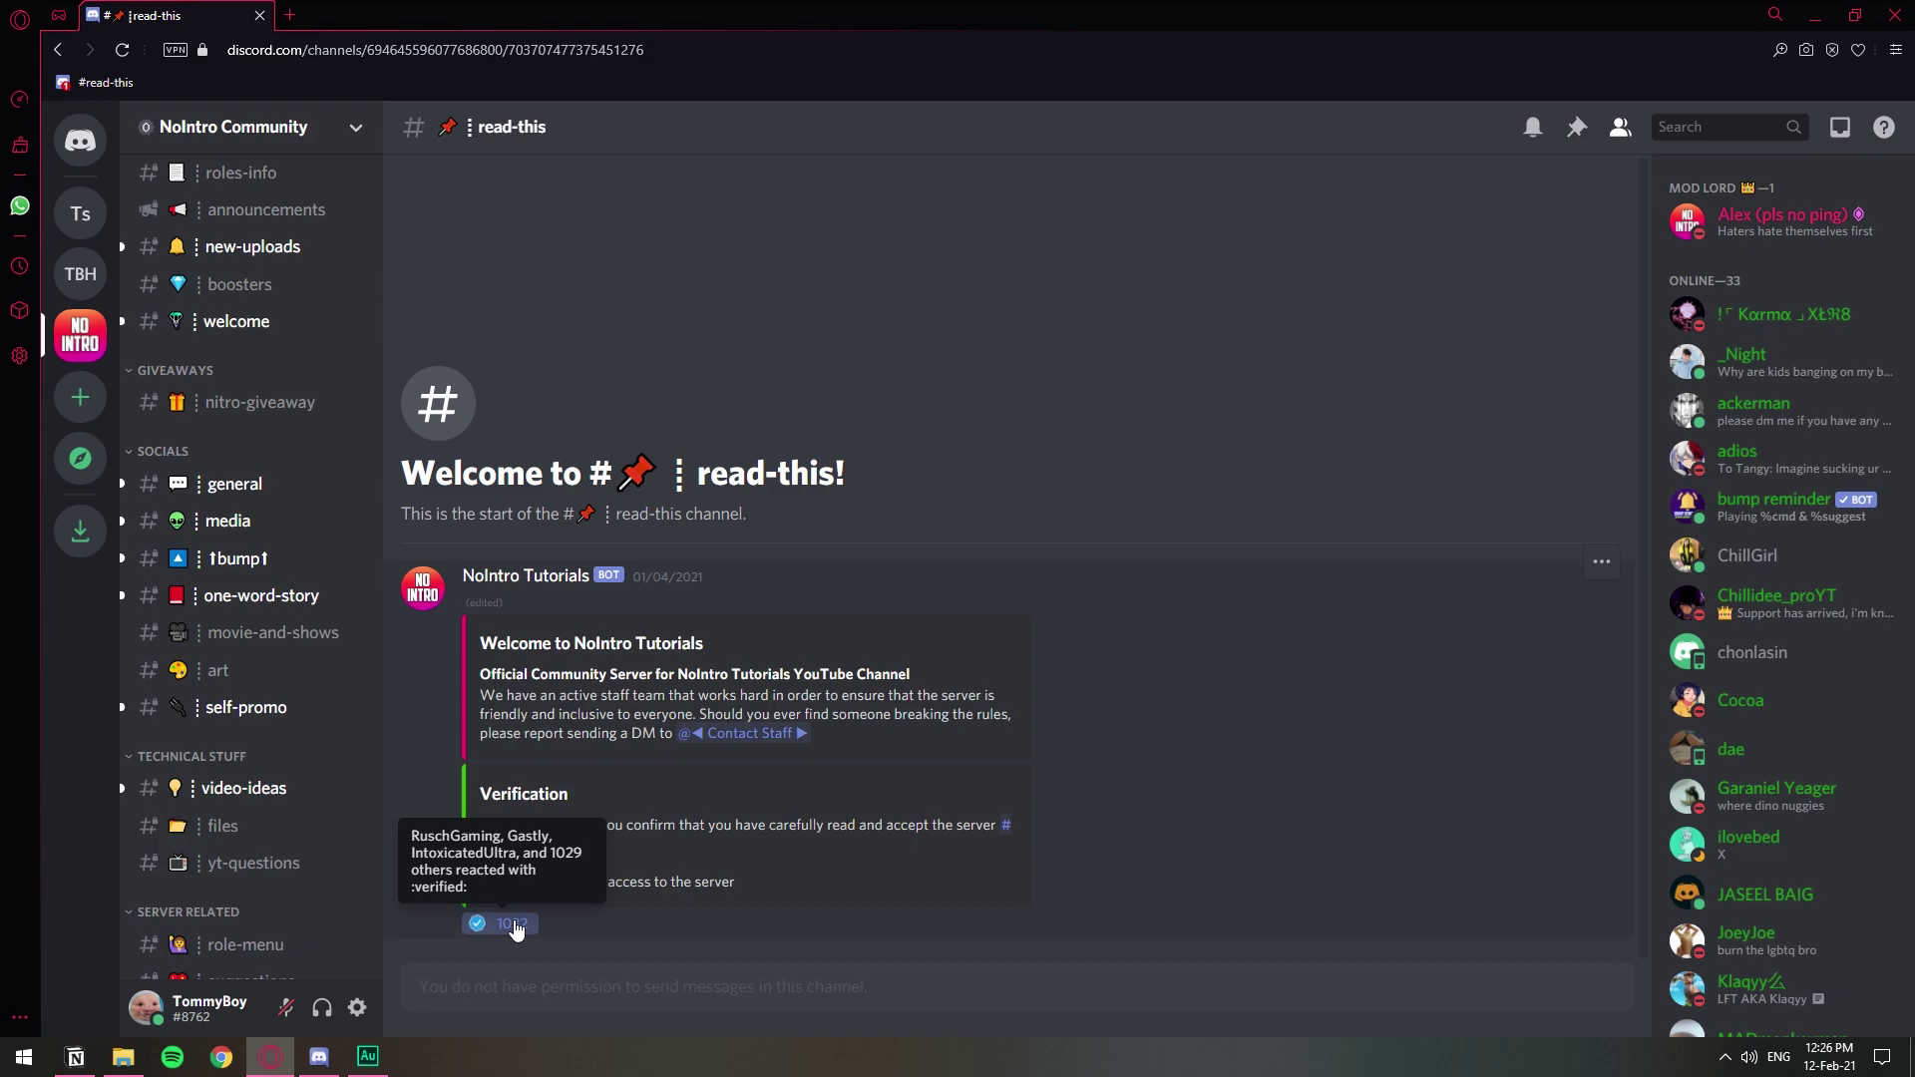
# Create a role named Verified with the bright yellow colour in The Black House server and save it
pyautogui.click(71, 289)
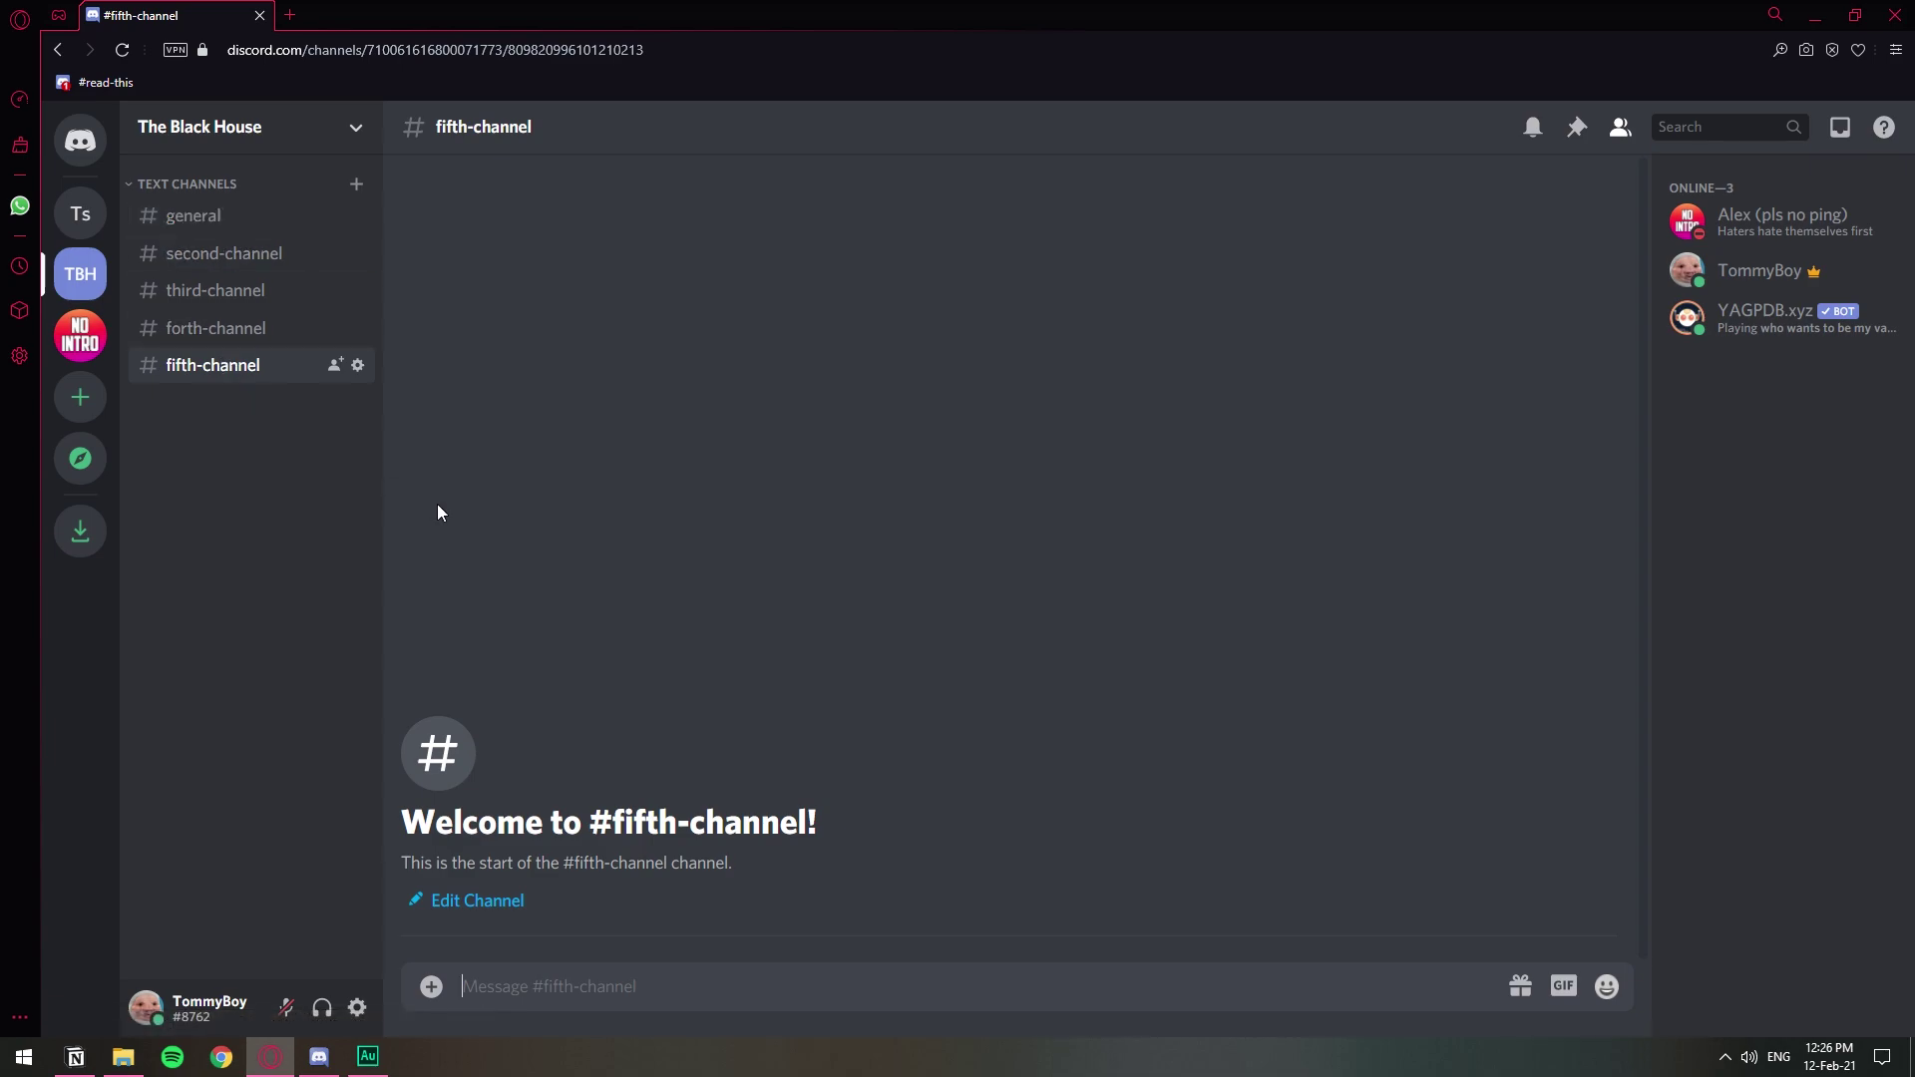
pyautogui.click(348, 127)
pyautogui.click(330, 266)
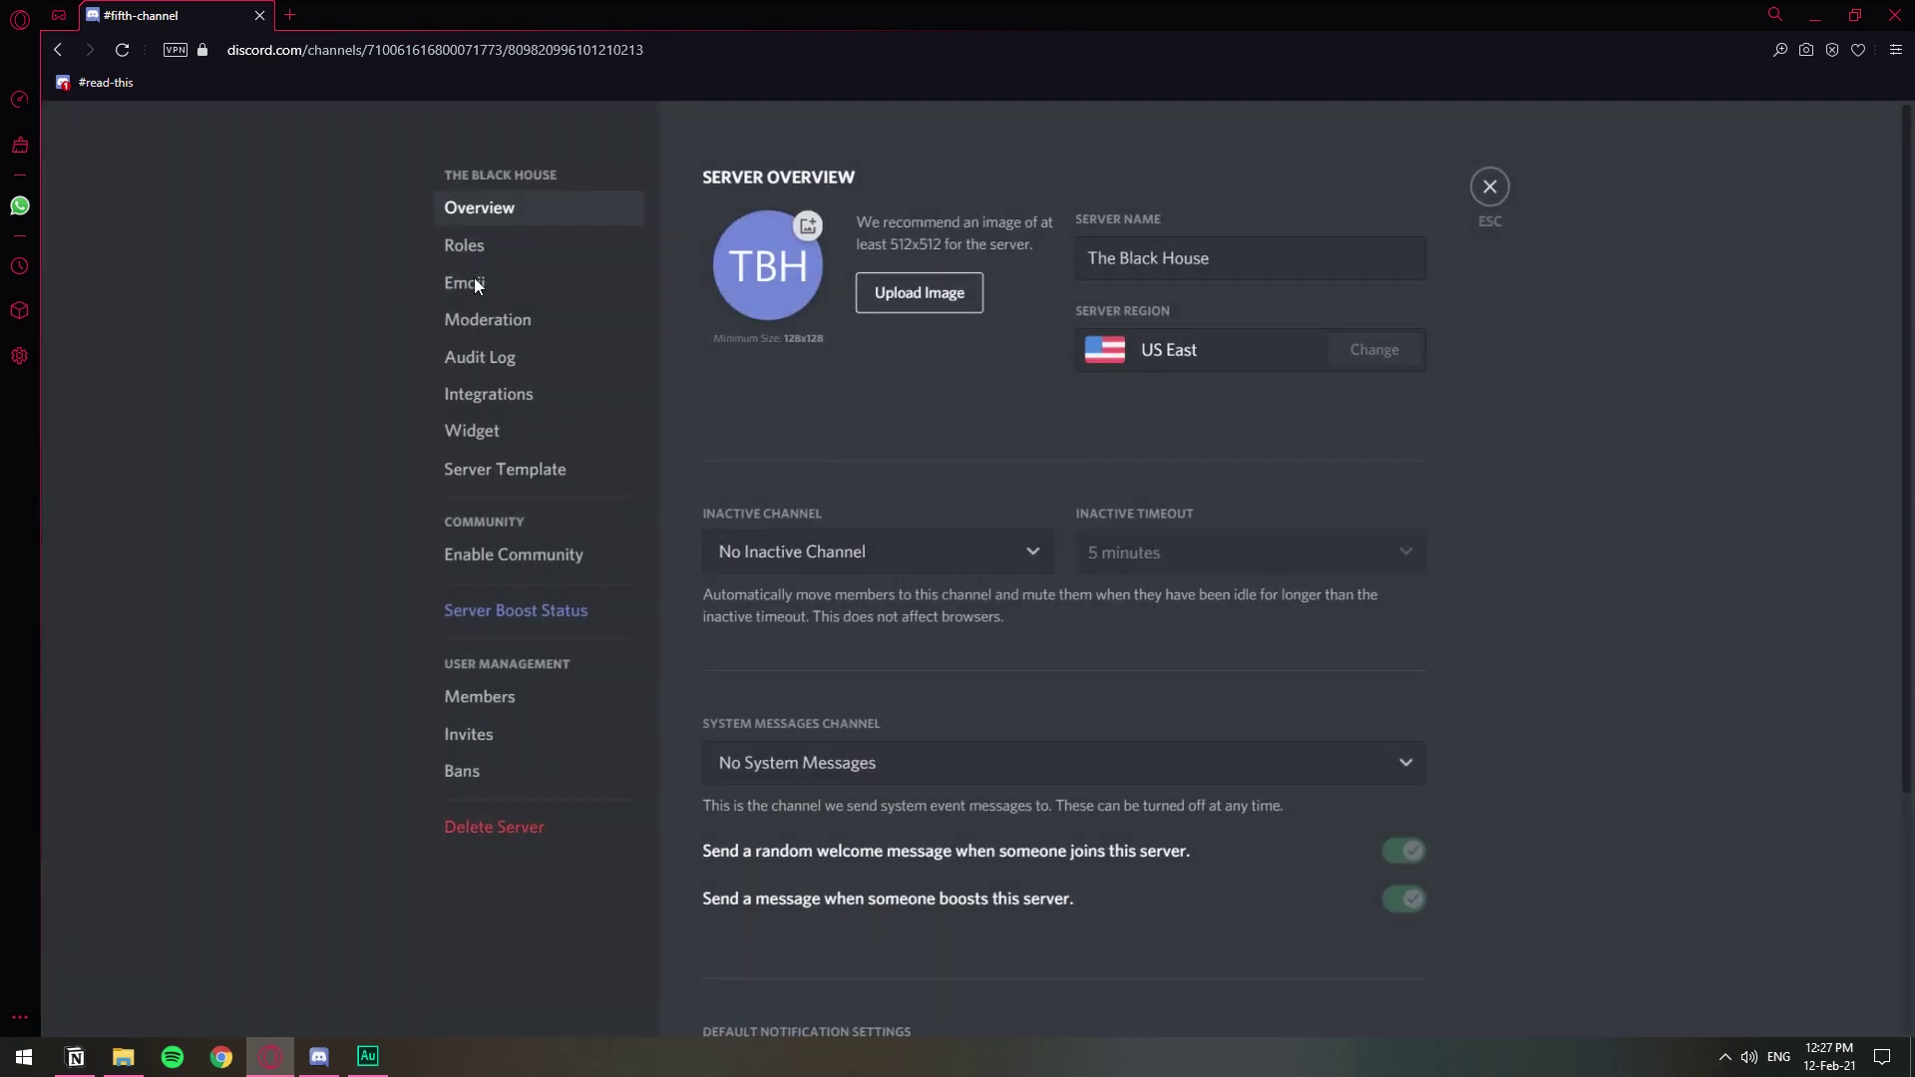
pyautogui.click(520, 247)
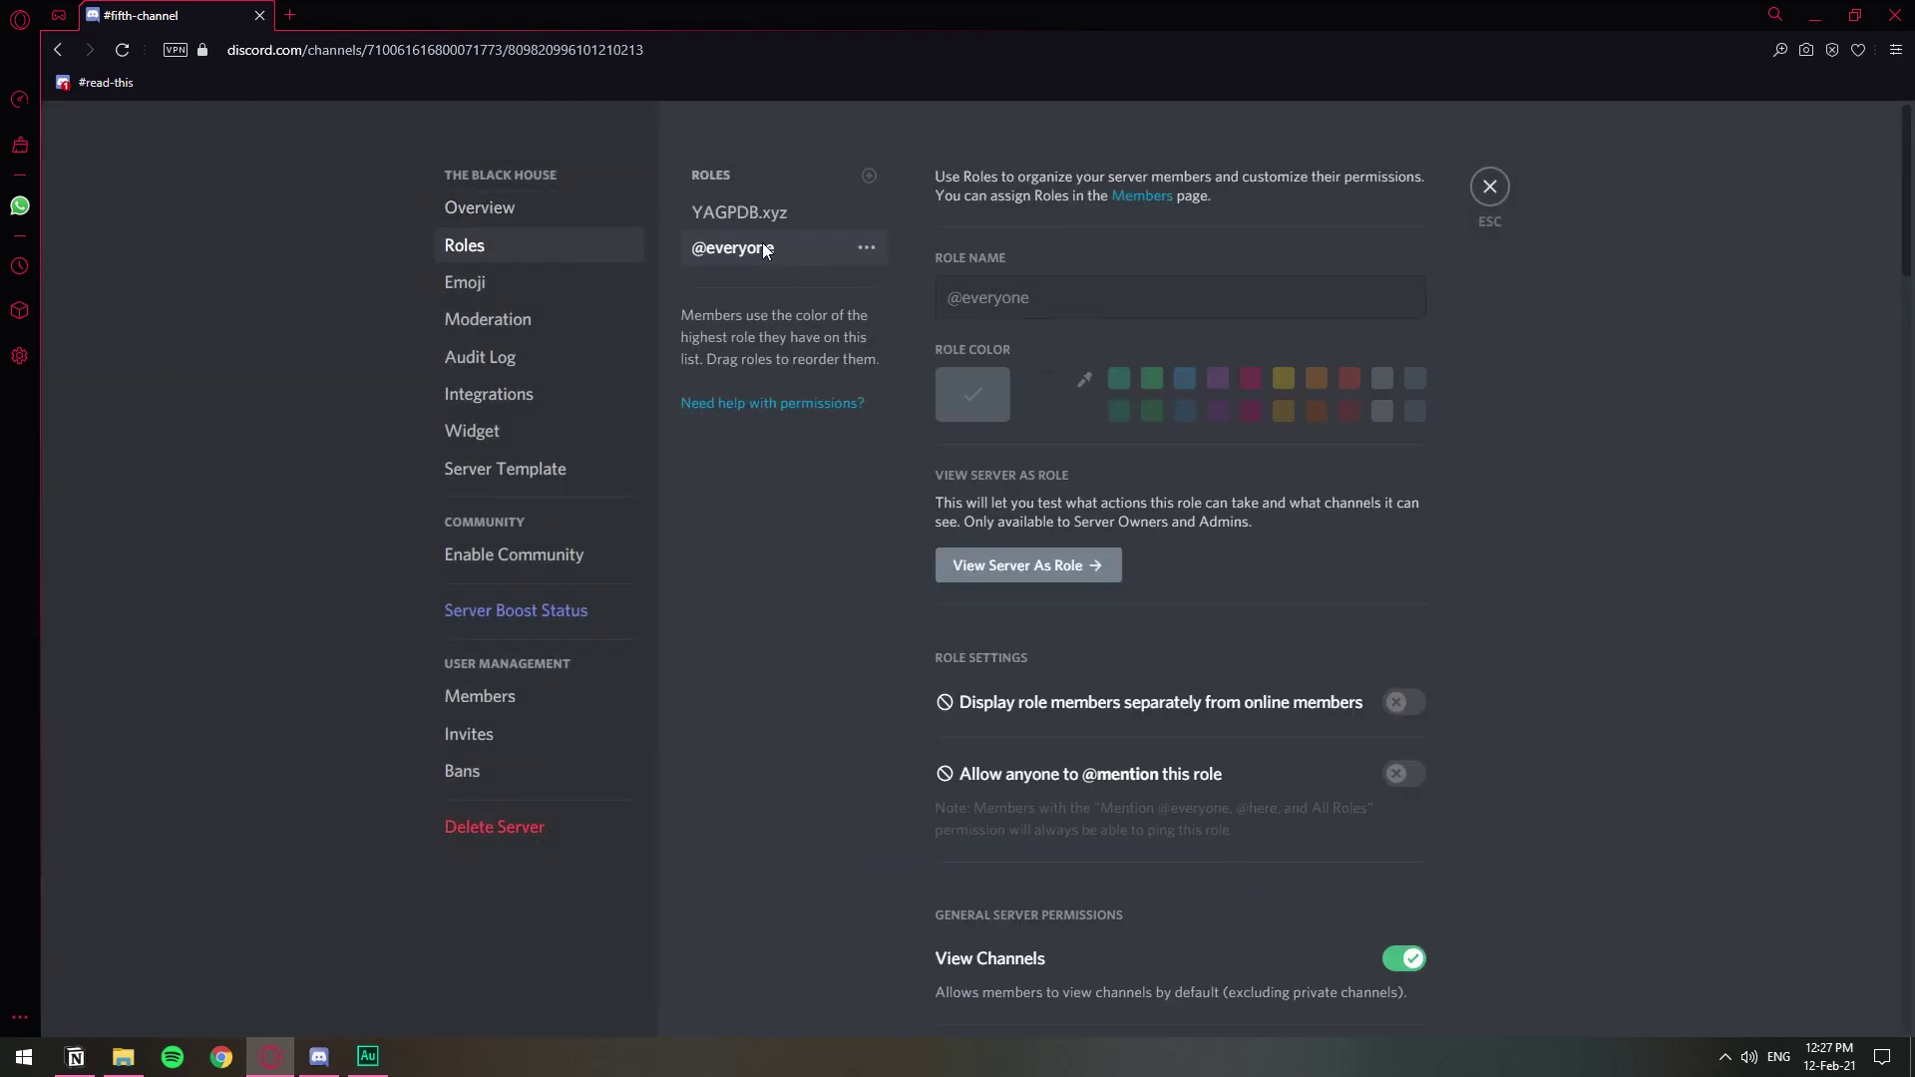
pyautogui.click(867, 180)
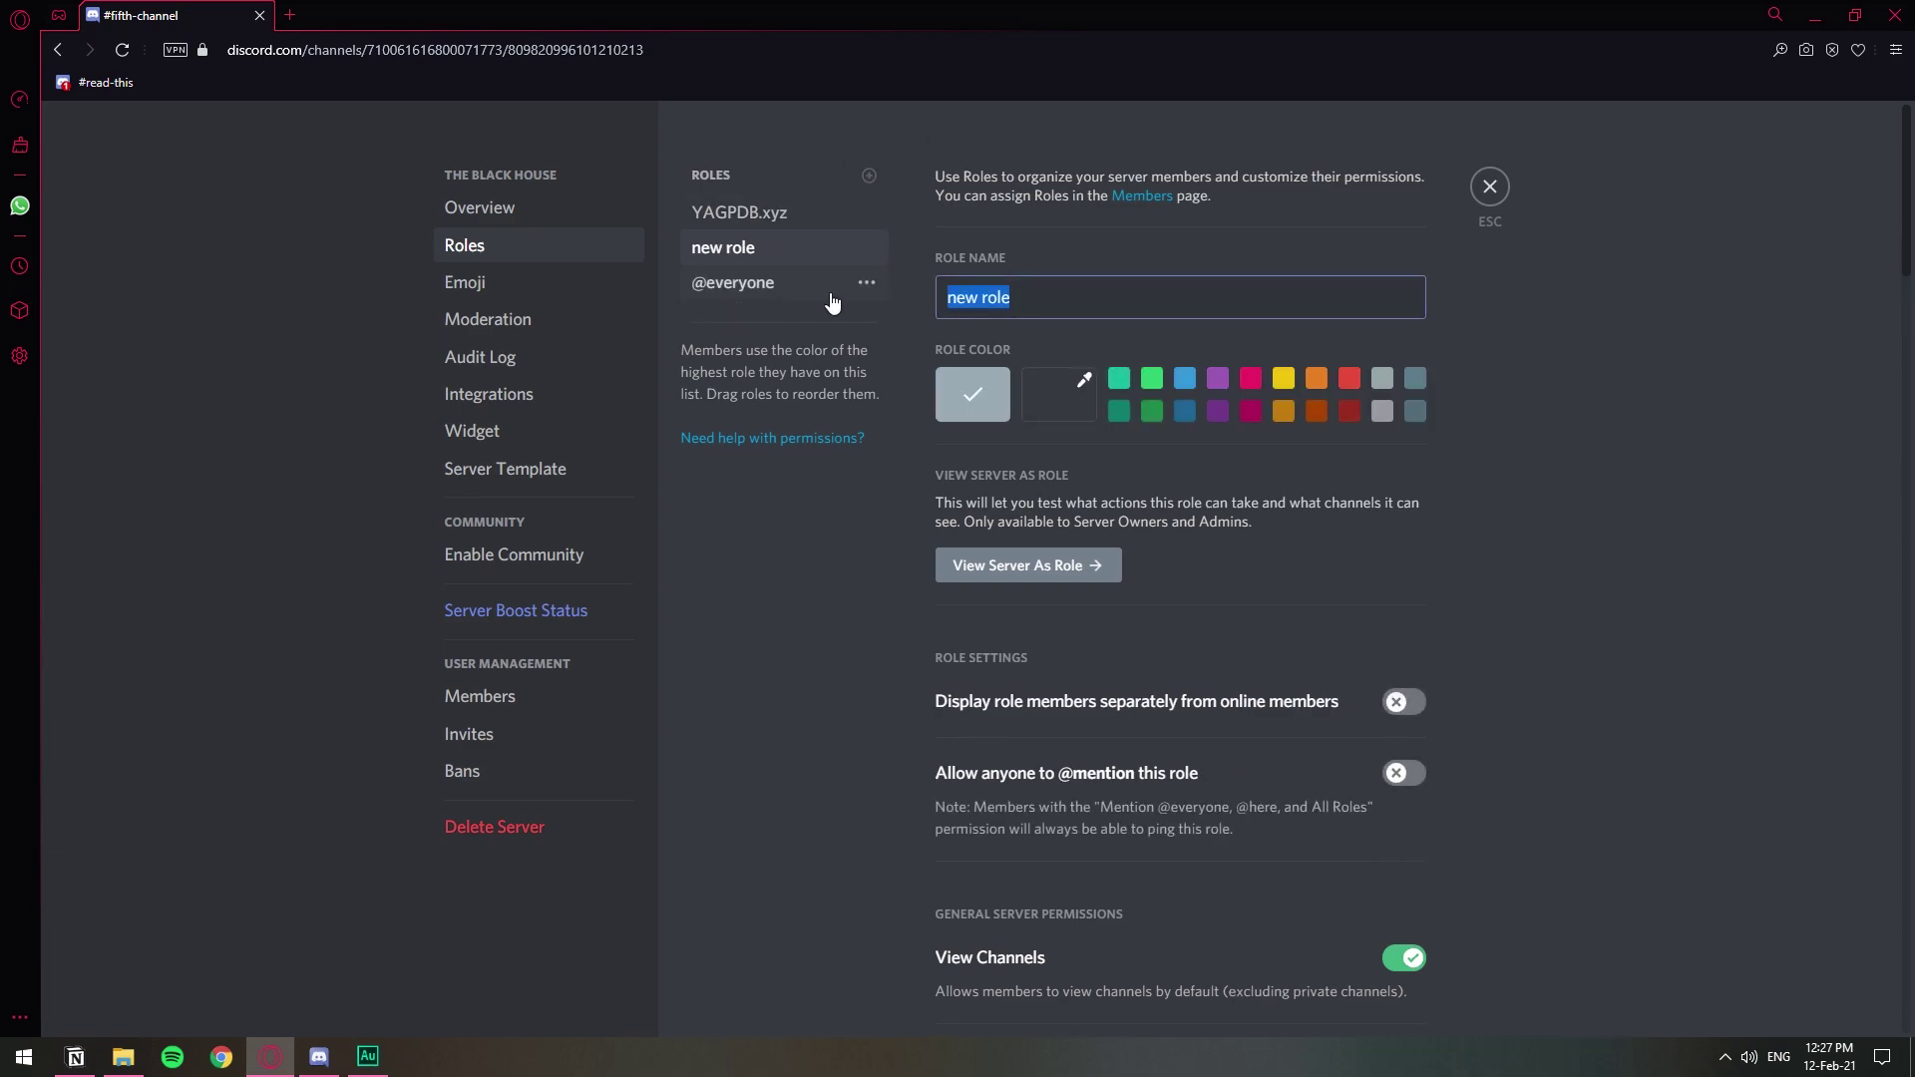
pyautogui.write('Verified')
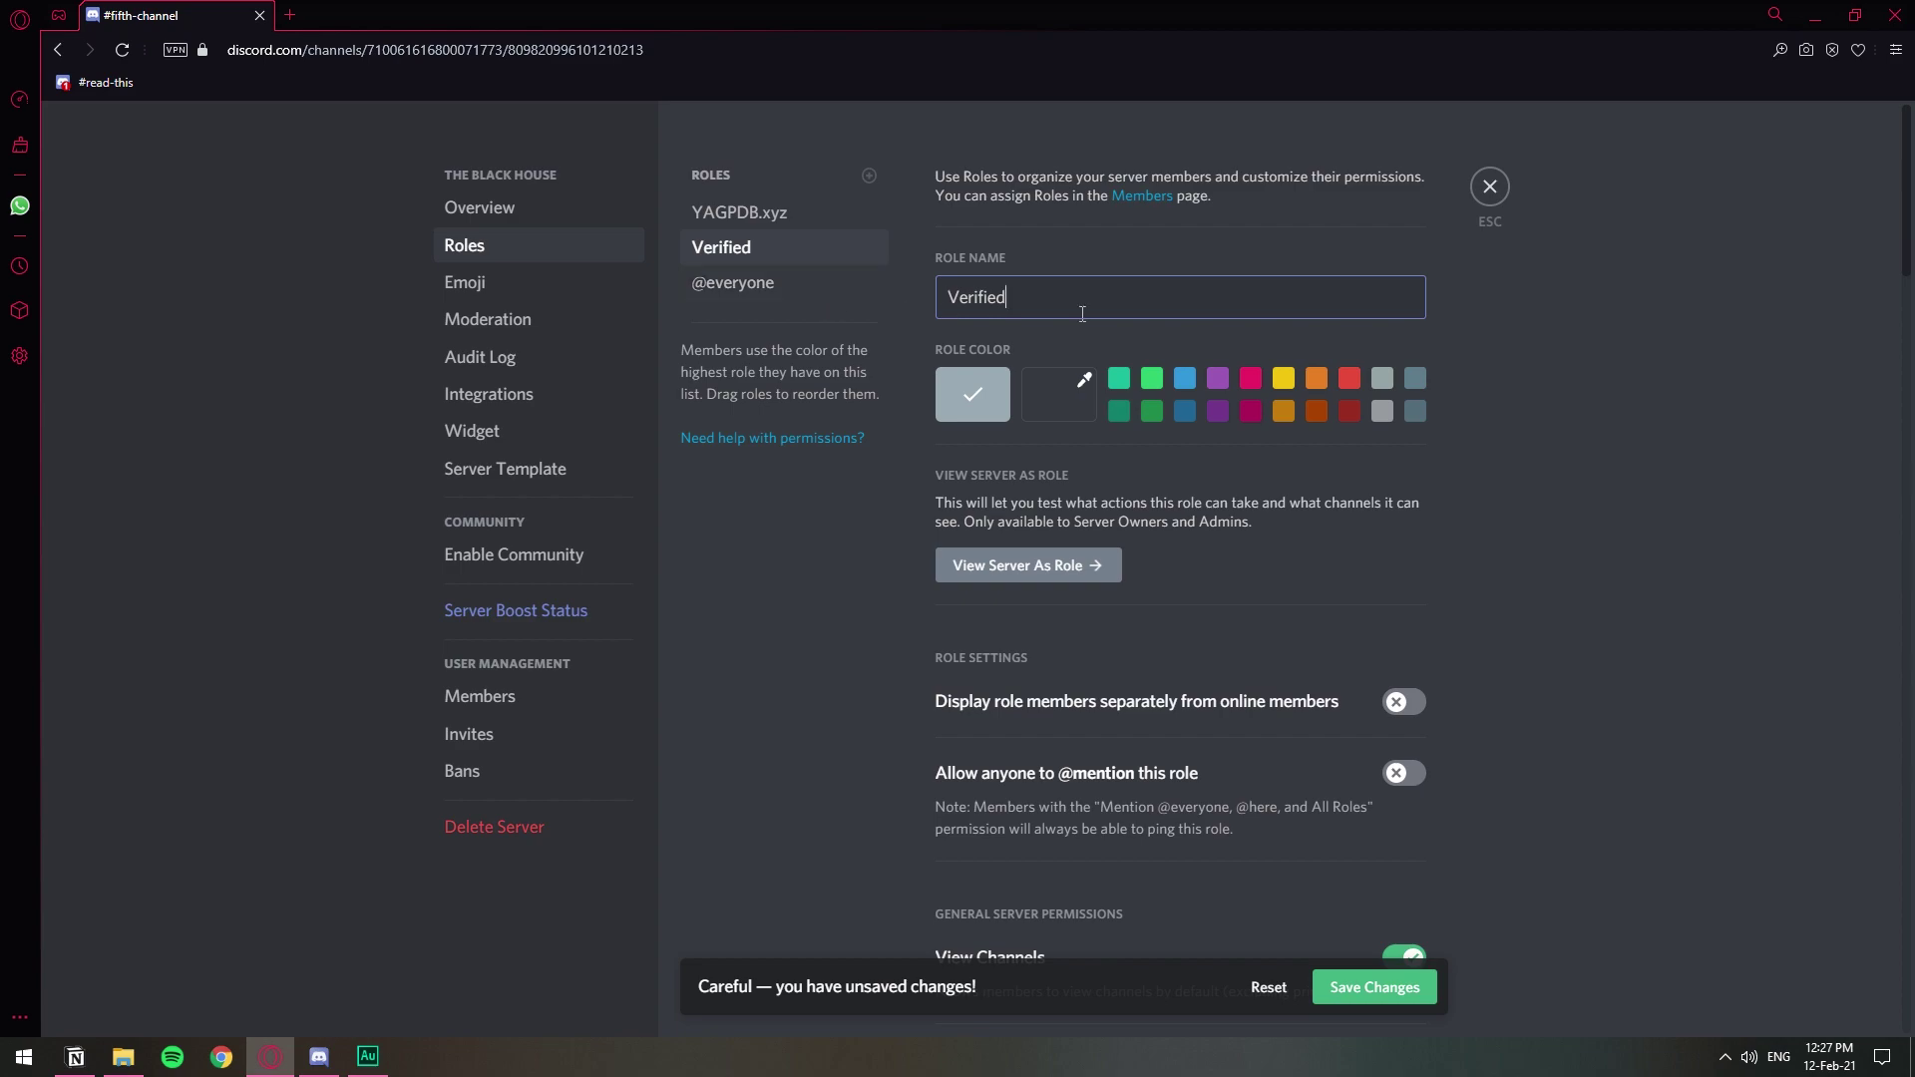
pyautogui.click(1284, 379)
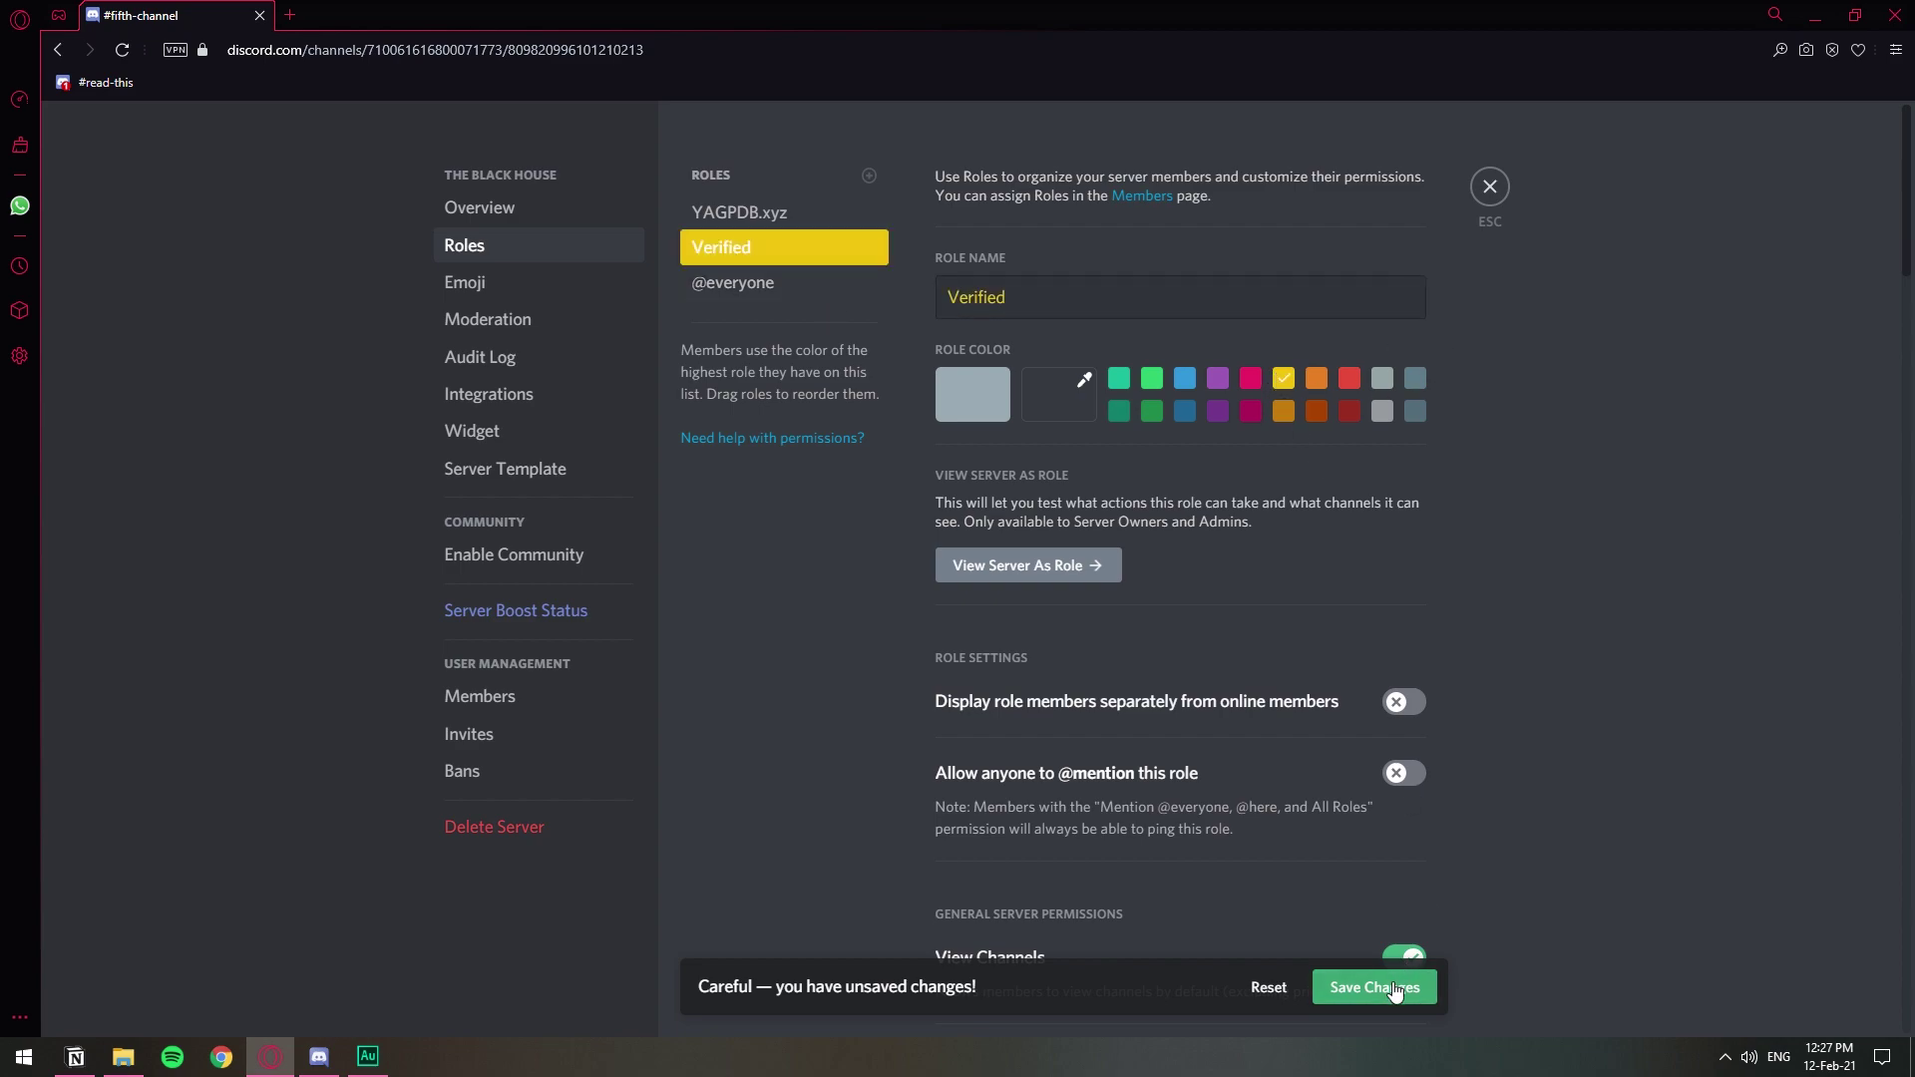
pyautogui.click(1395, 987)
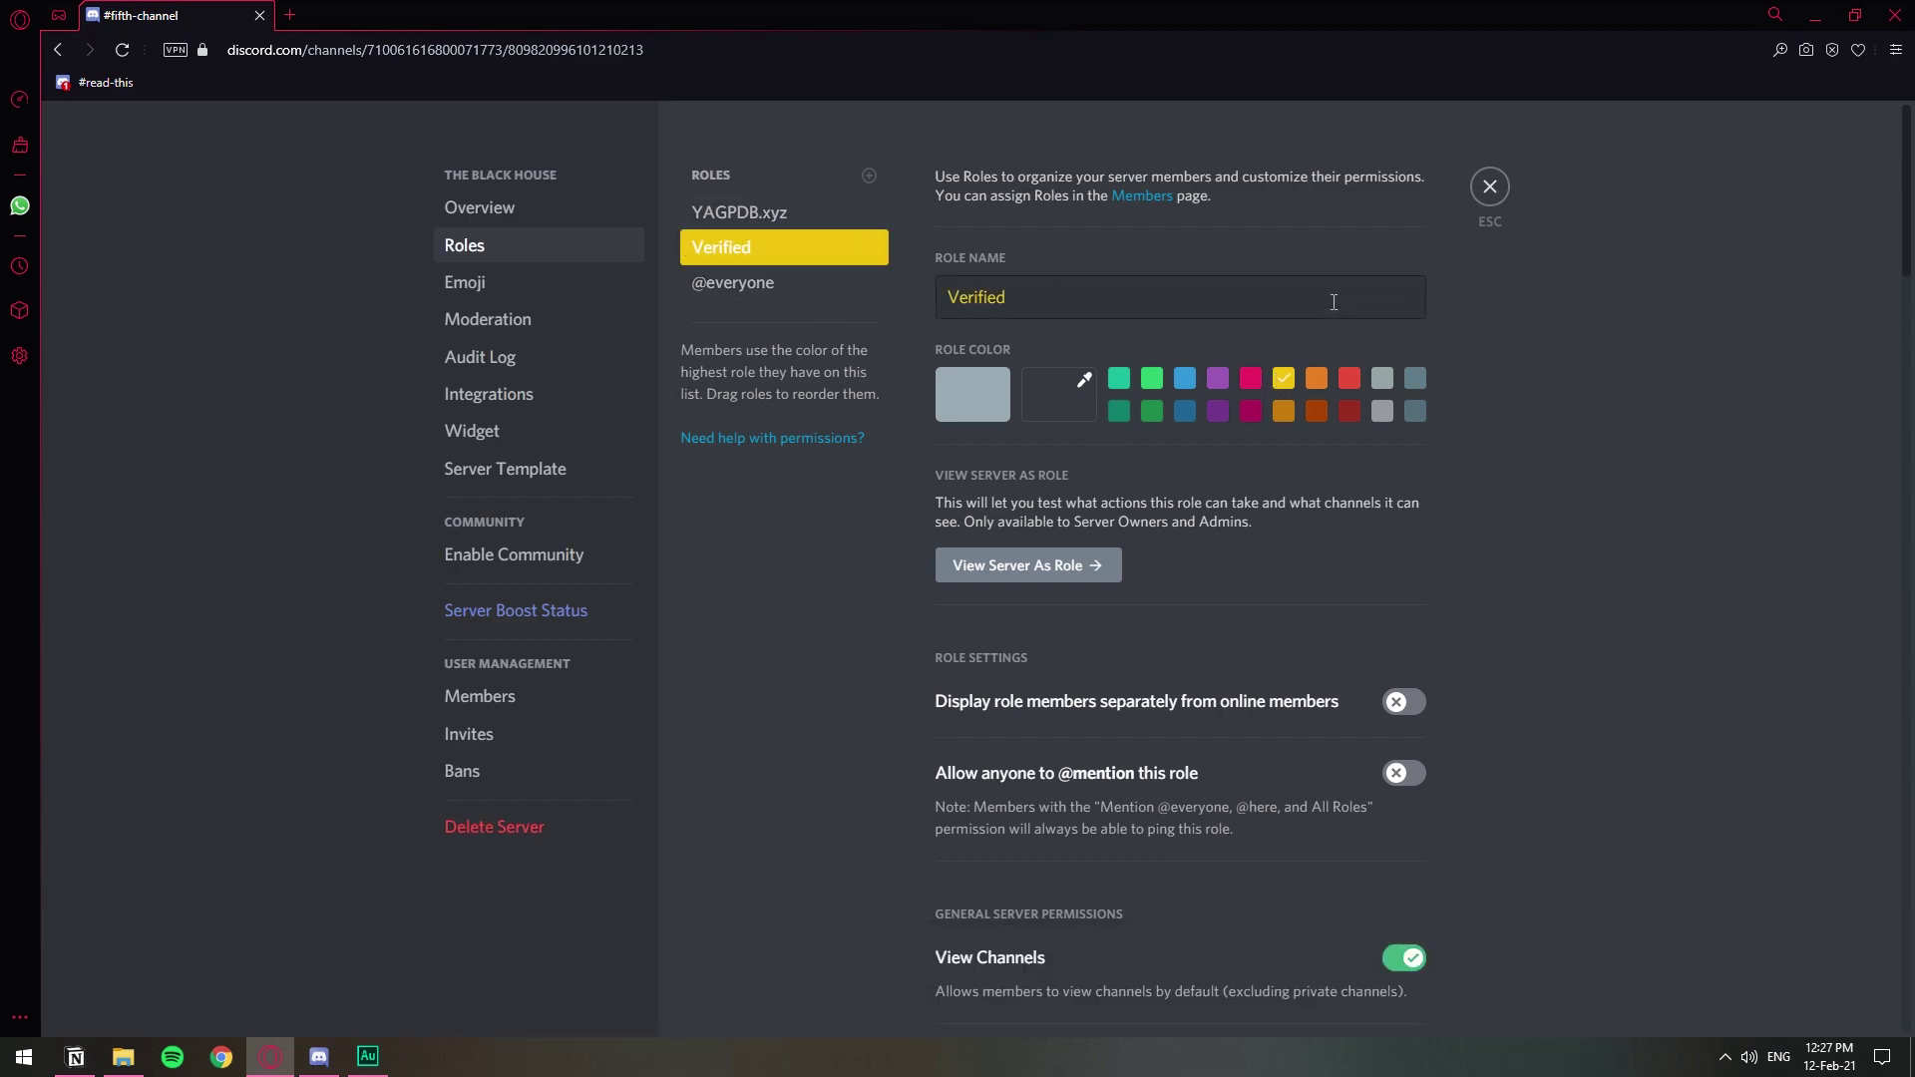
pyautogui.click(1490, 186)
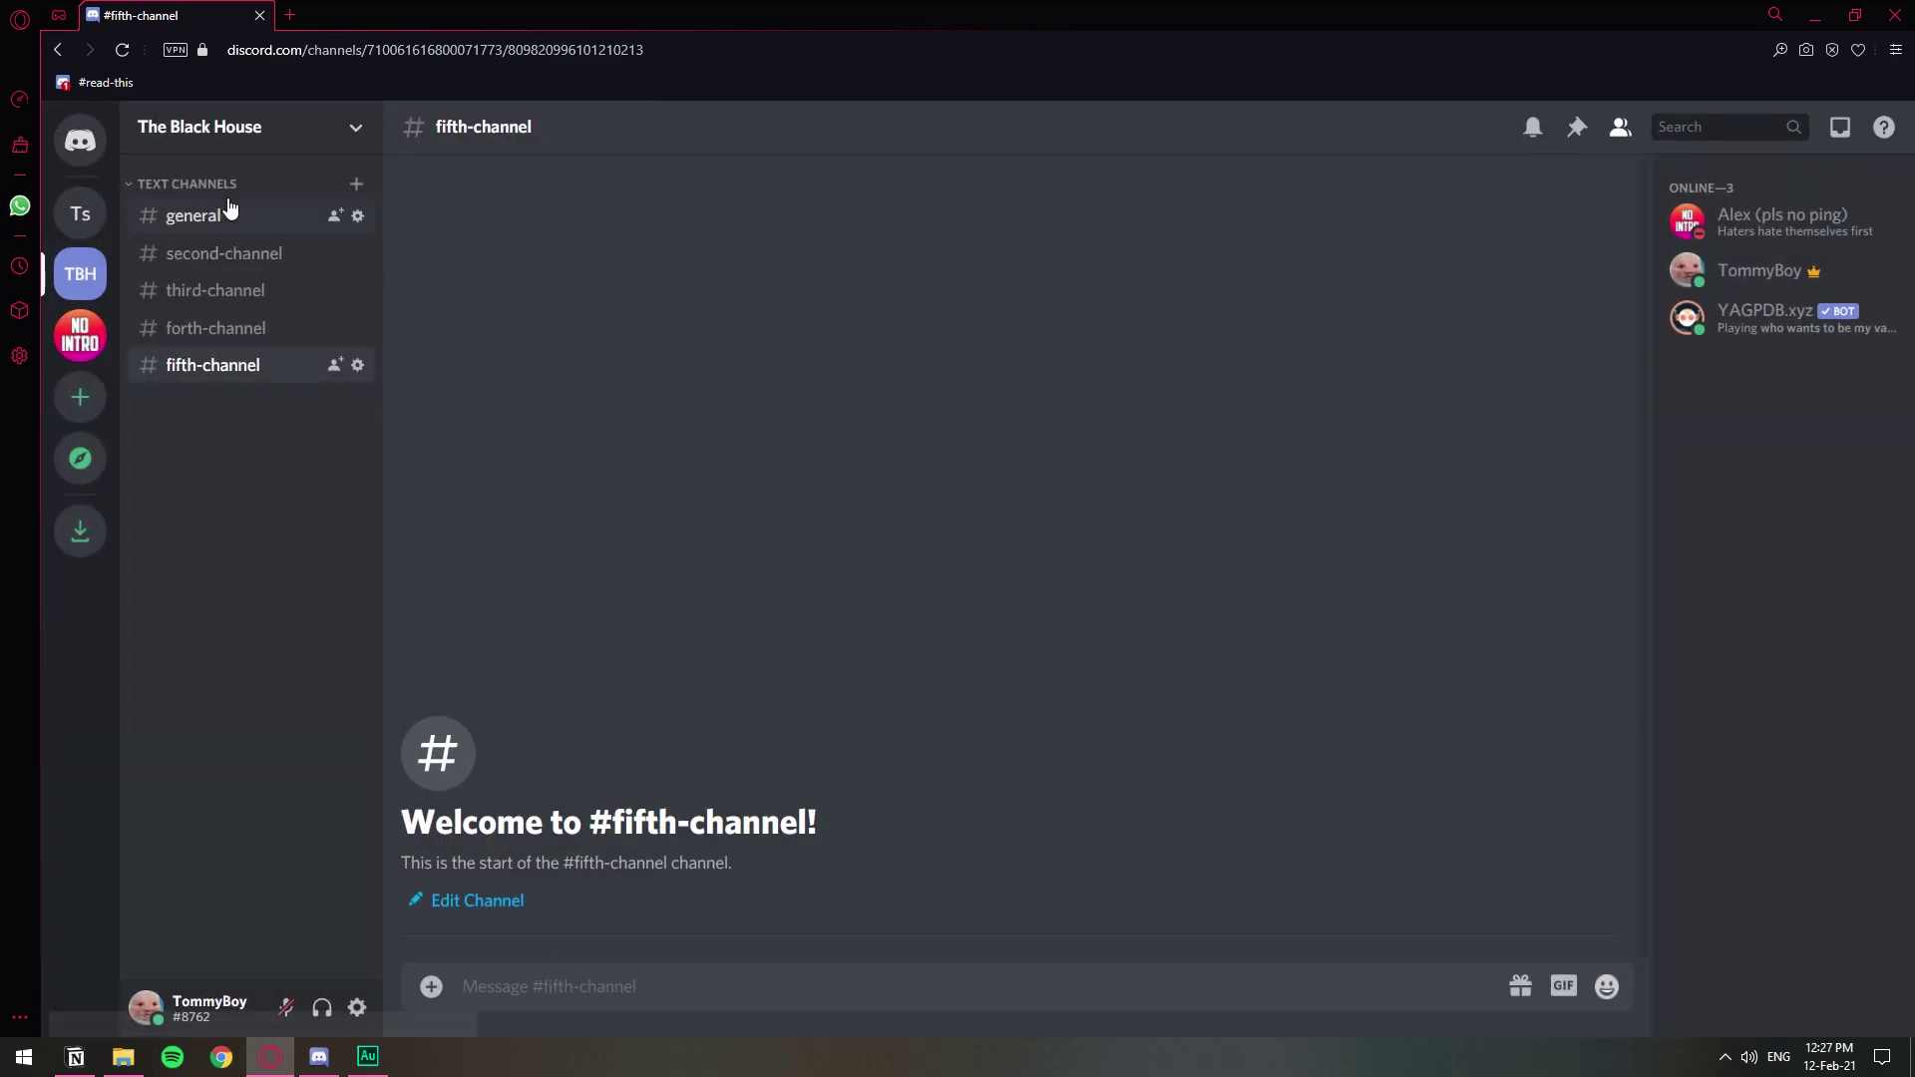
pyautogui.click(194, 225)
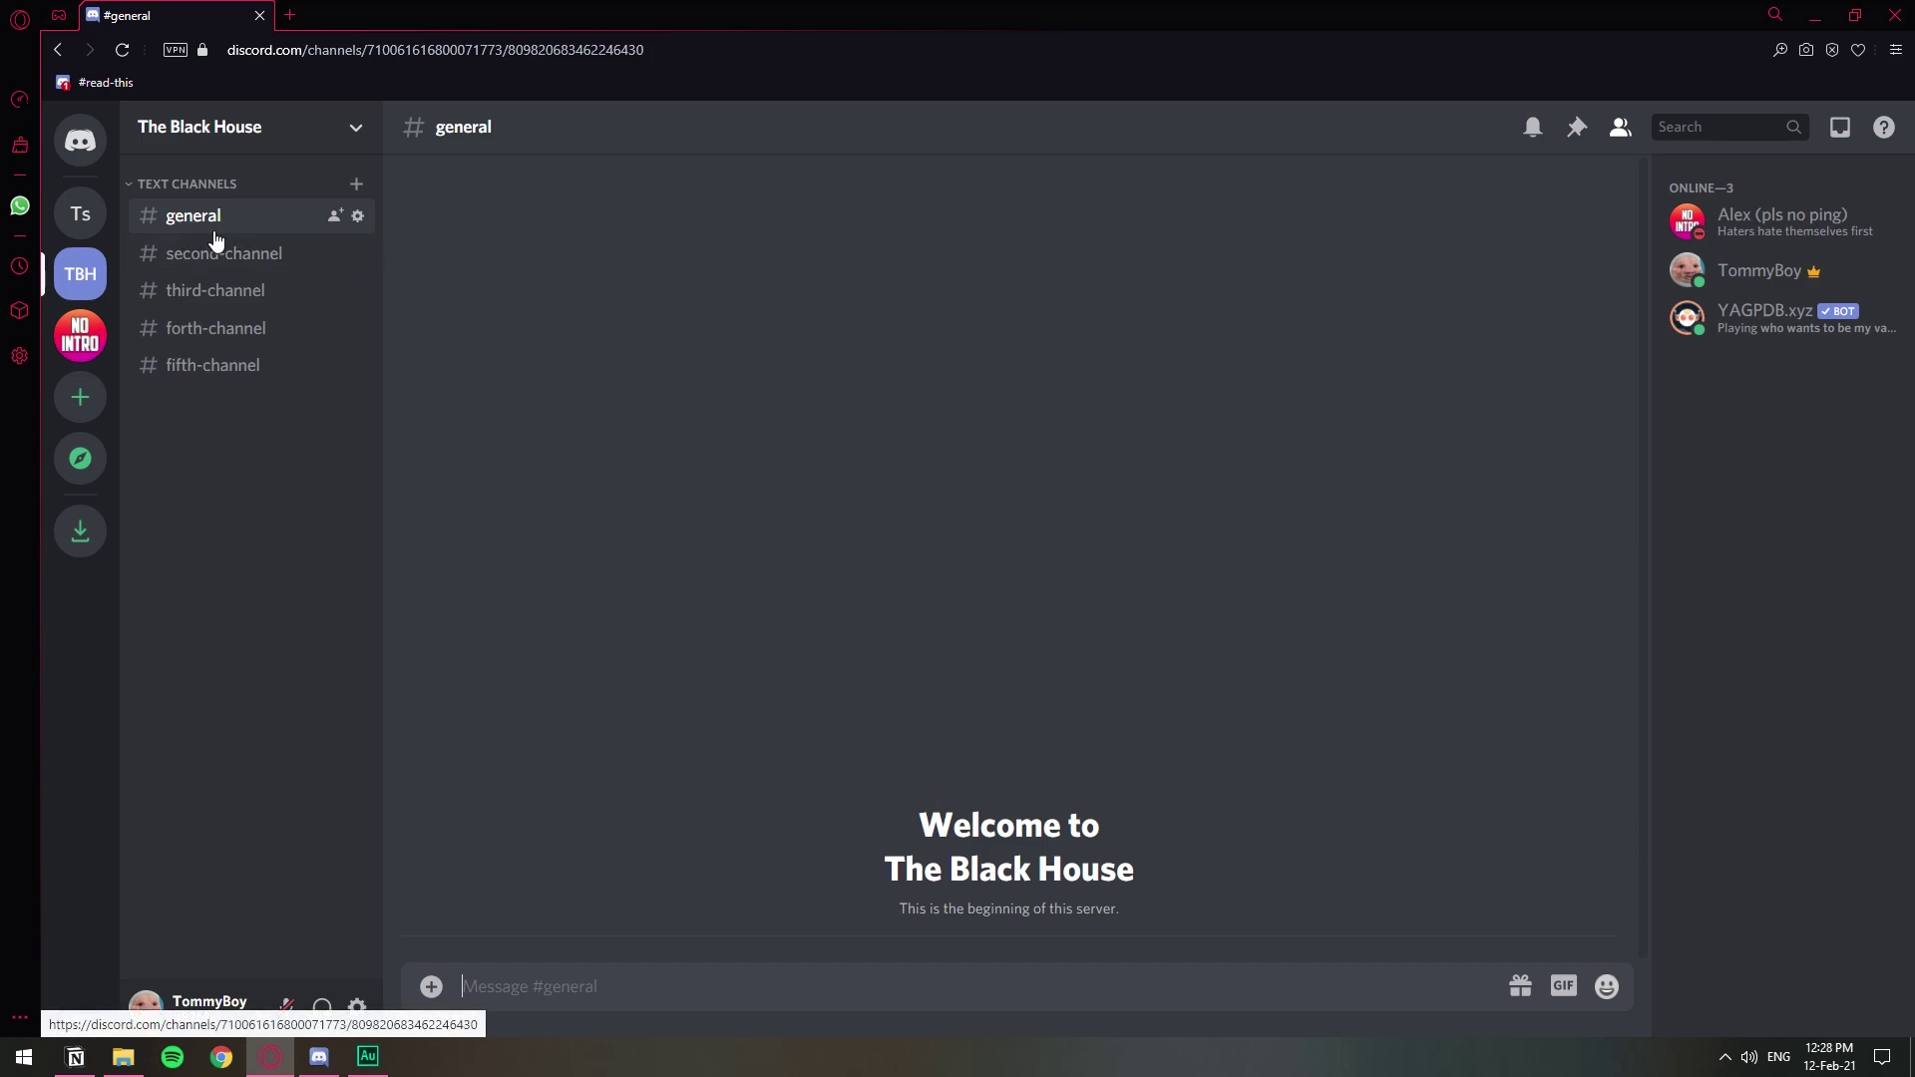
pyautogui.rightClick(208, 222)
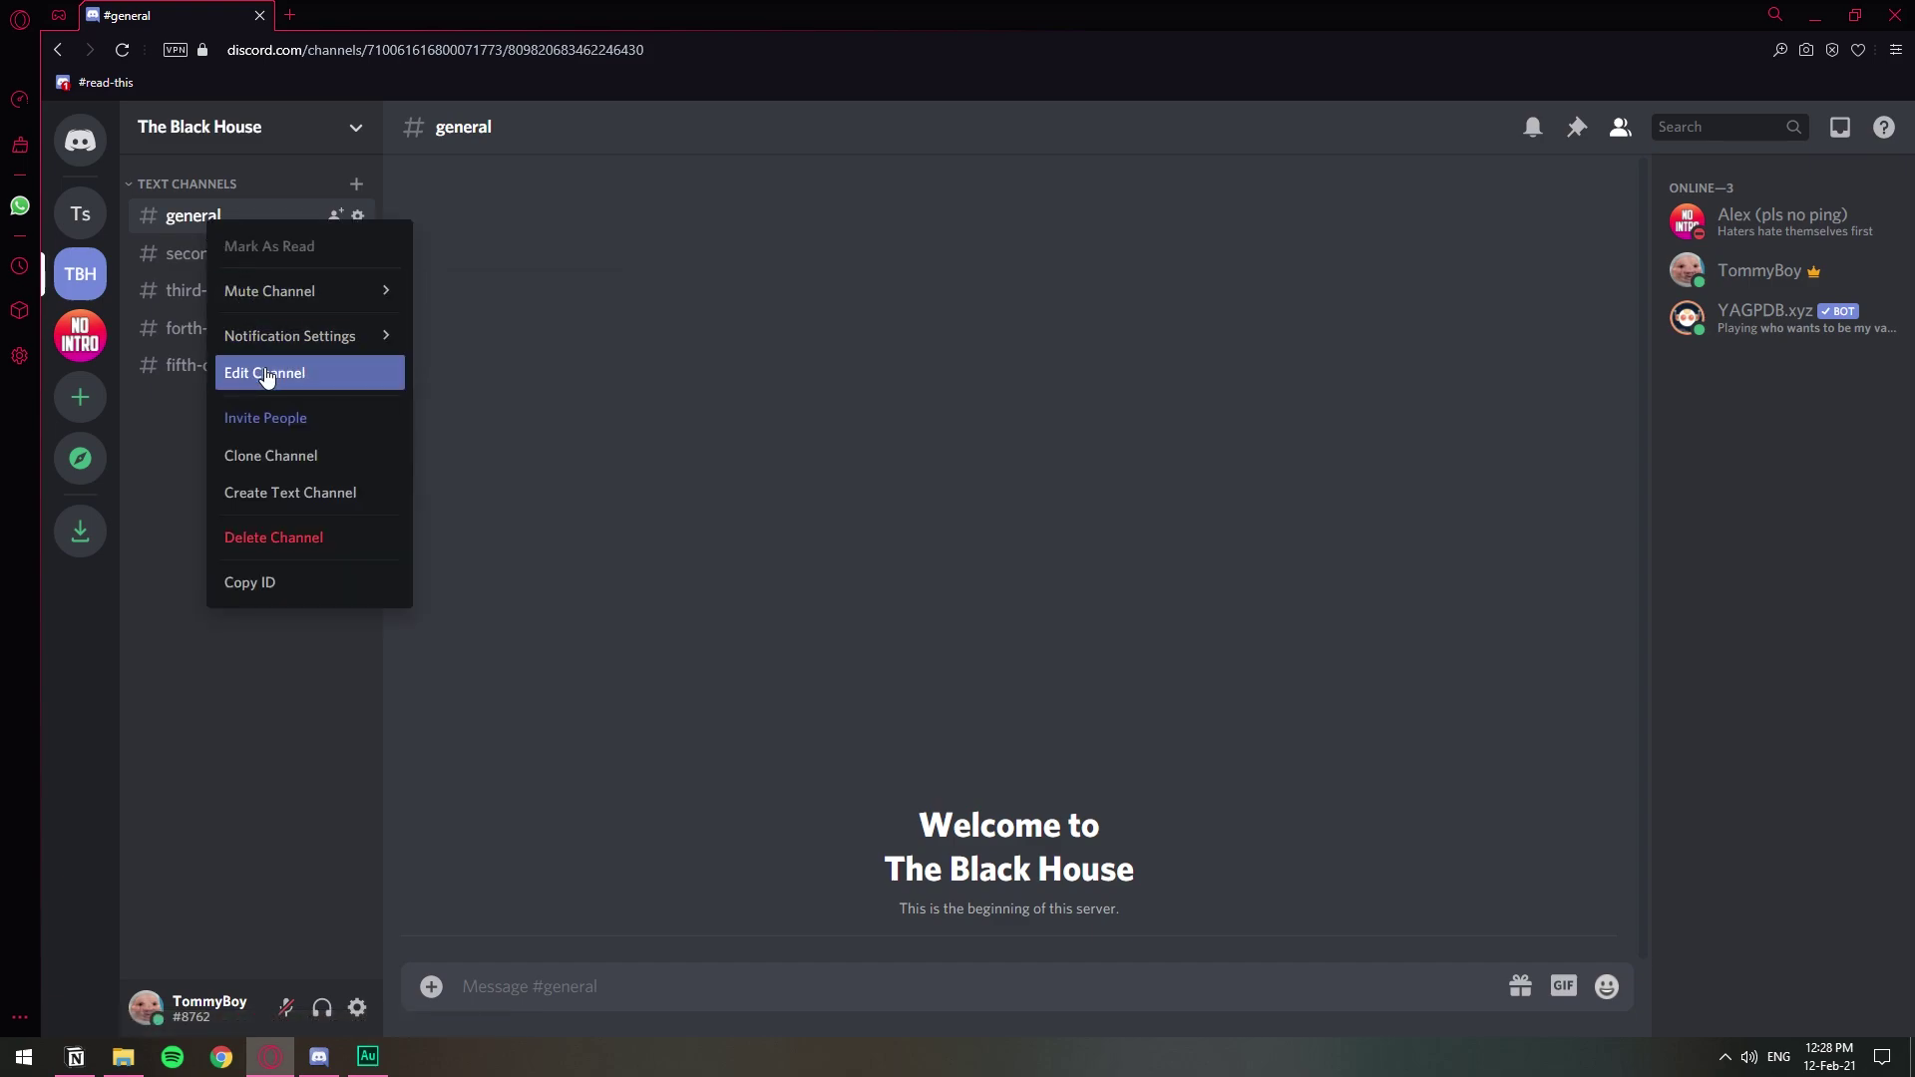
pyautogui.click(501, 329)
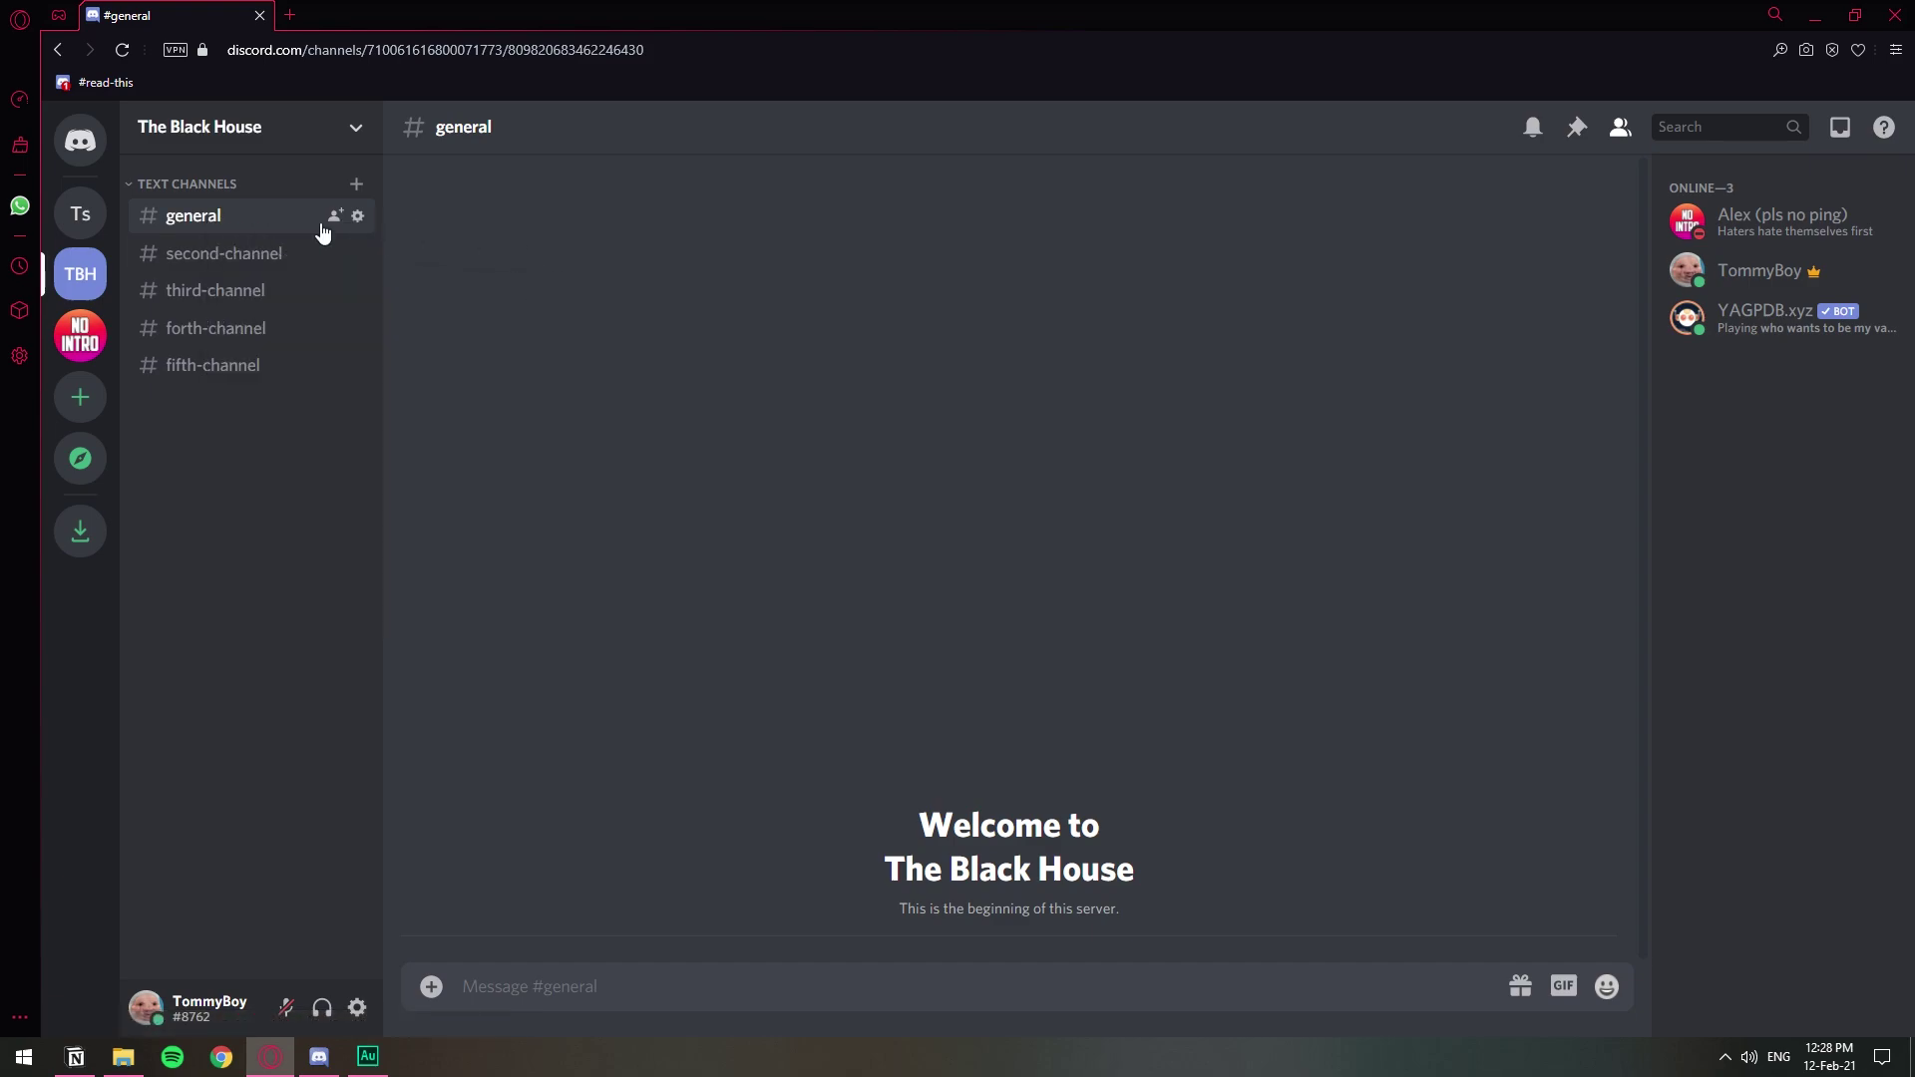
# Add the Verified role to the permissions of the Text Channels category
pyautogui.rightClick(220, 188)
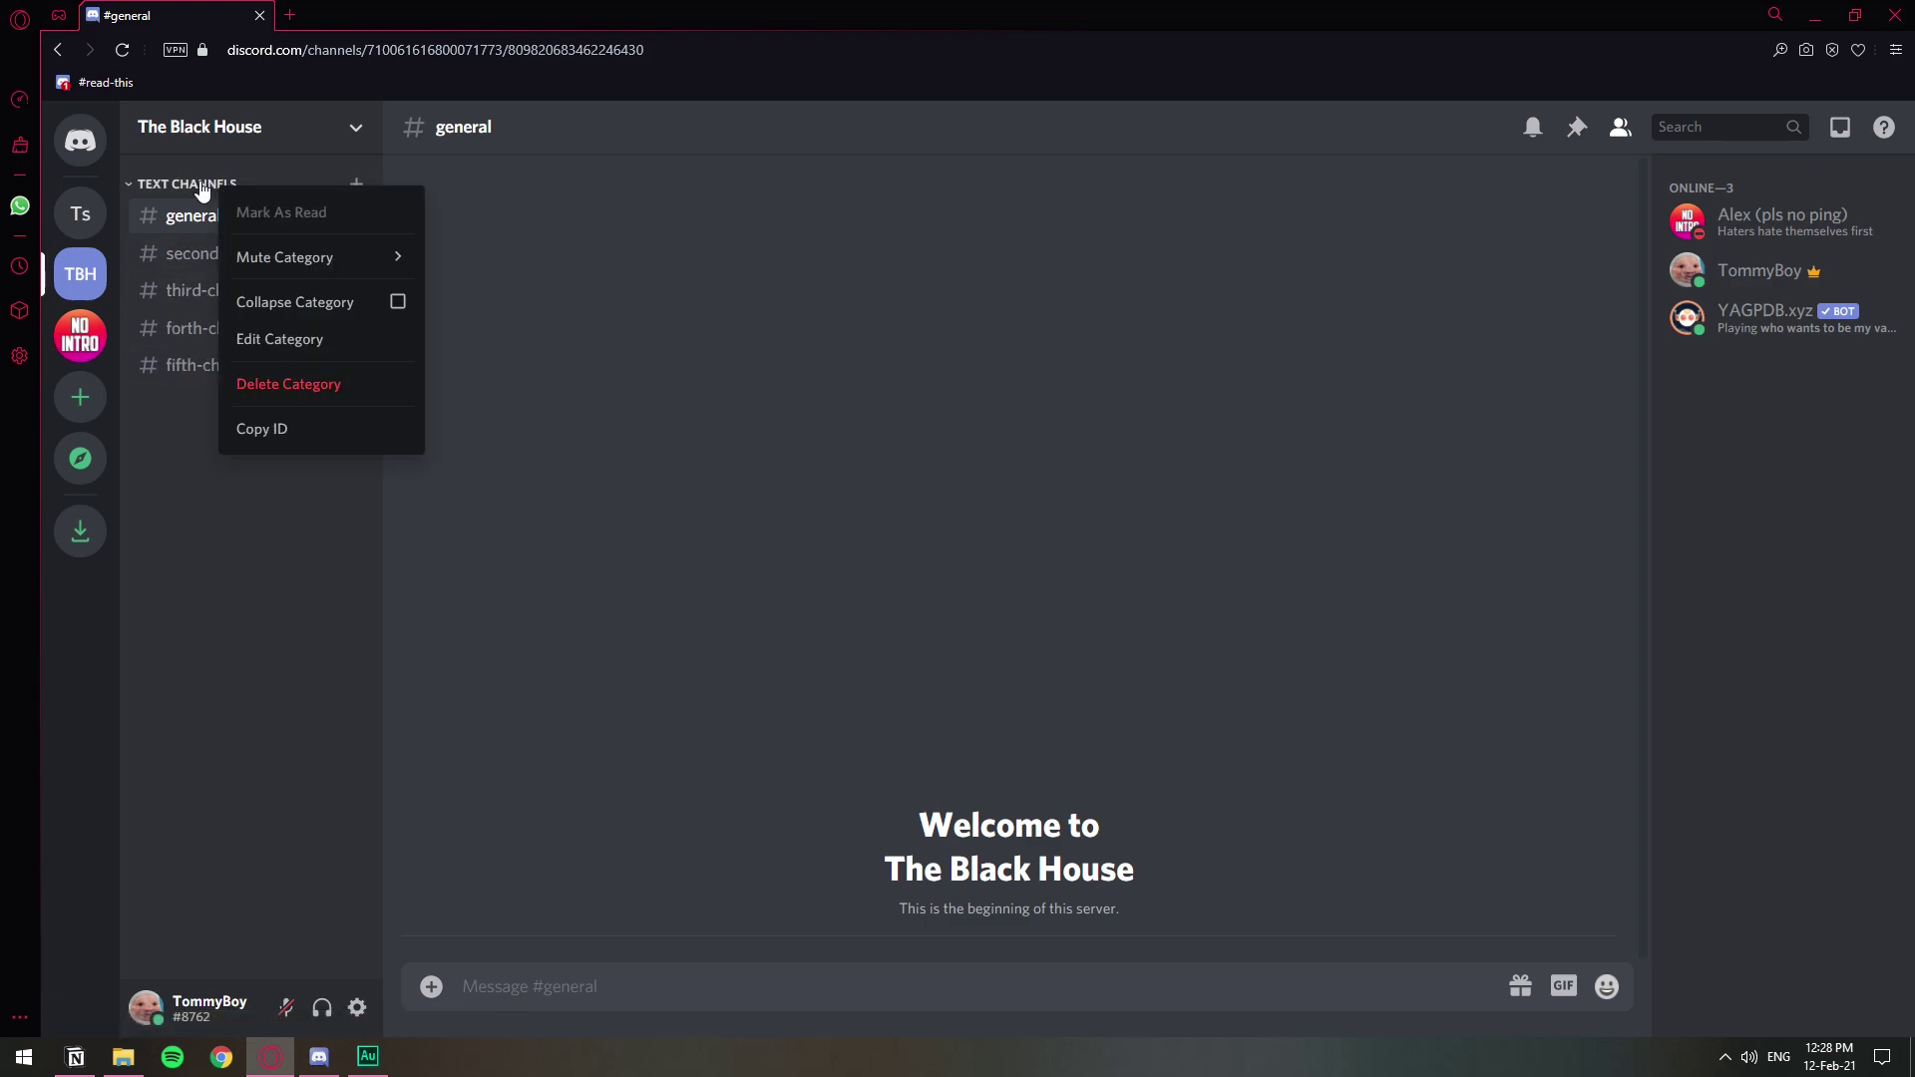
pyautogui.click(295, 339)
pyautogui.click(490, 247)
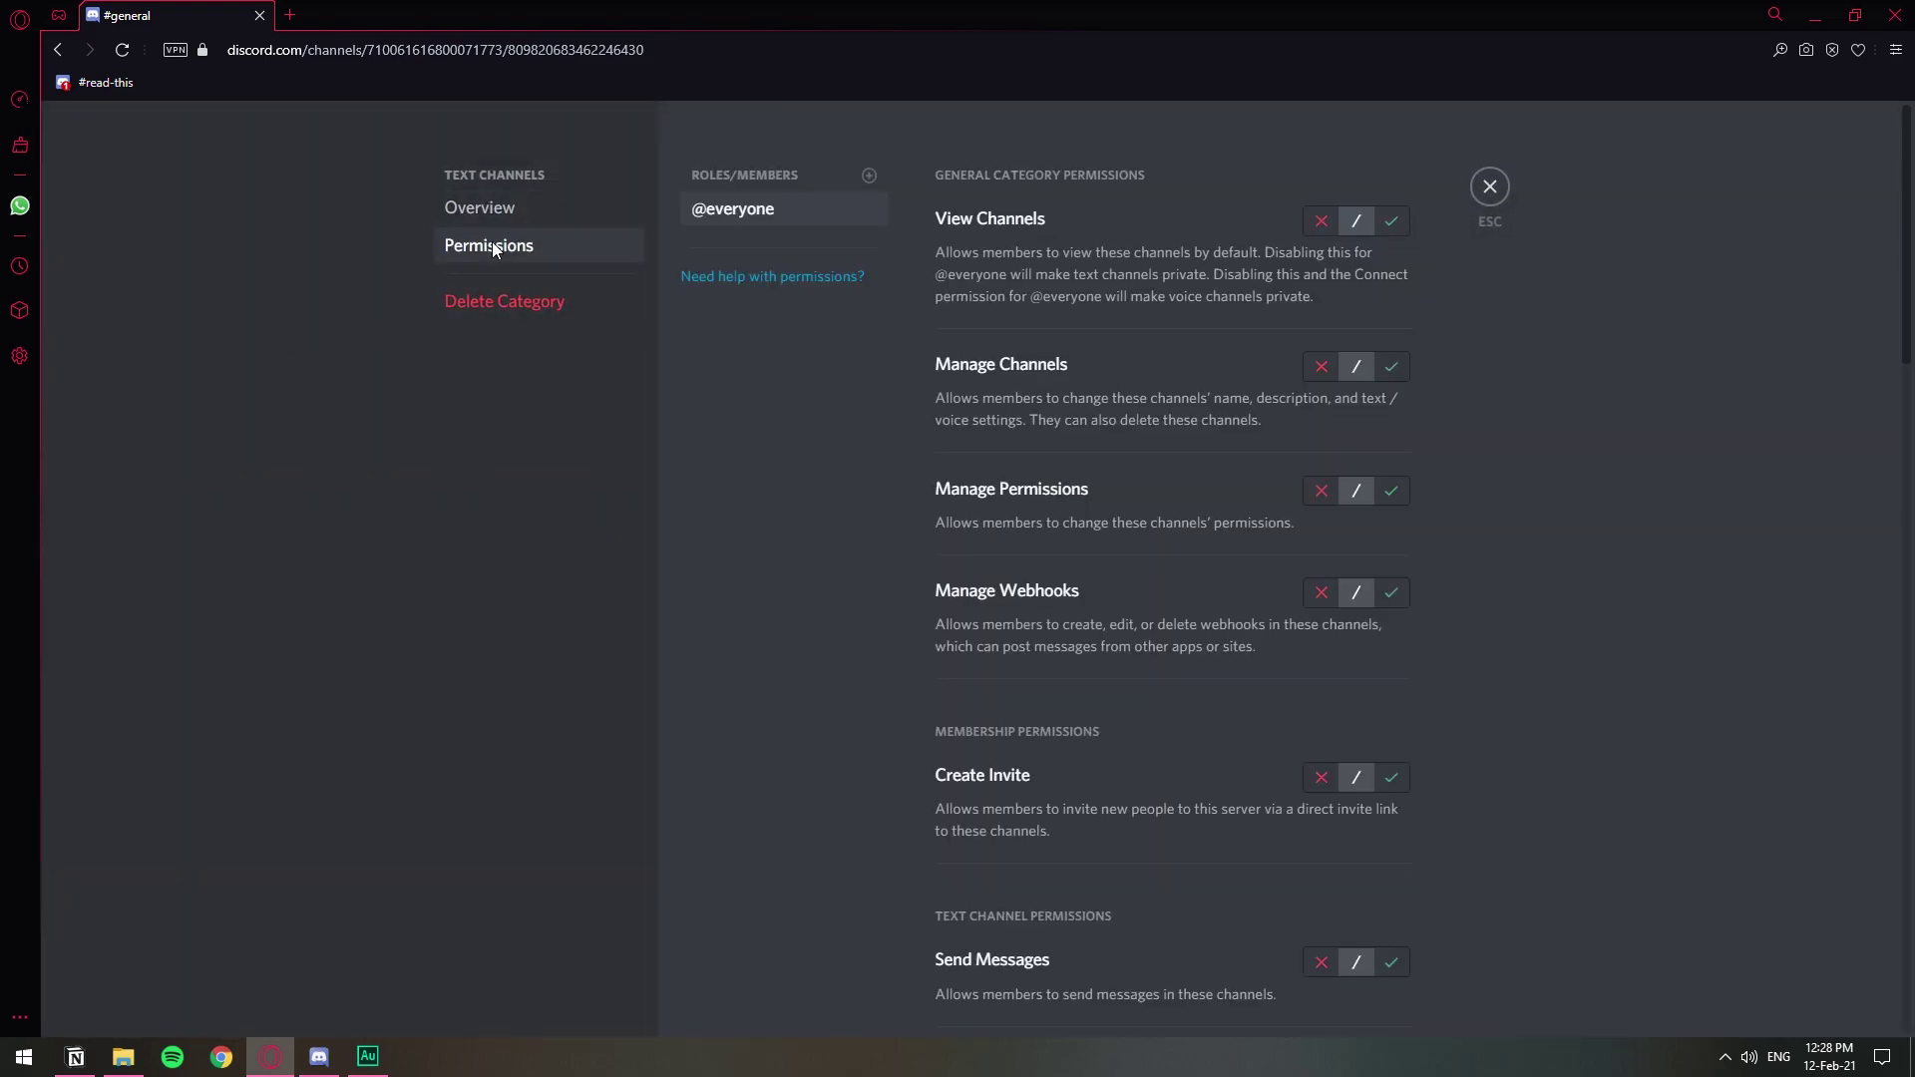
pyautogui.click(869, 179)
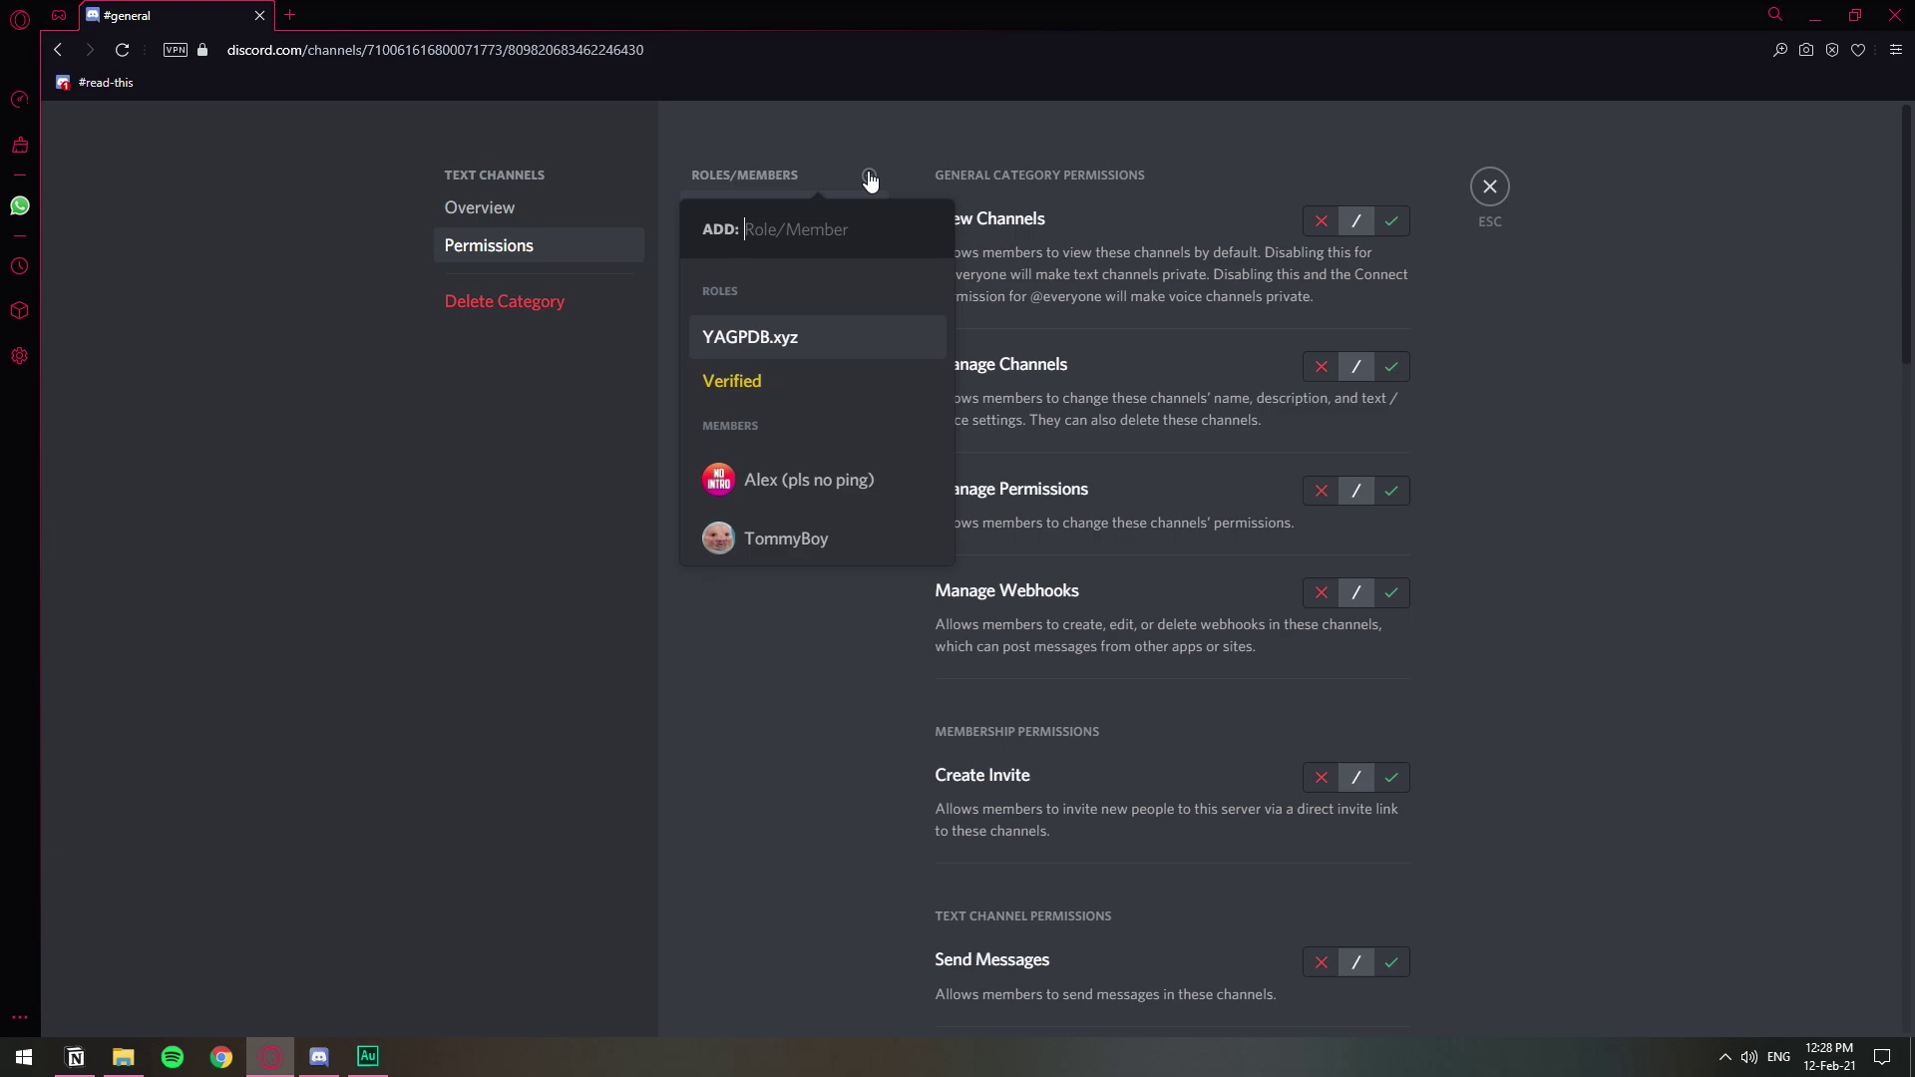
pyautogui.click(771, 383)
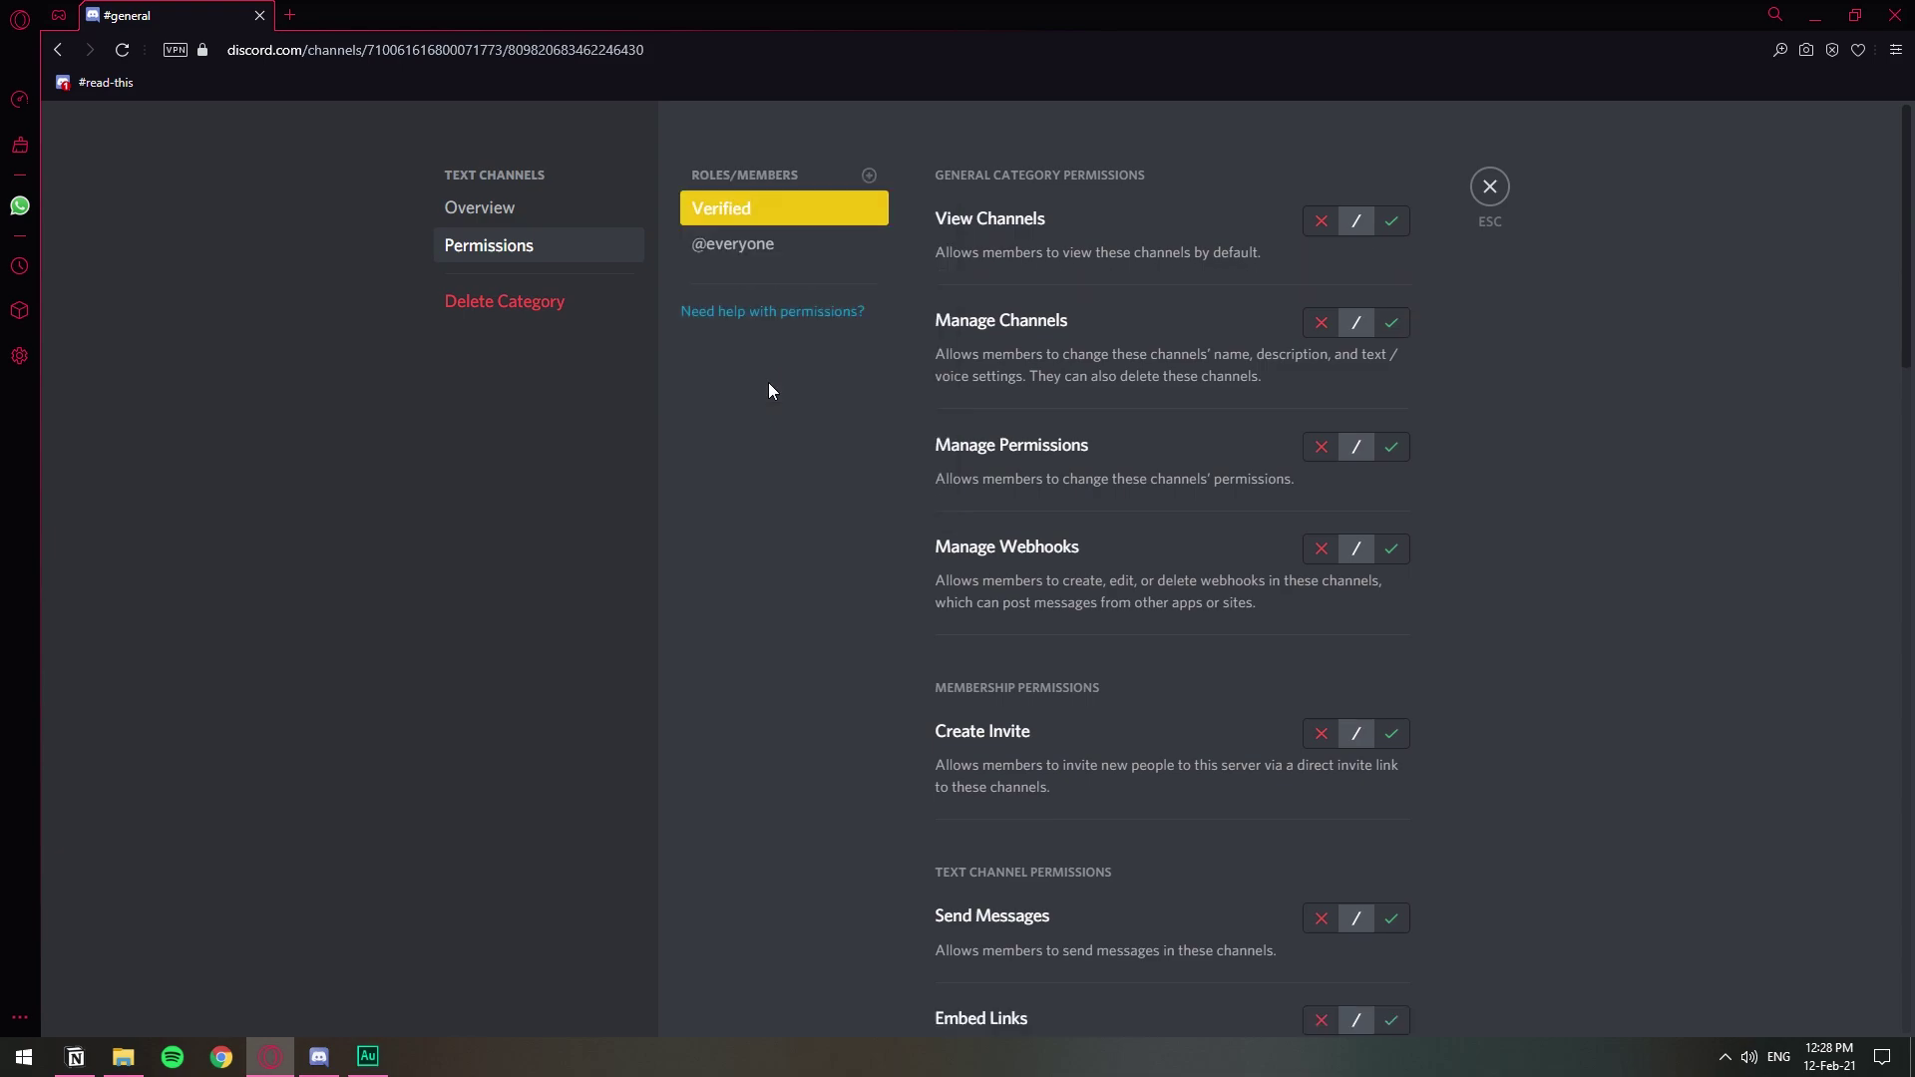
pyautogui.click(788, 245)
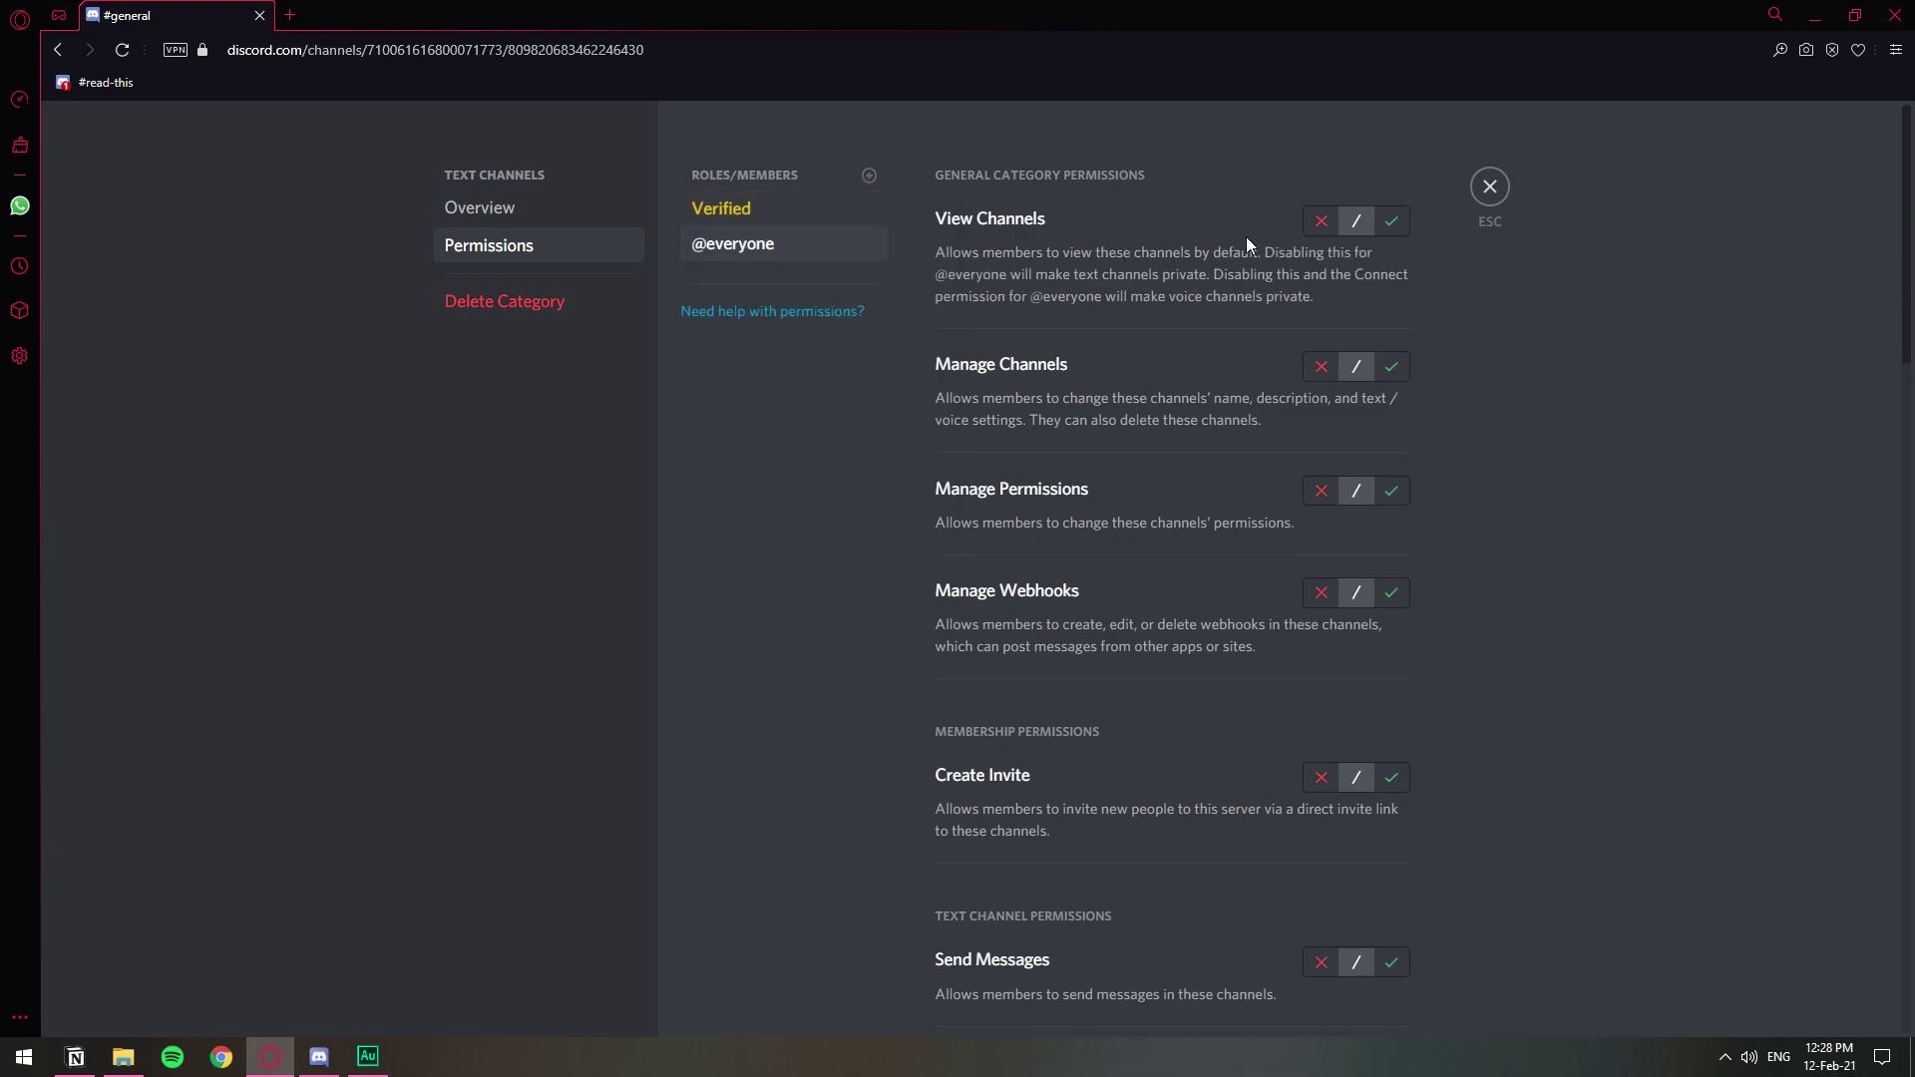
pyautogui.click(1327, 219)
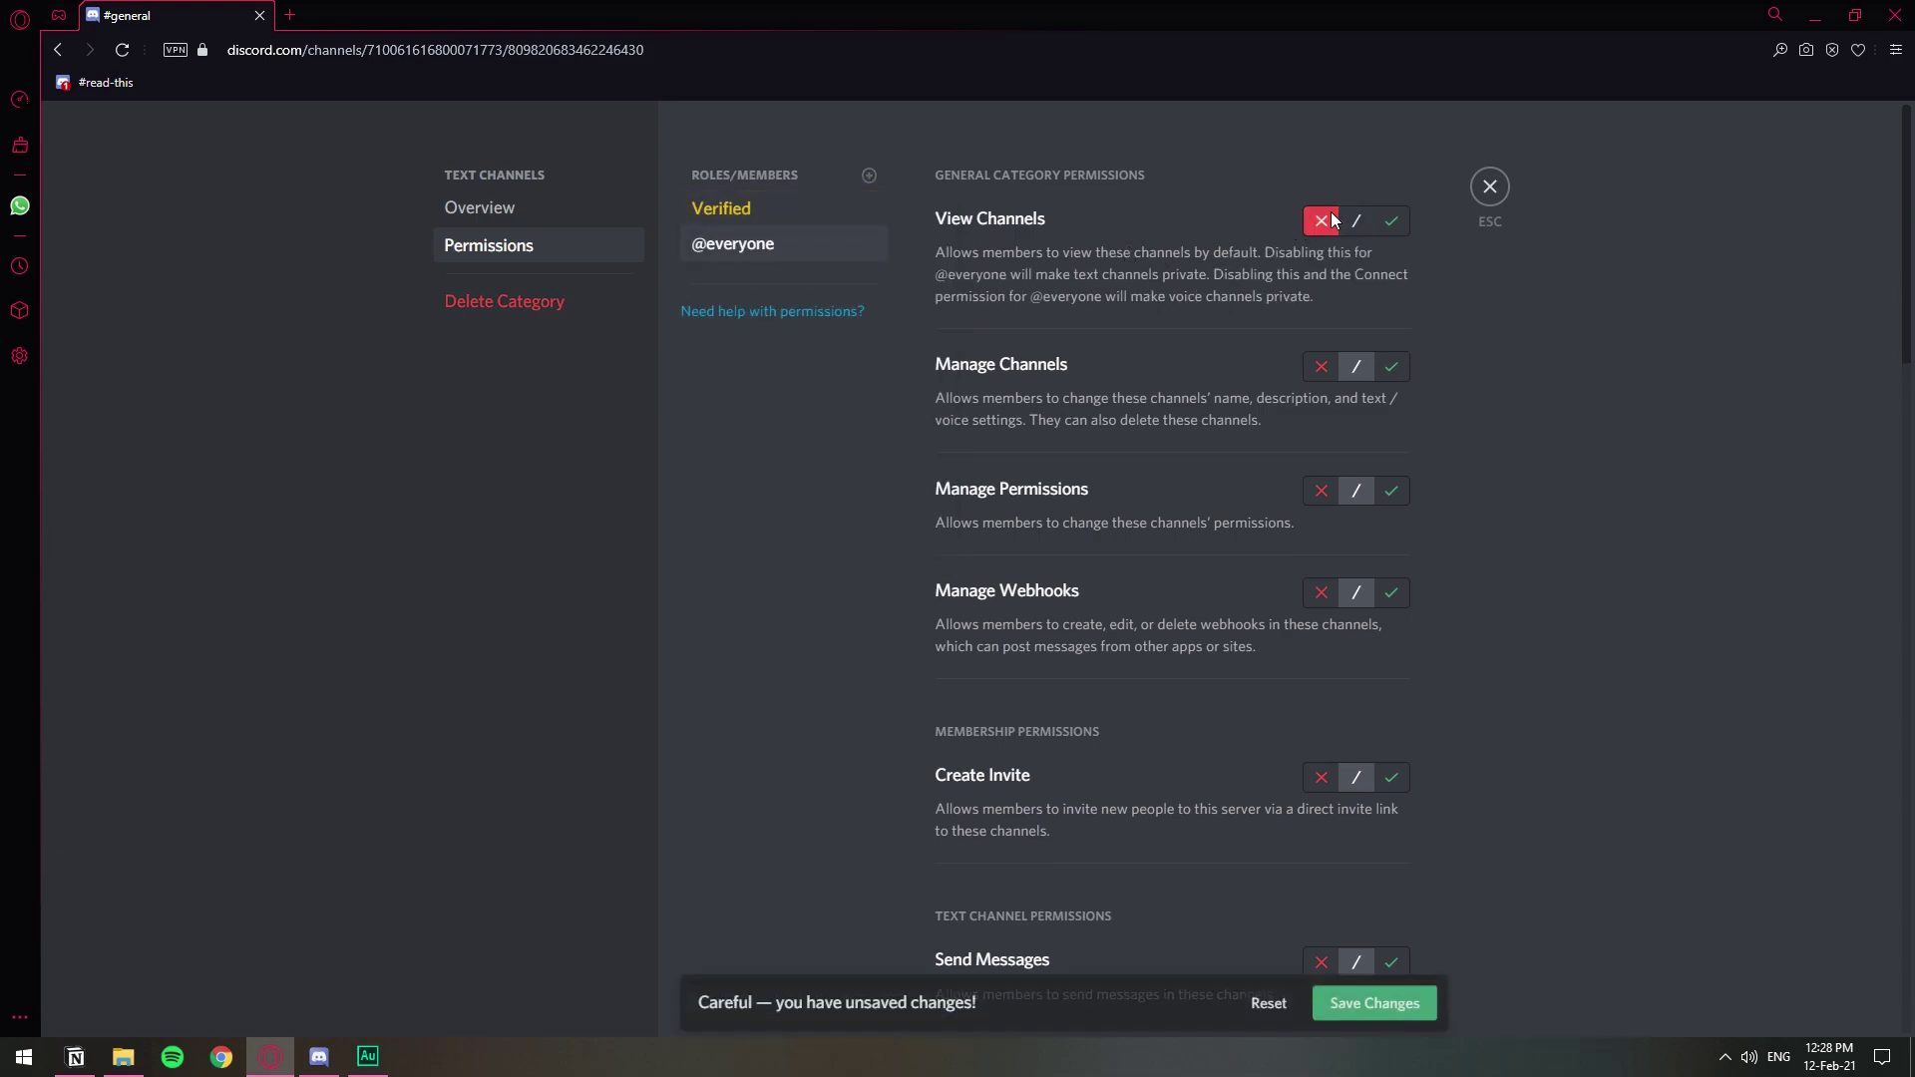
pyautogui.click(1364, 1002)
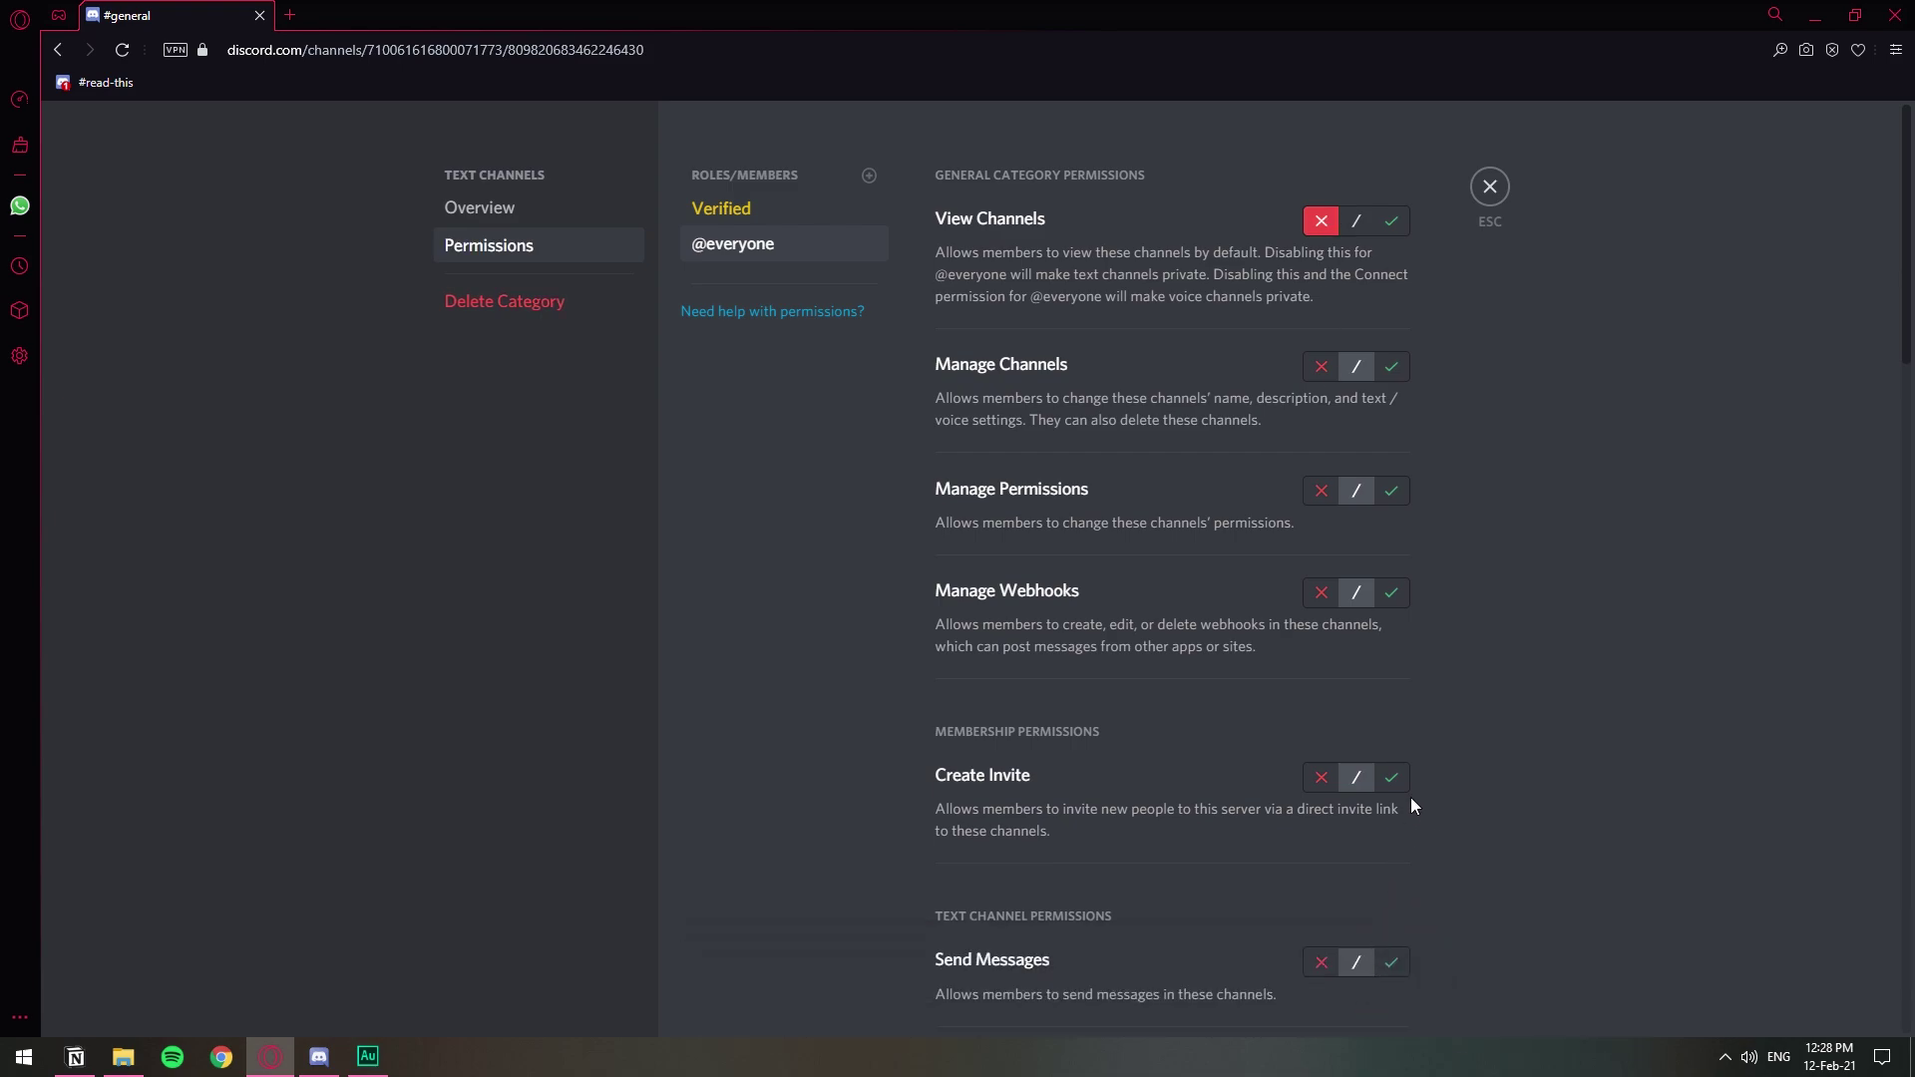
# Allow View Channels for the Verified role, save, and check both roles' settings before leaving the category settings
pyautogui.click(794, 215)
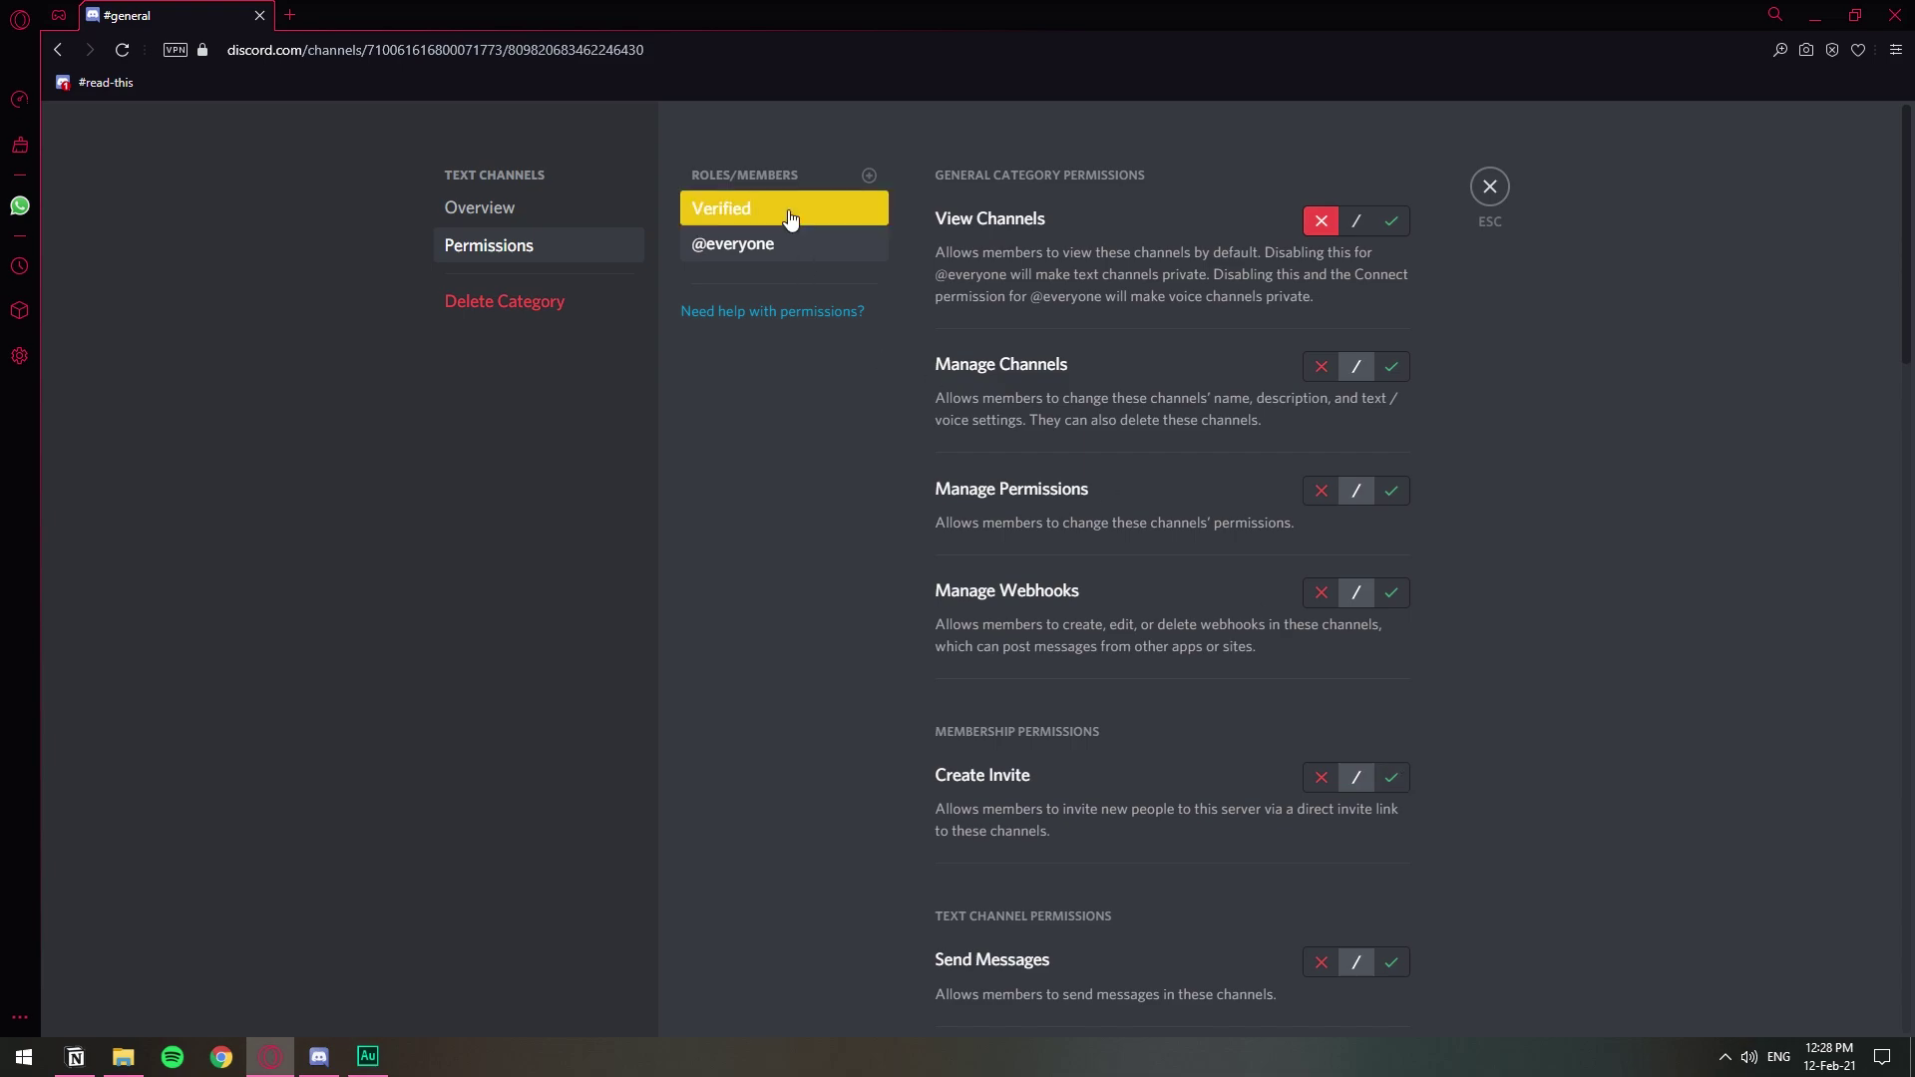
pyautogui.click(1394, 222)
pyautogui.click(1333, 988)
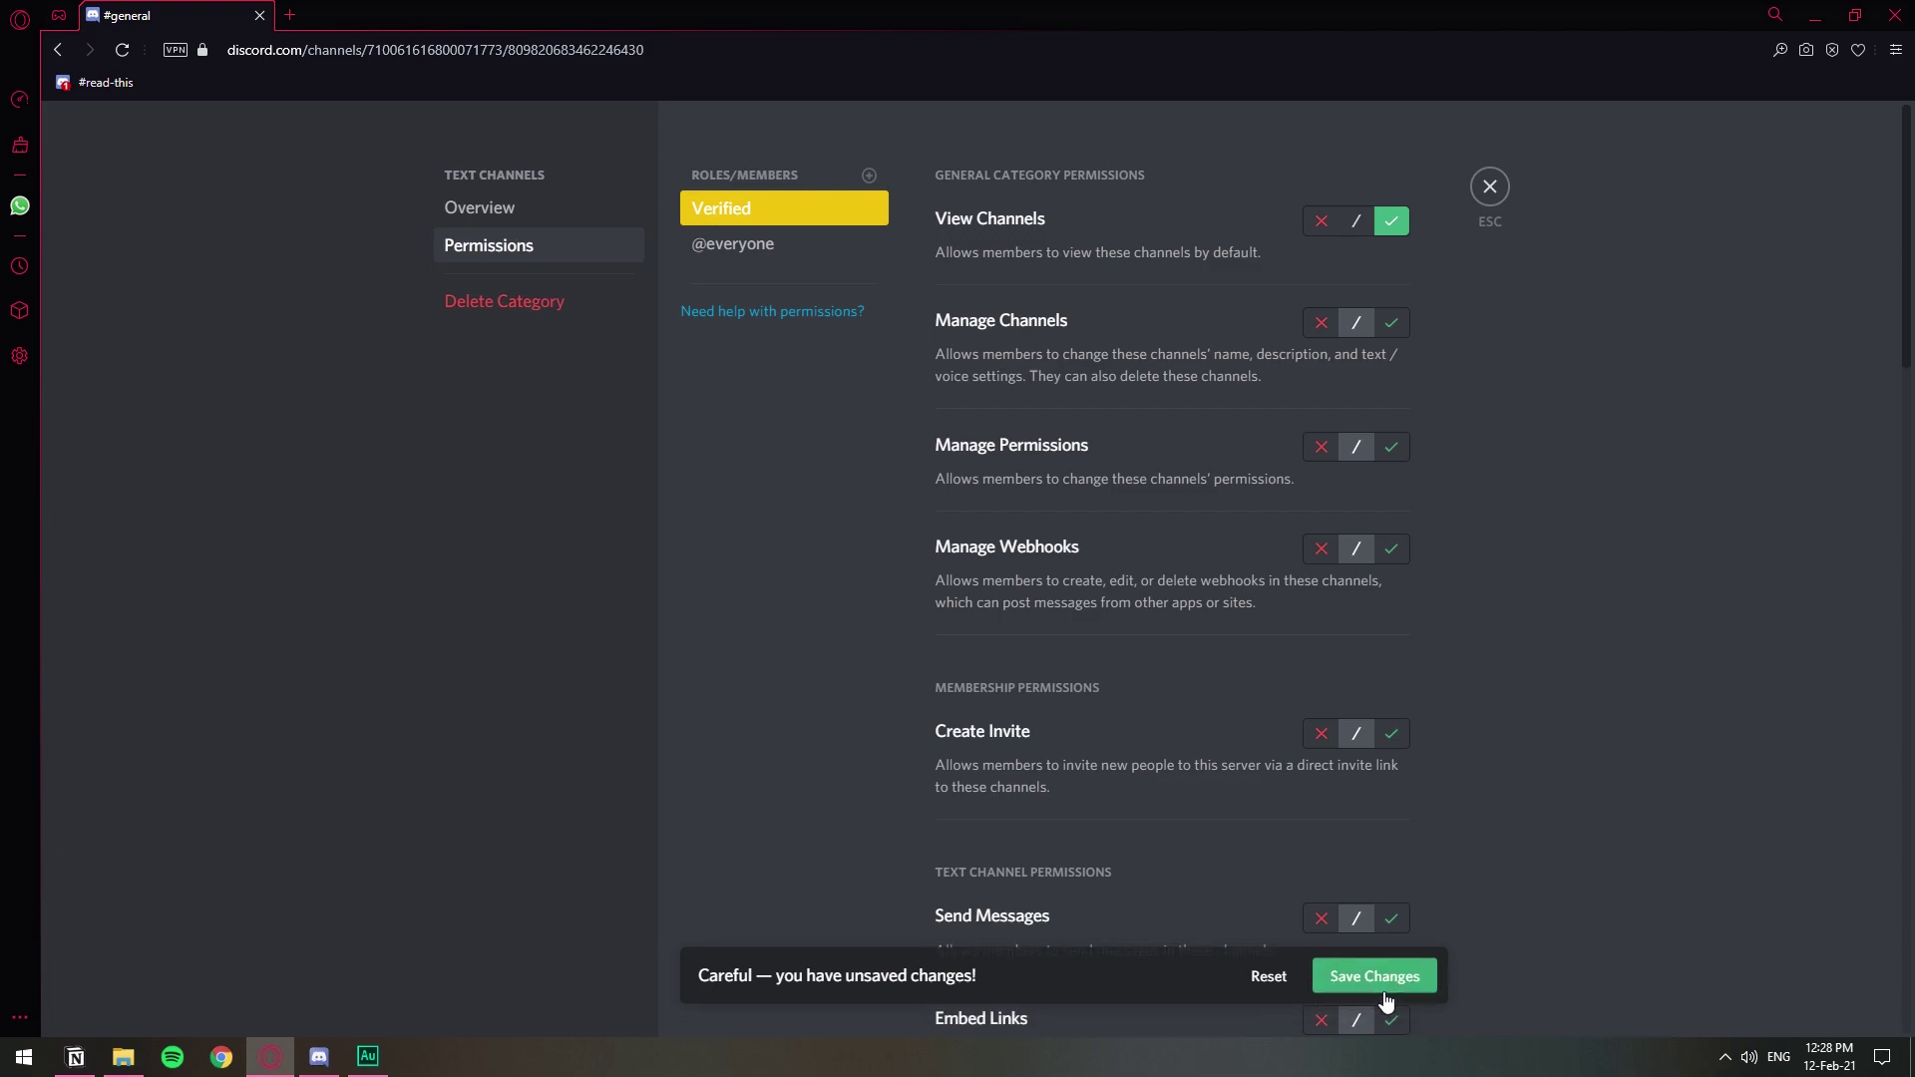
pyautogui.click(761, 251)
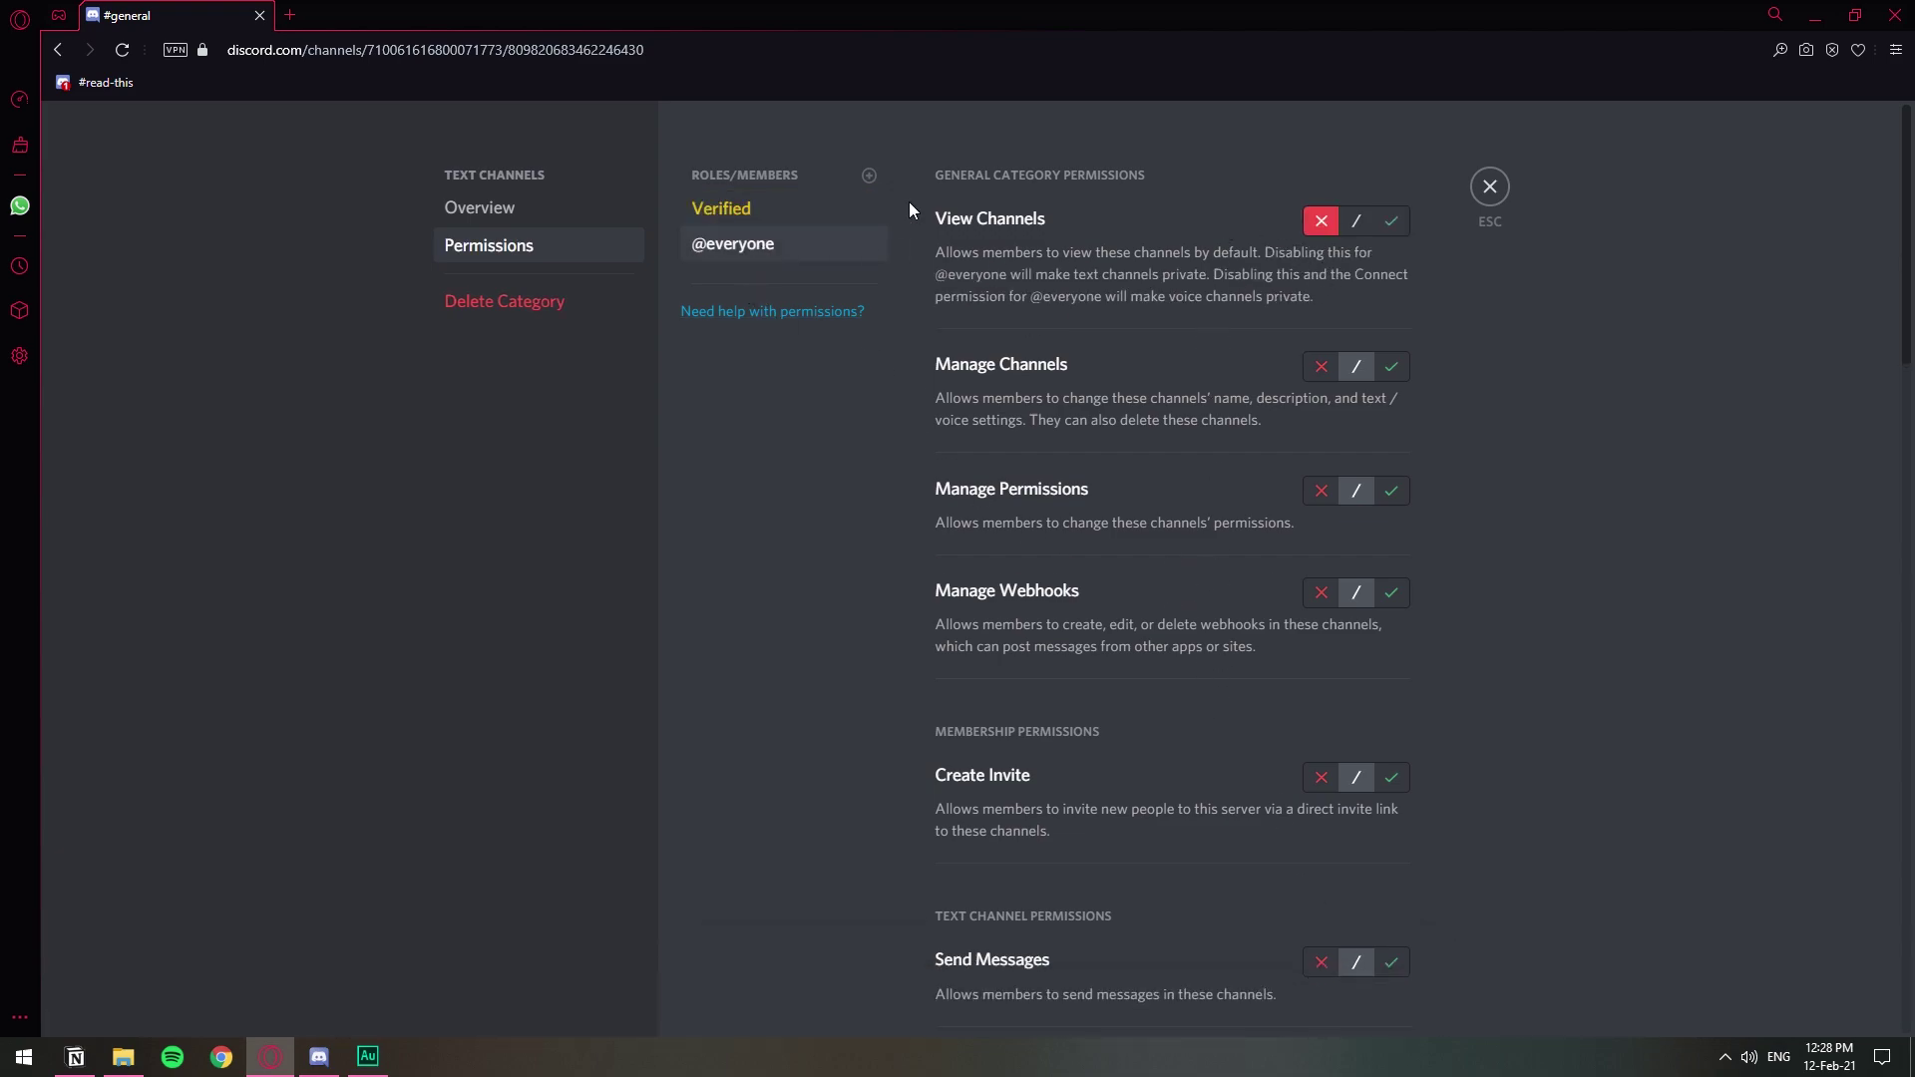
pyautogui.click(737, 217)
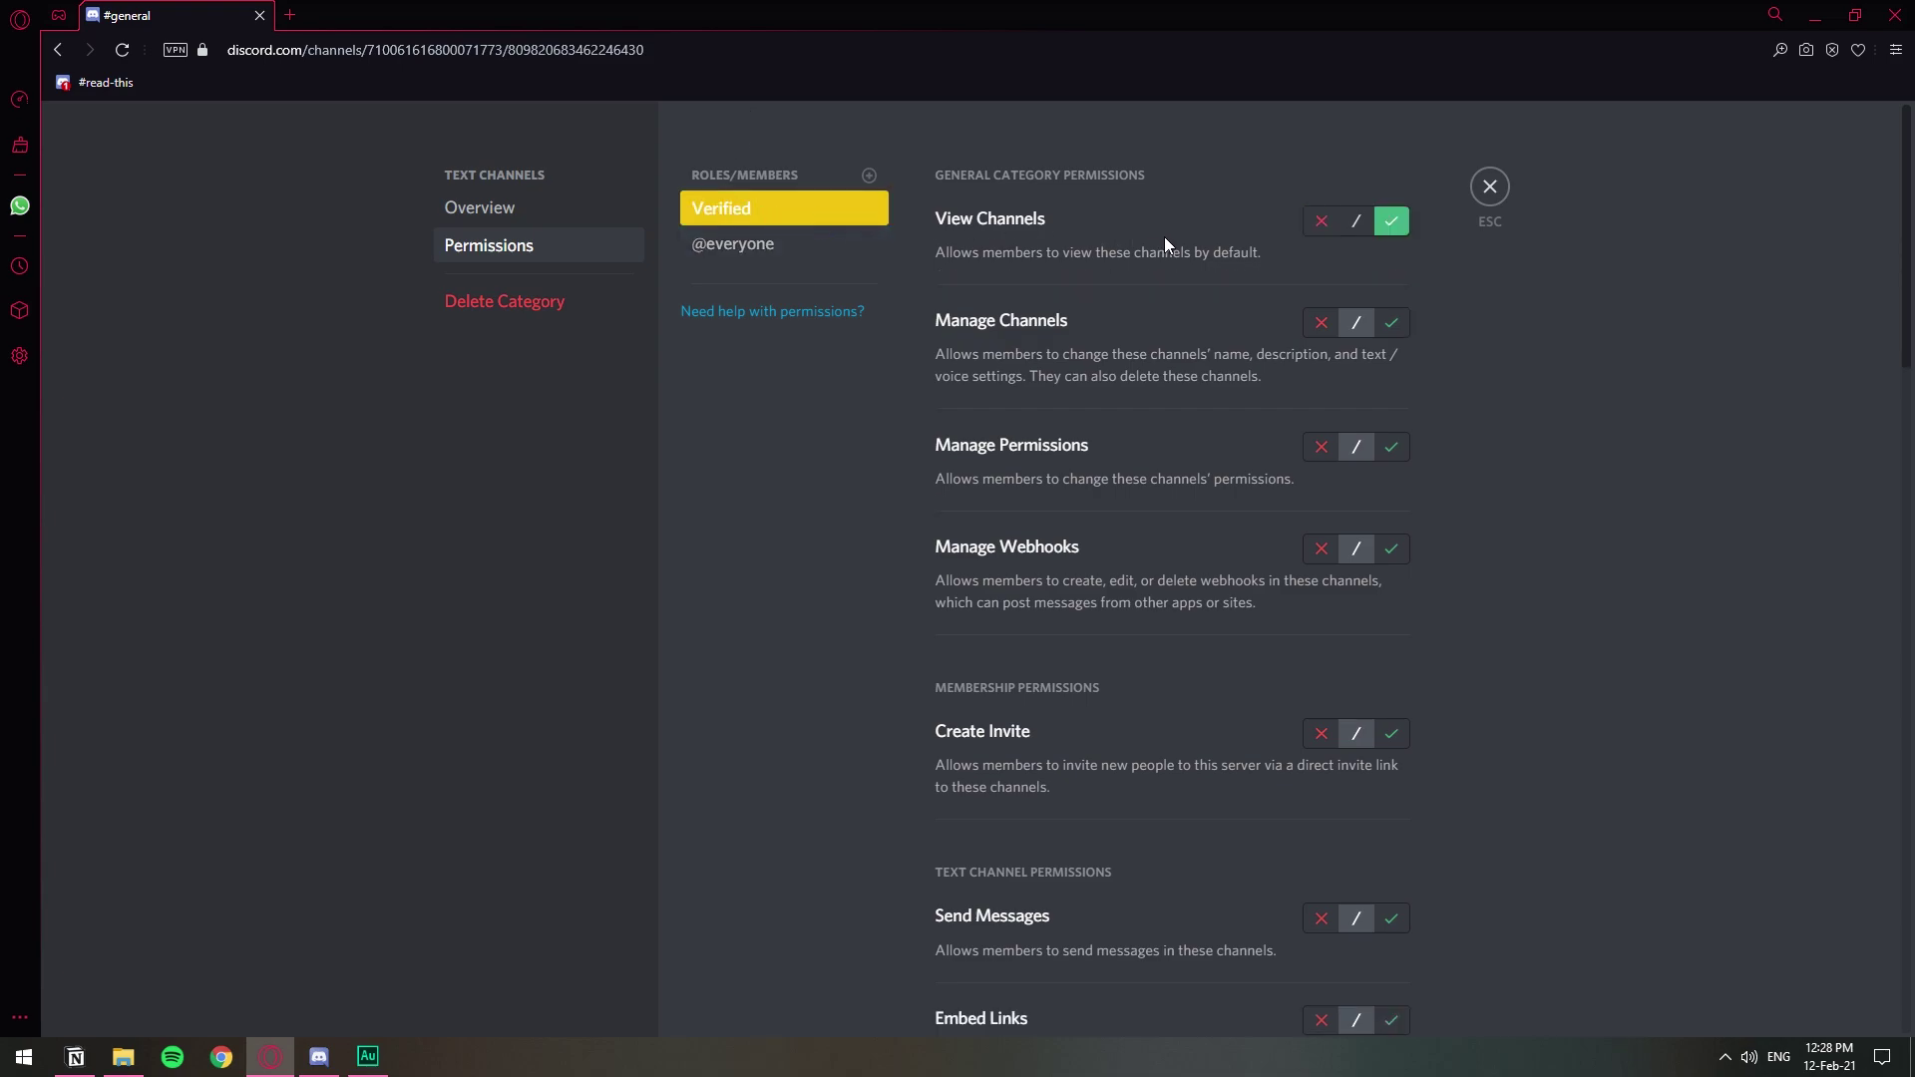
pyautogui.click(1489, 187)
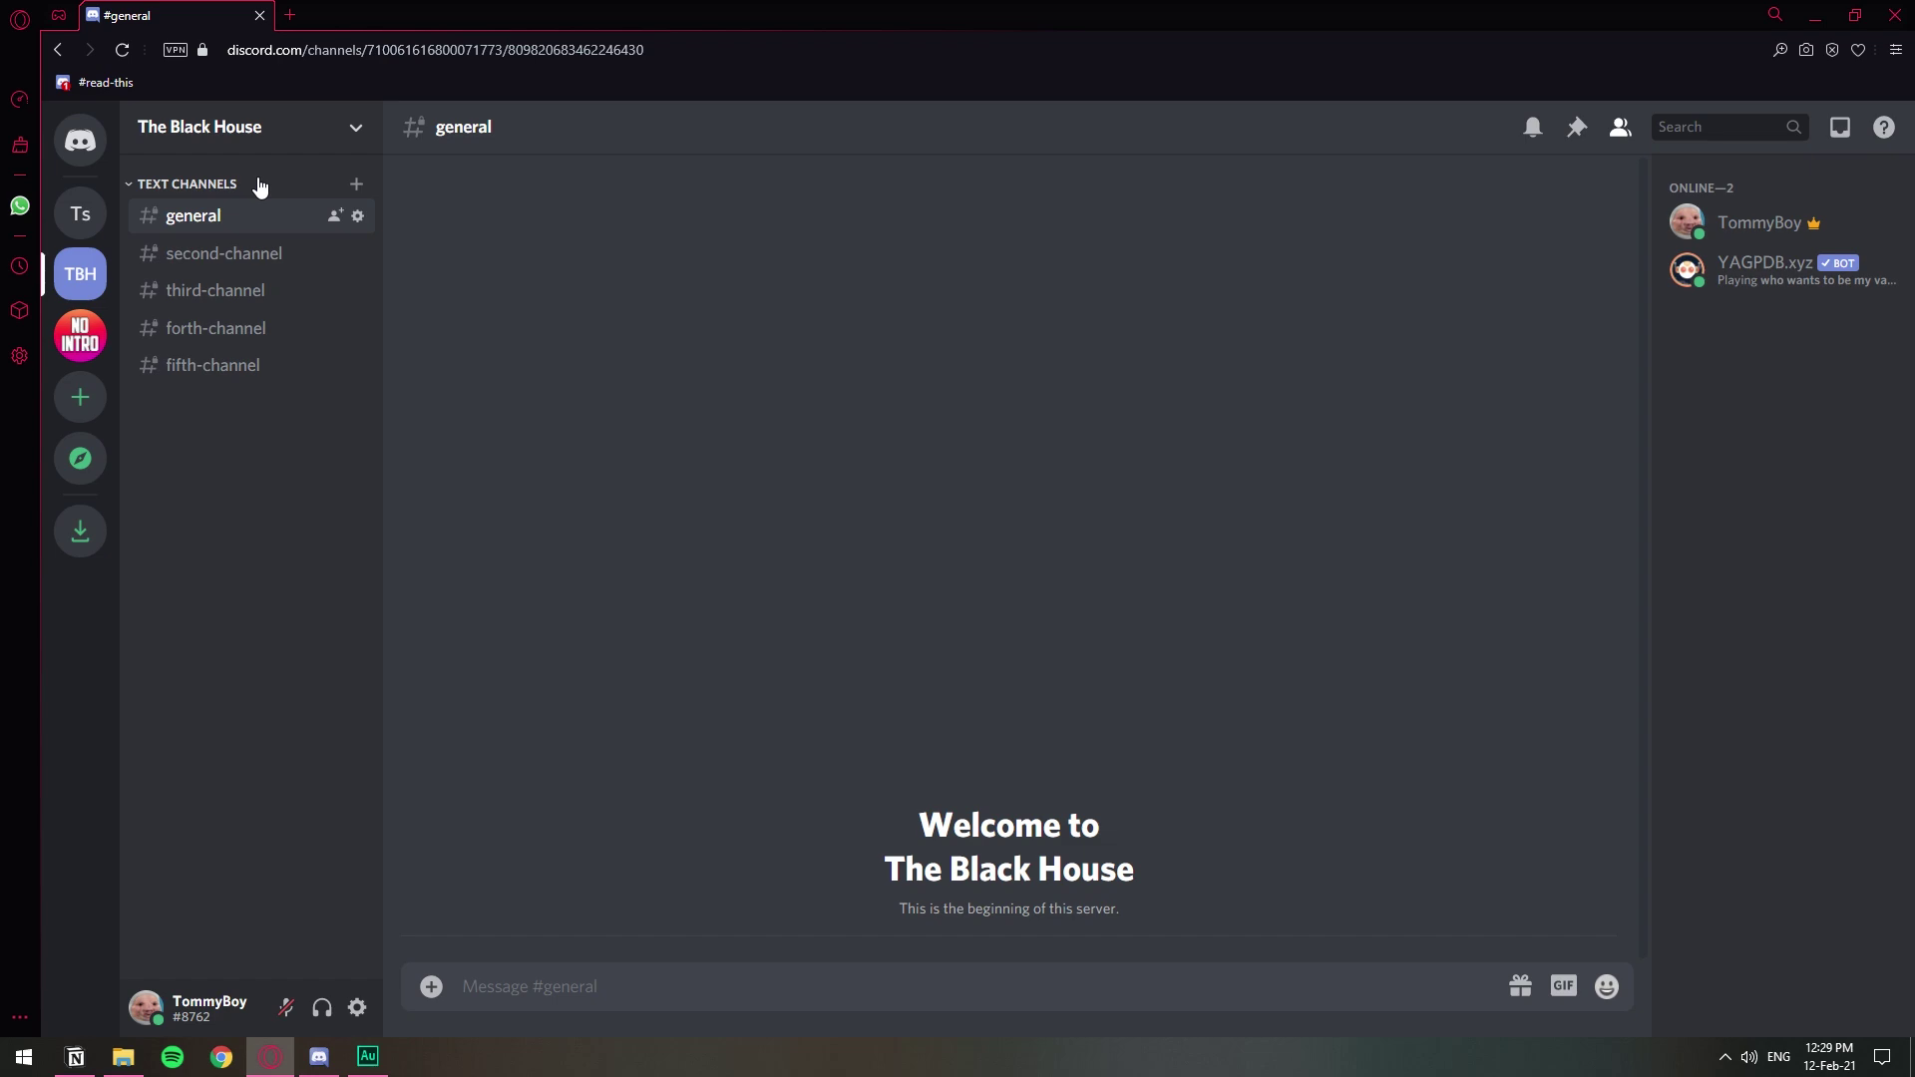
# Create a category named Information and move it above the Text Channels category
pyautogui.click(361, 130)
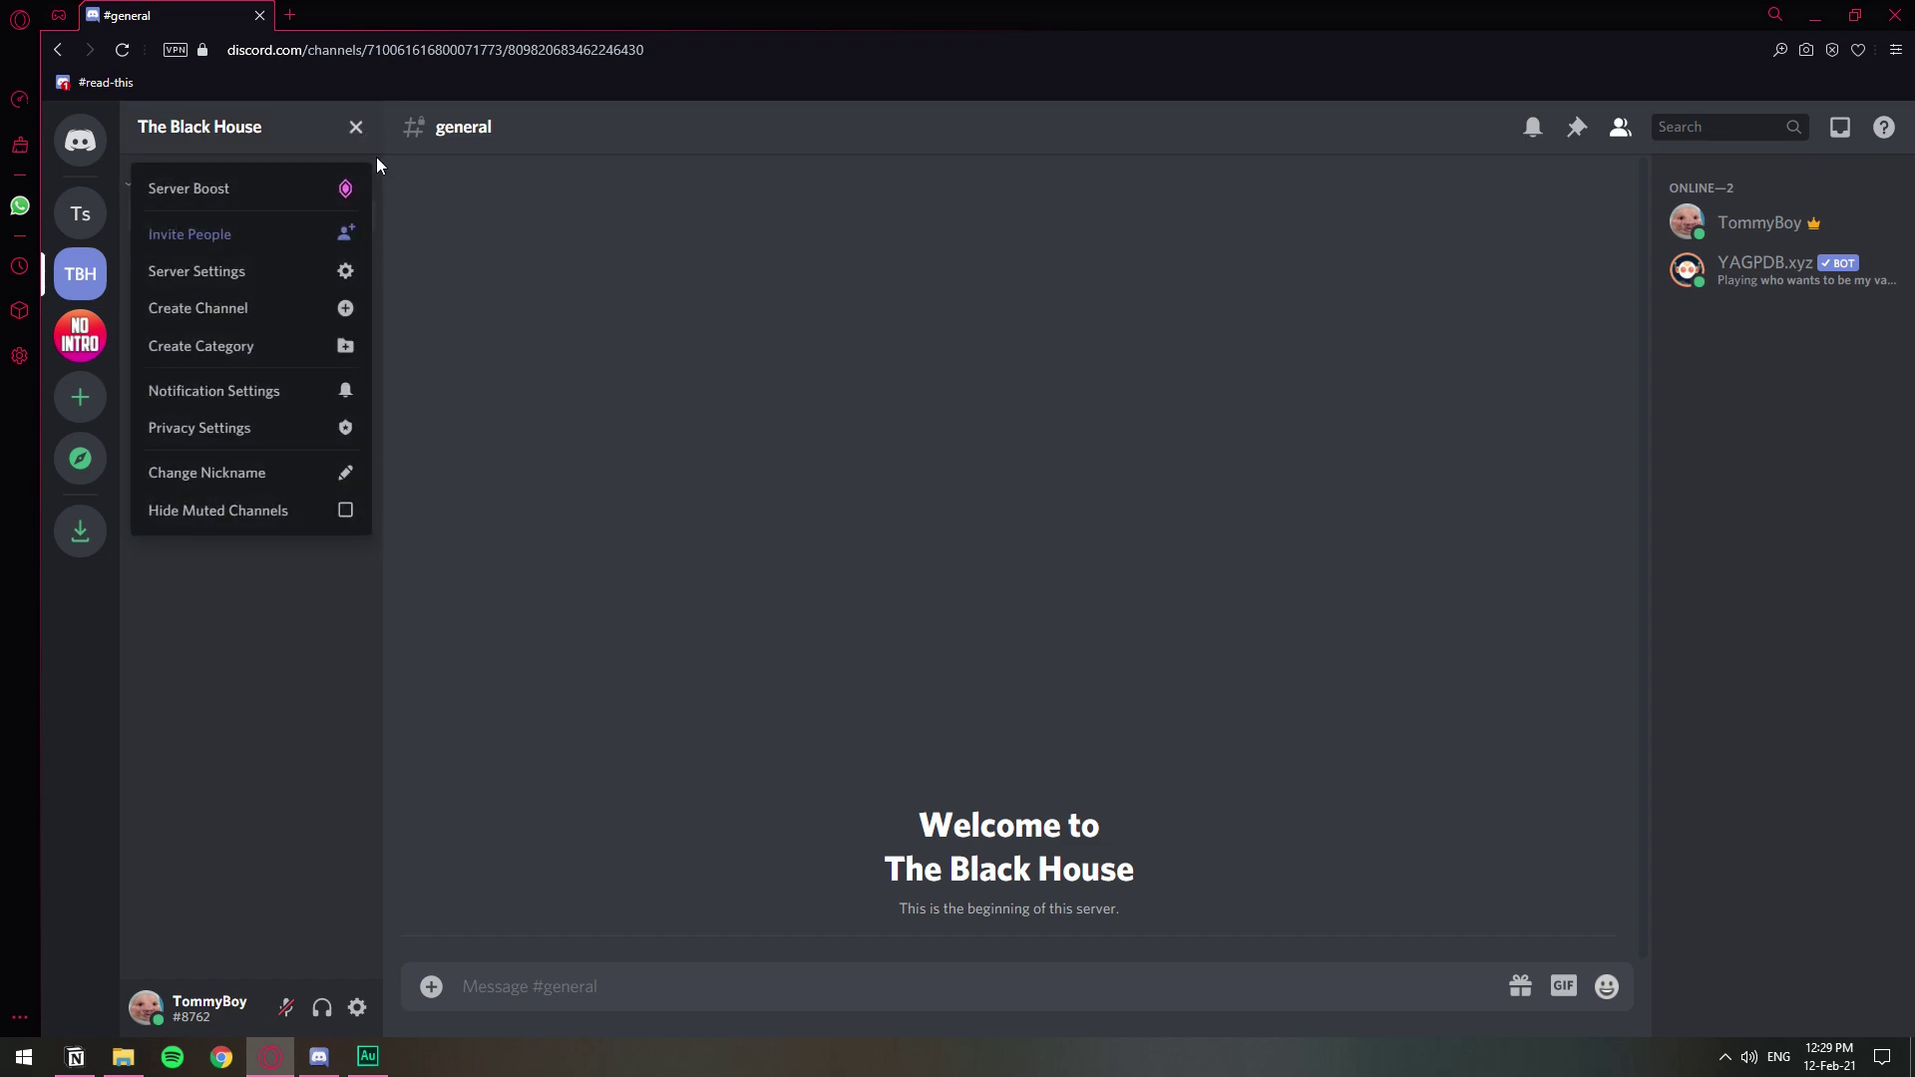
pyautogui.click(360, 347)
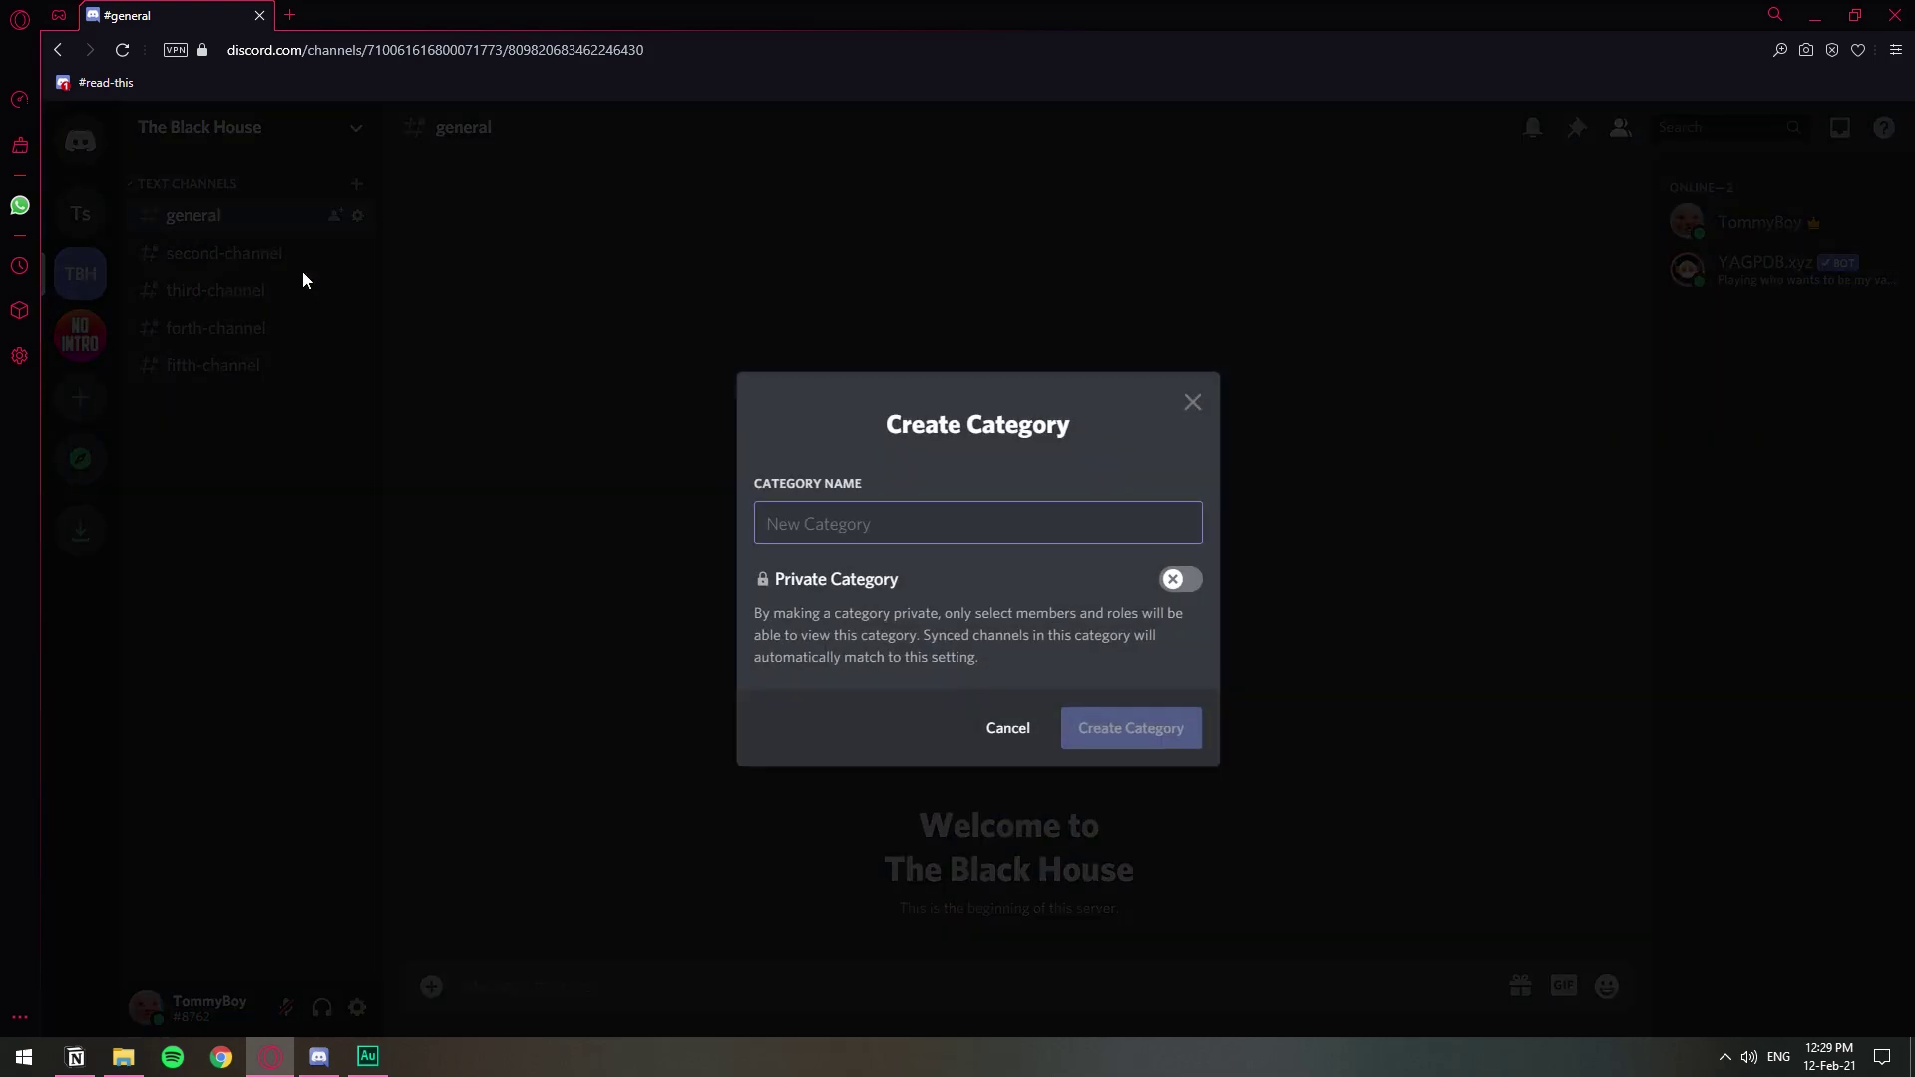
pyautogui.write('Information')
pyautogui.press('Return')
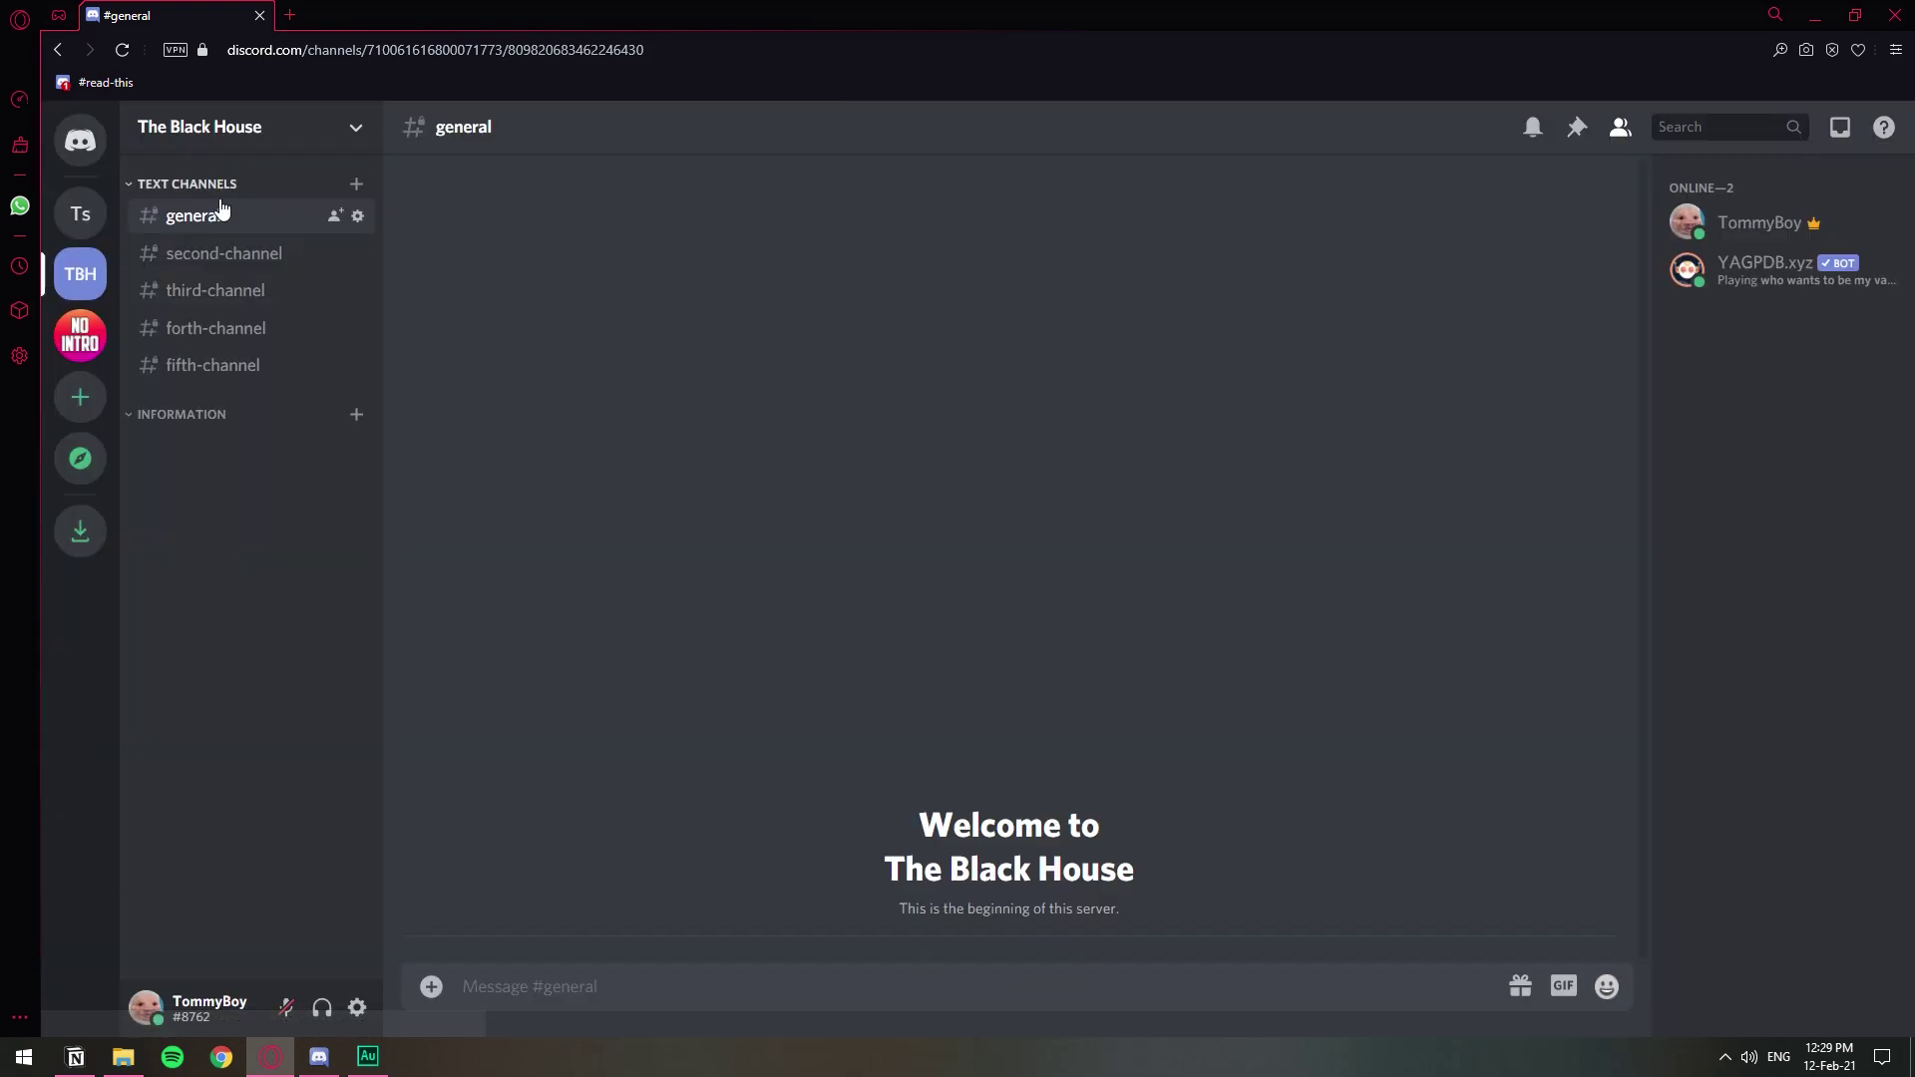
pyautogui.moveTo(183, 415); pyautogui.dragTo(180, 164)
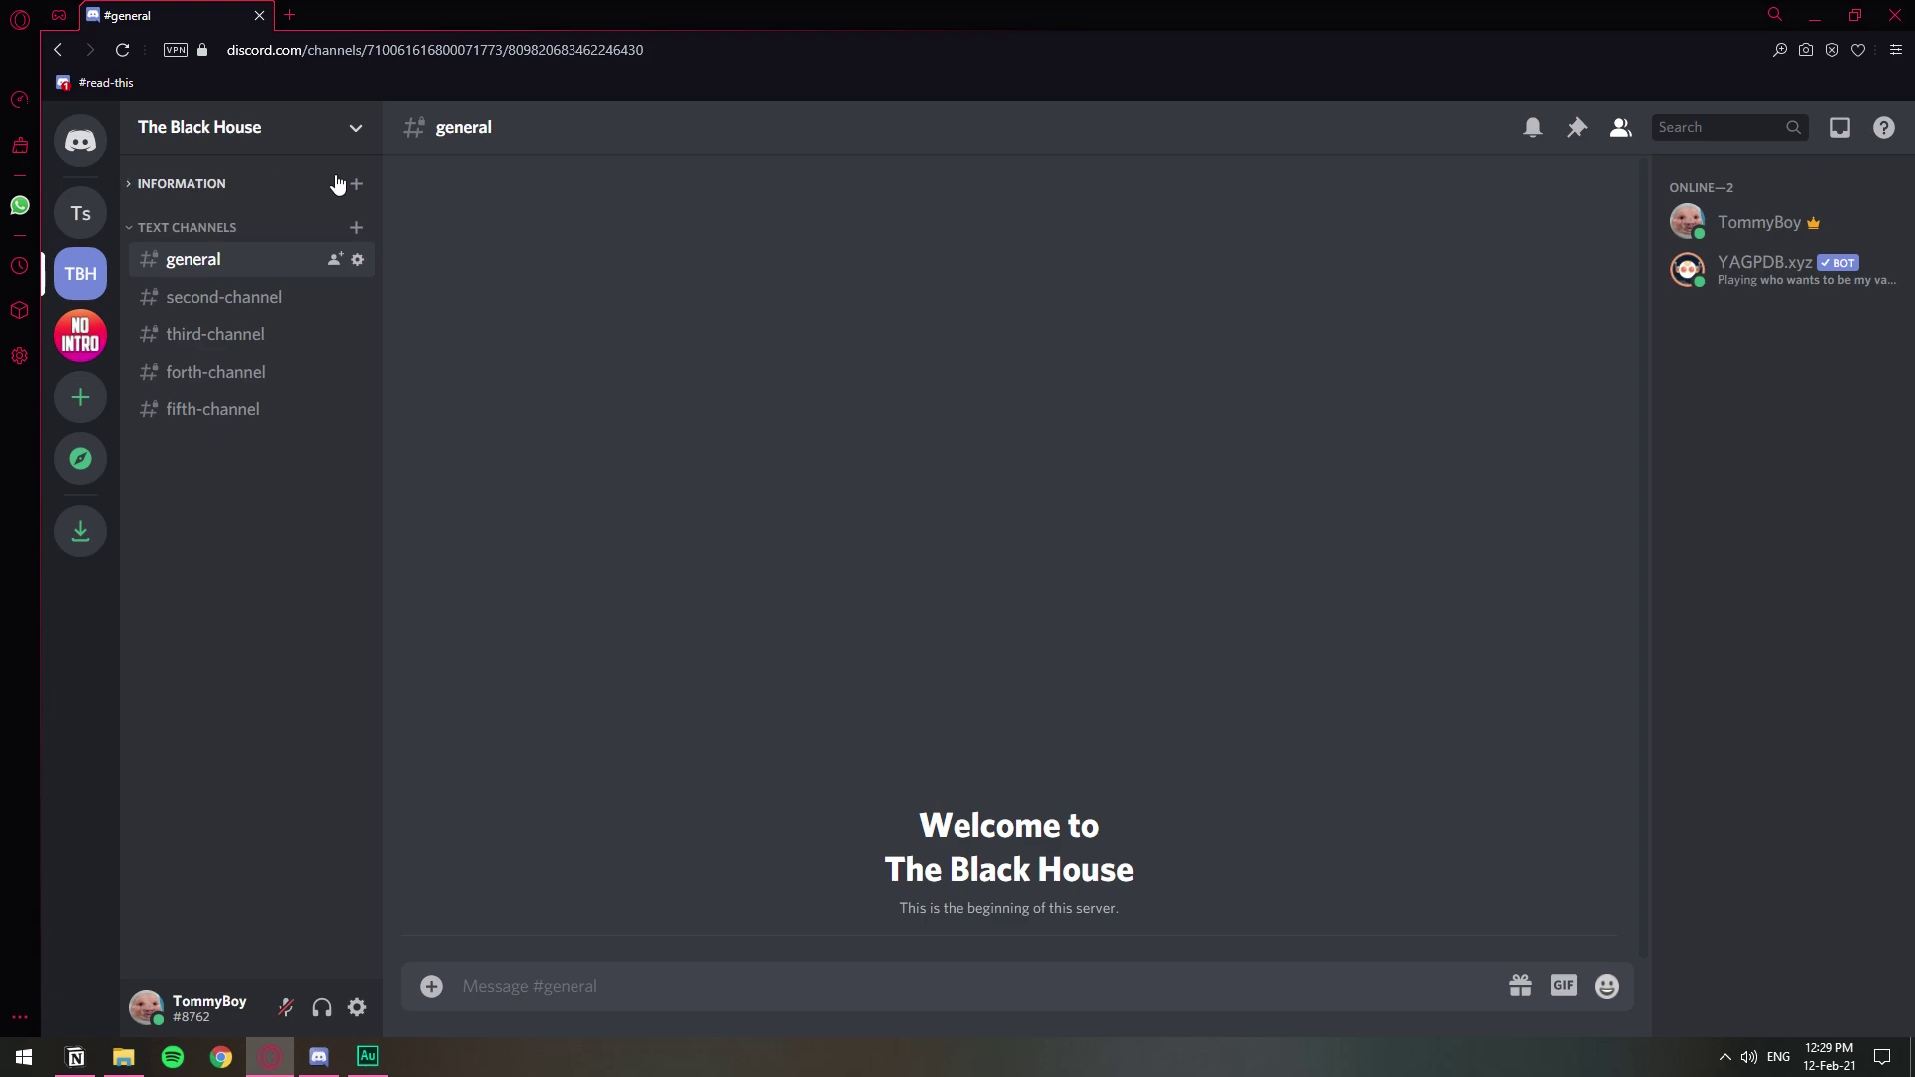
# Create a verification text channel in the Information category and post "React below to access the server" in it
pyautogui.click(356, 184)
pyautogui.write('verification')
pyautogui.click(1166, 811)
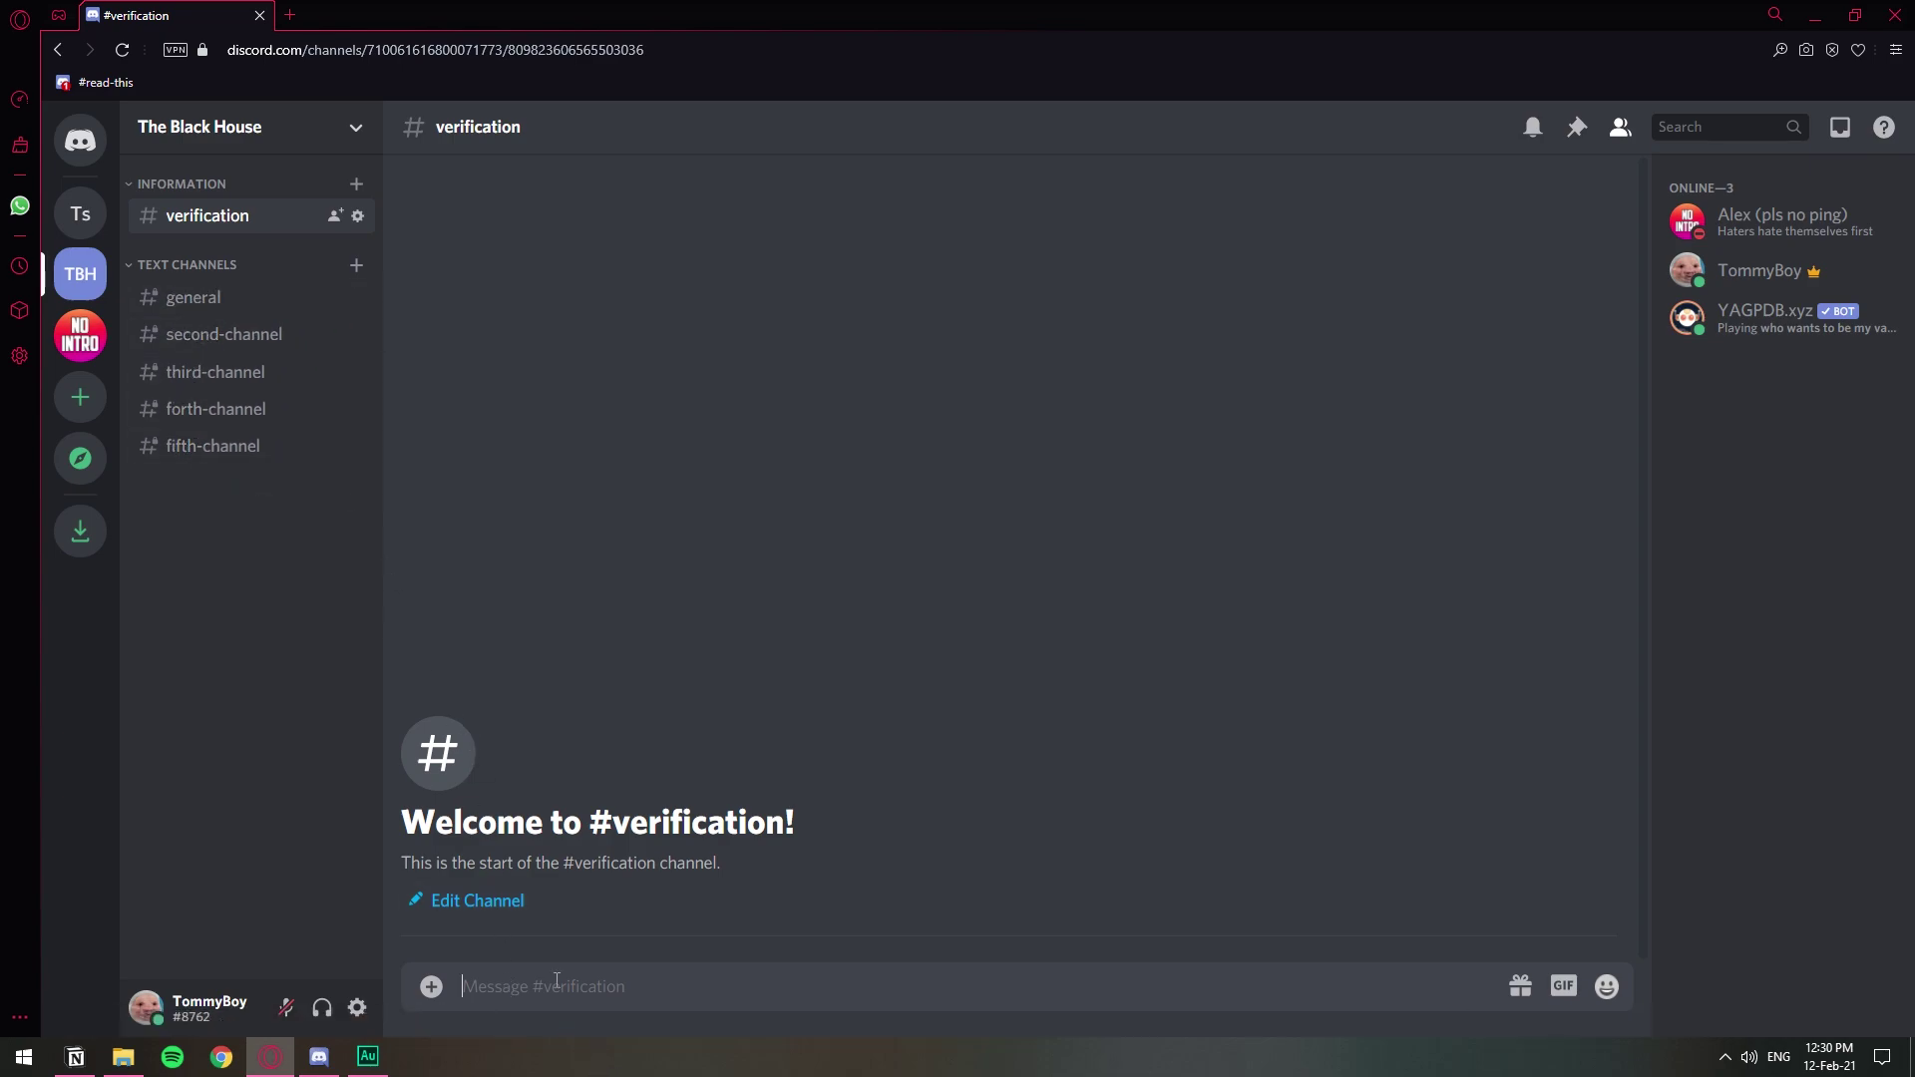
pyautogui.write('React below to access the server')
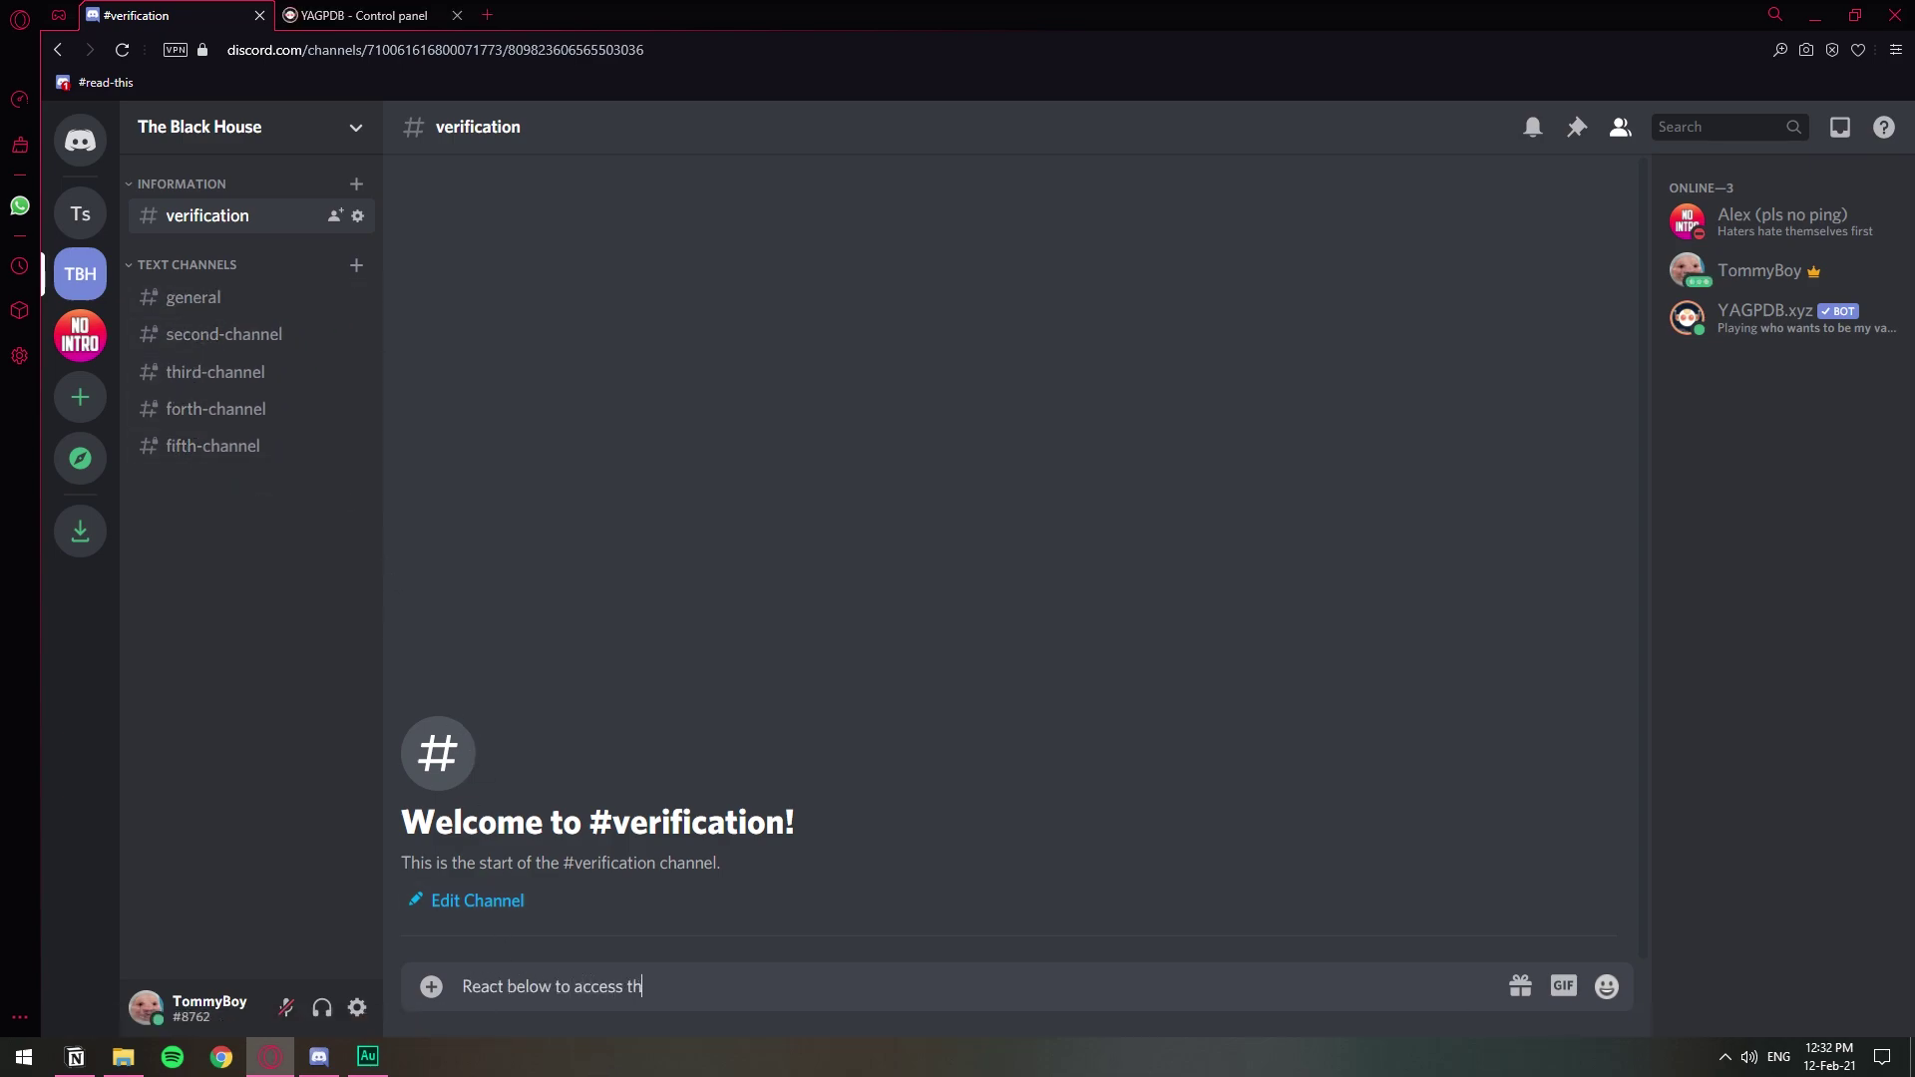
pyautogui.press('Return')
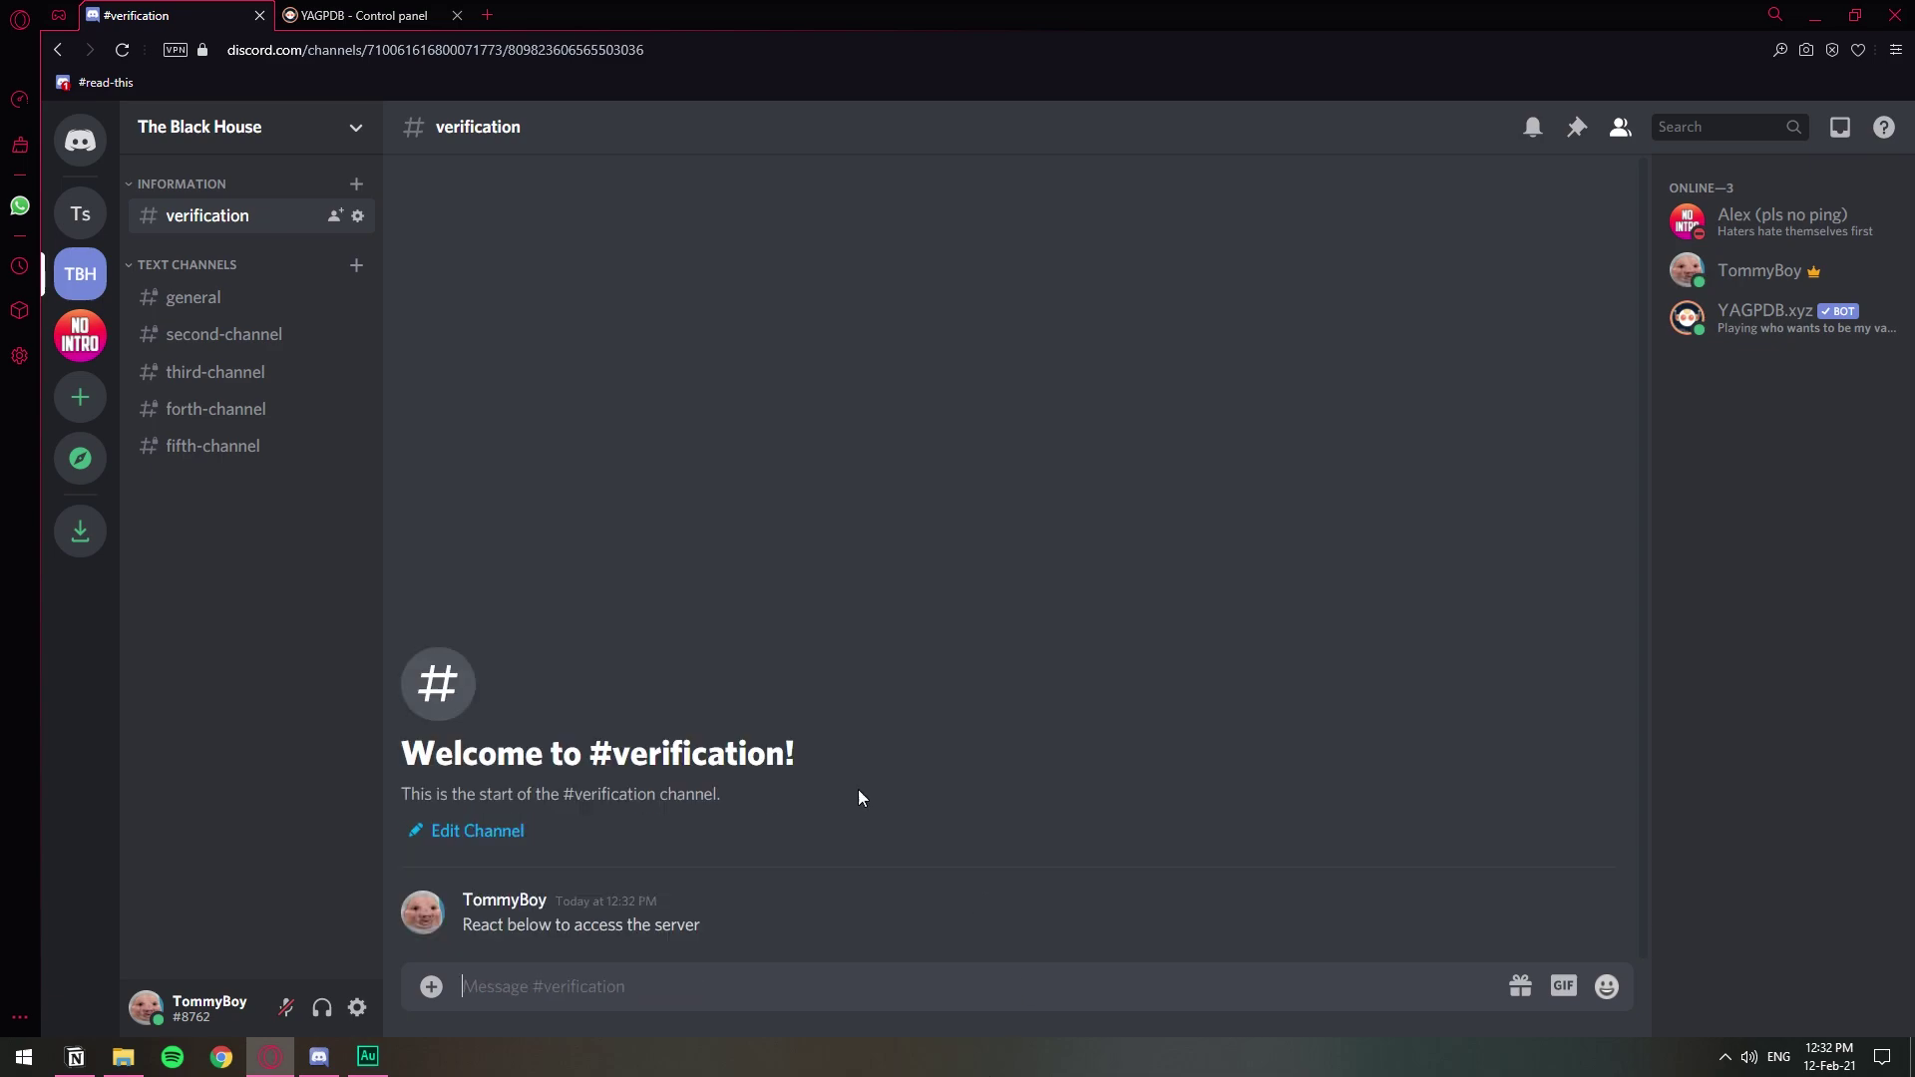
# Add a poop emoji reaction to the posted verification message and remove it again
pyautogui.moveTo(1575, 919)
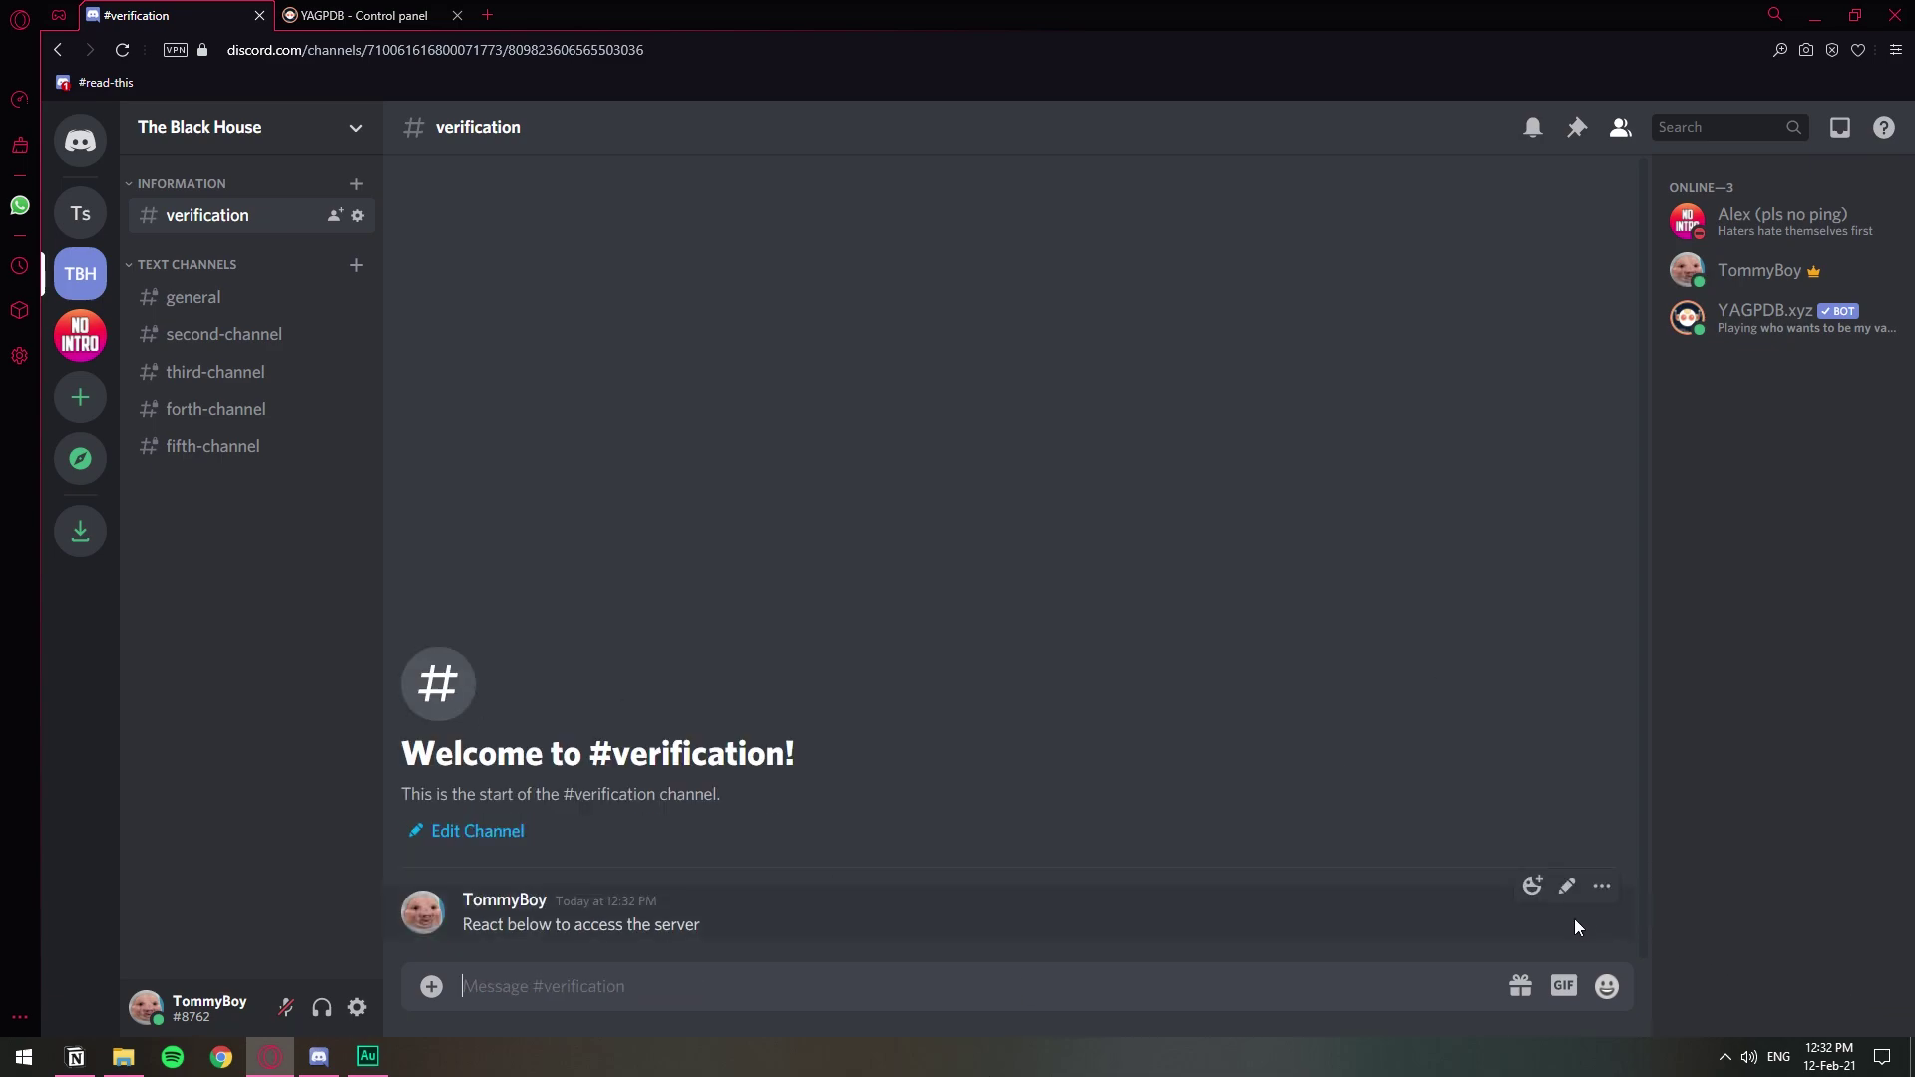
pyautogui.click(1533, 886)
pyautogui.click(1257, 728)
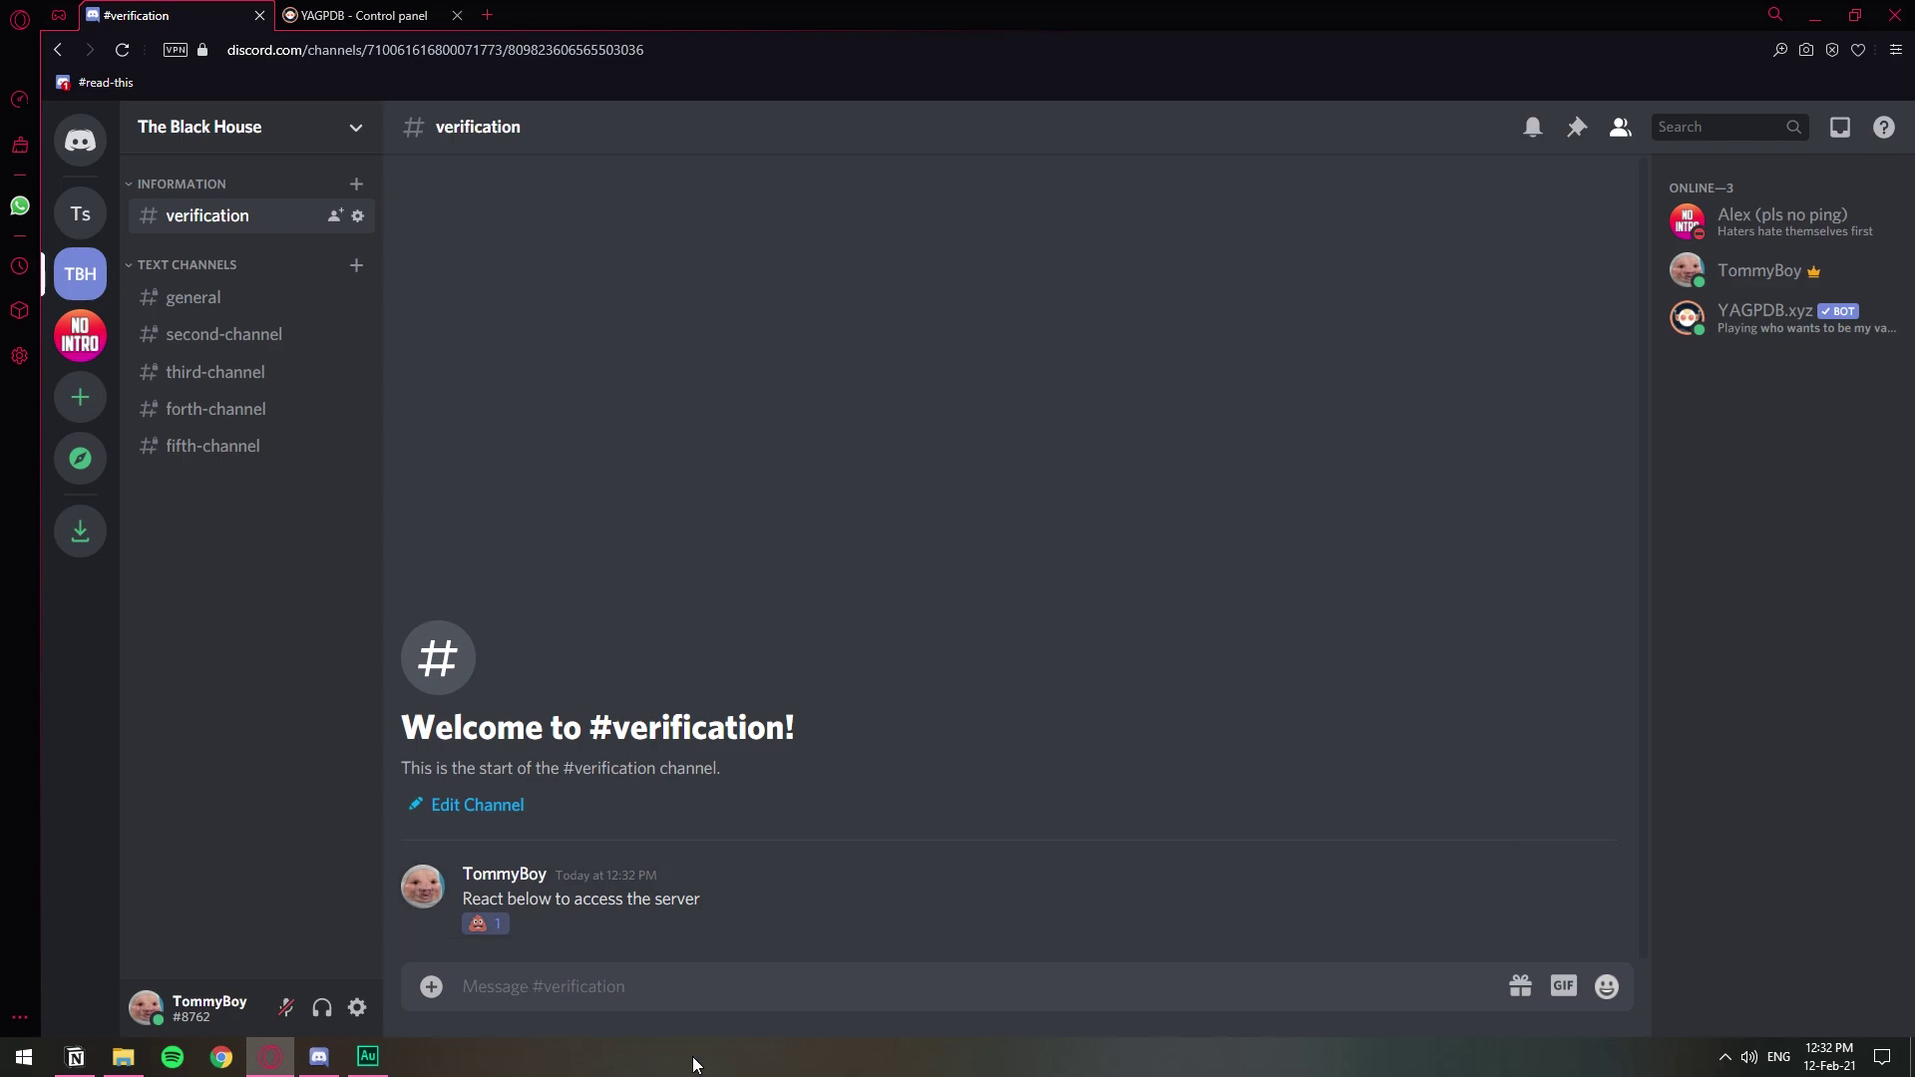
pyautogui.click(485, 924)
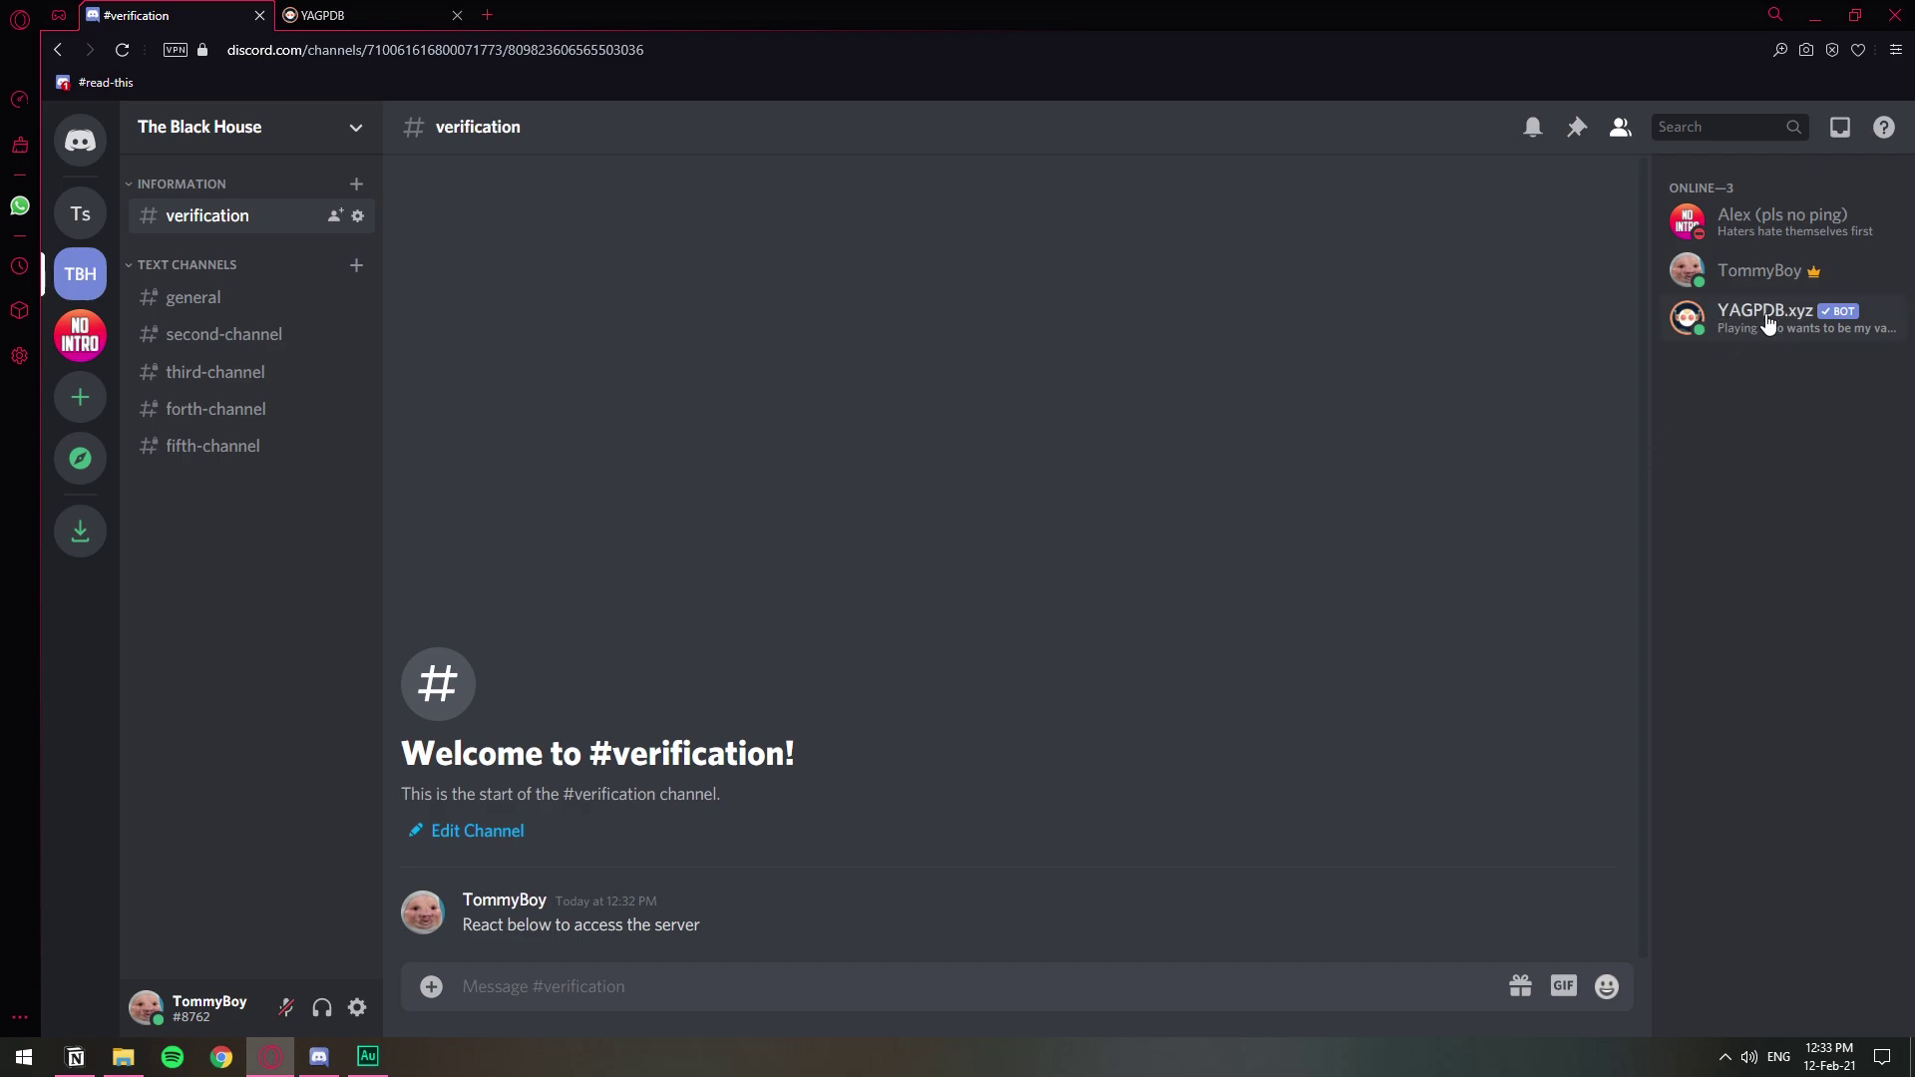
# Switch to the YAGPDB website, log in to its control panel with Discord, and select The Black House server
pyautogui.click(323, 14)
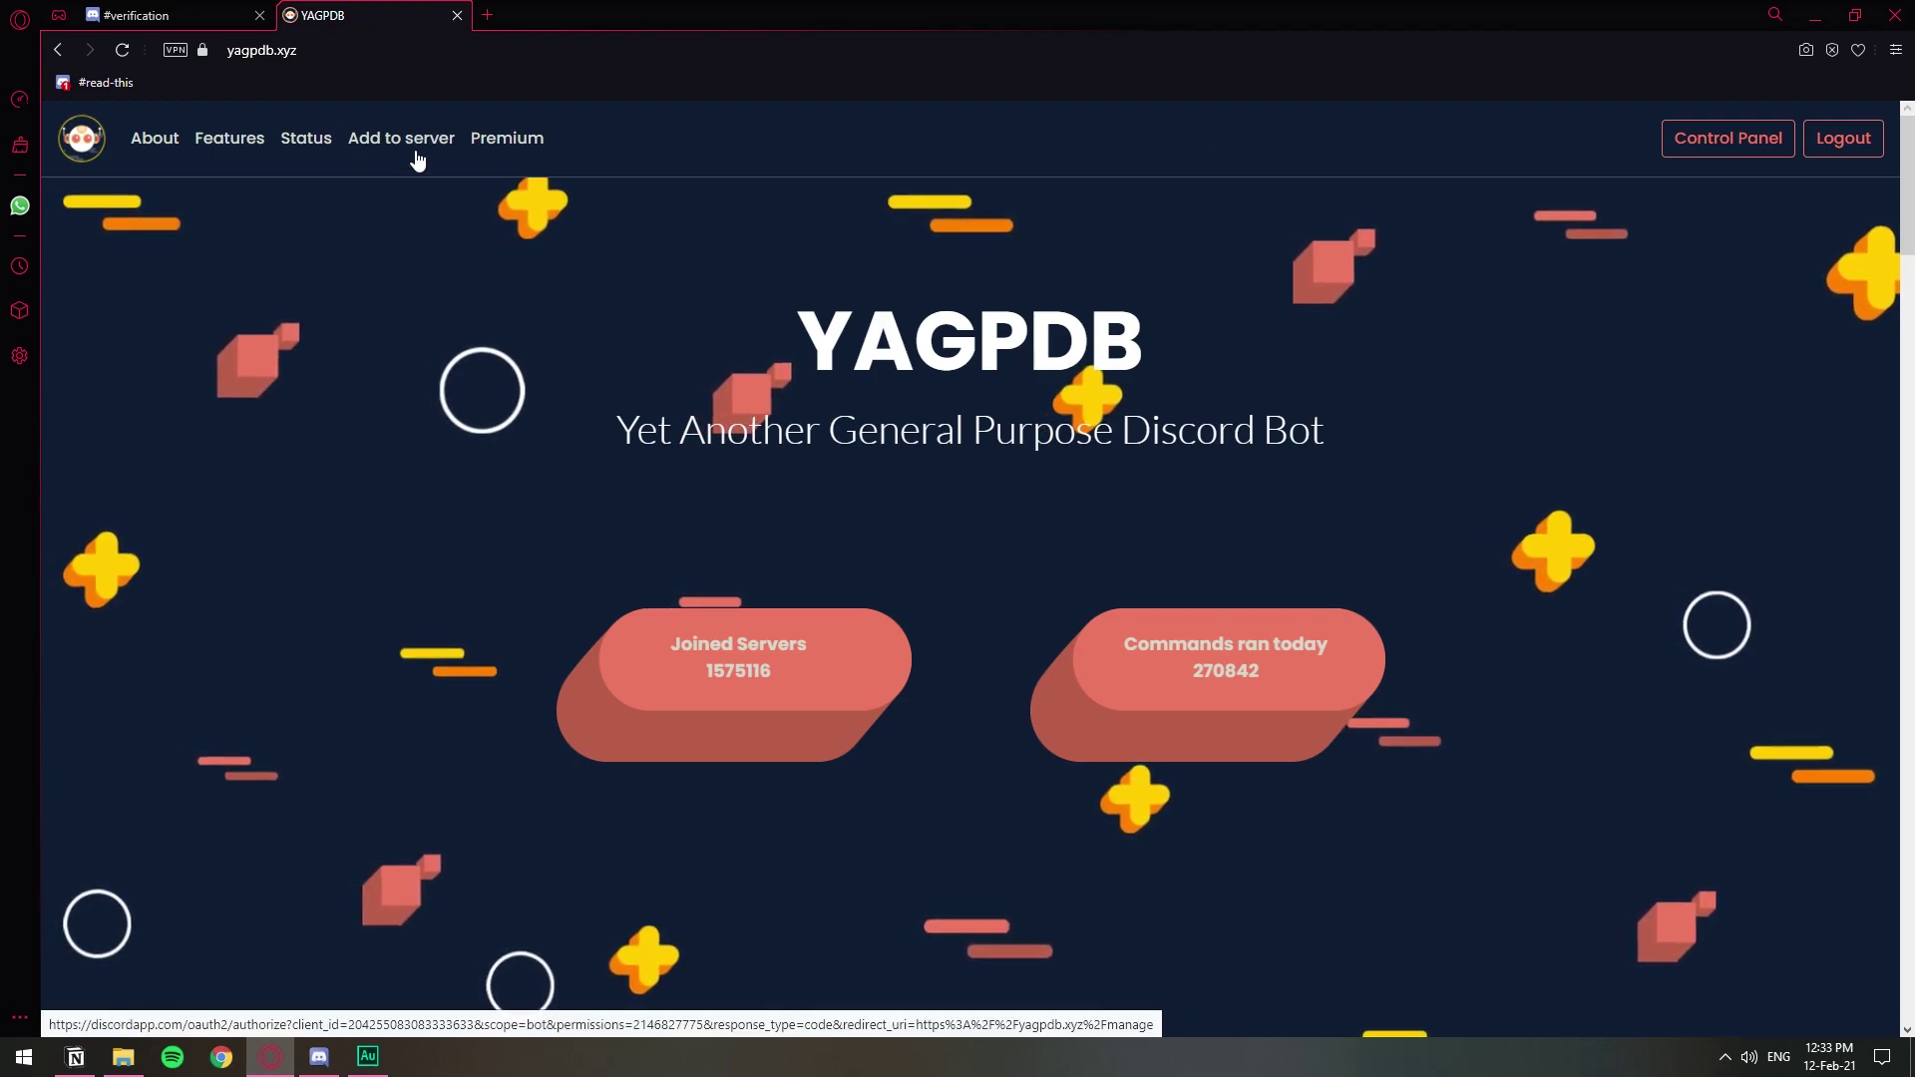
pyautogui.click(1780, 142)
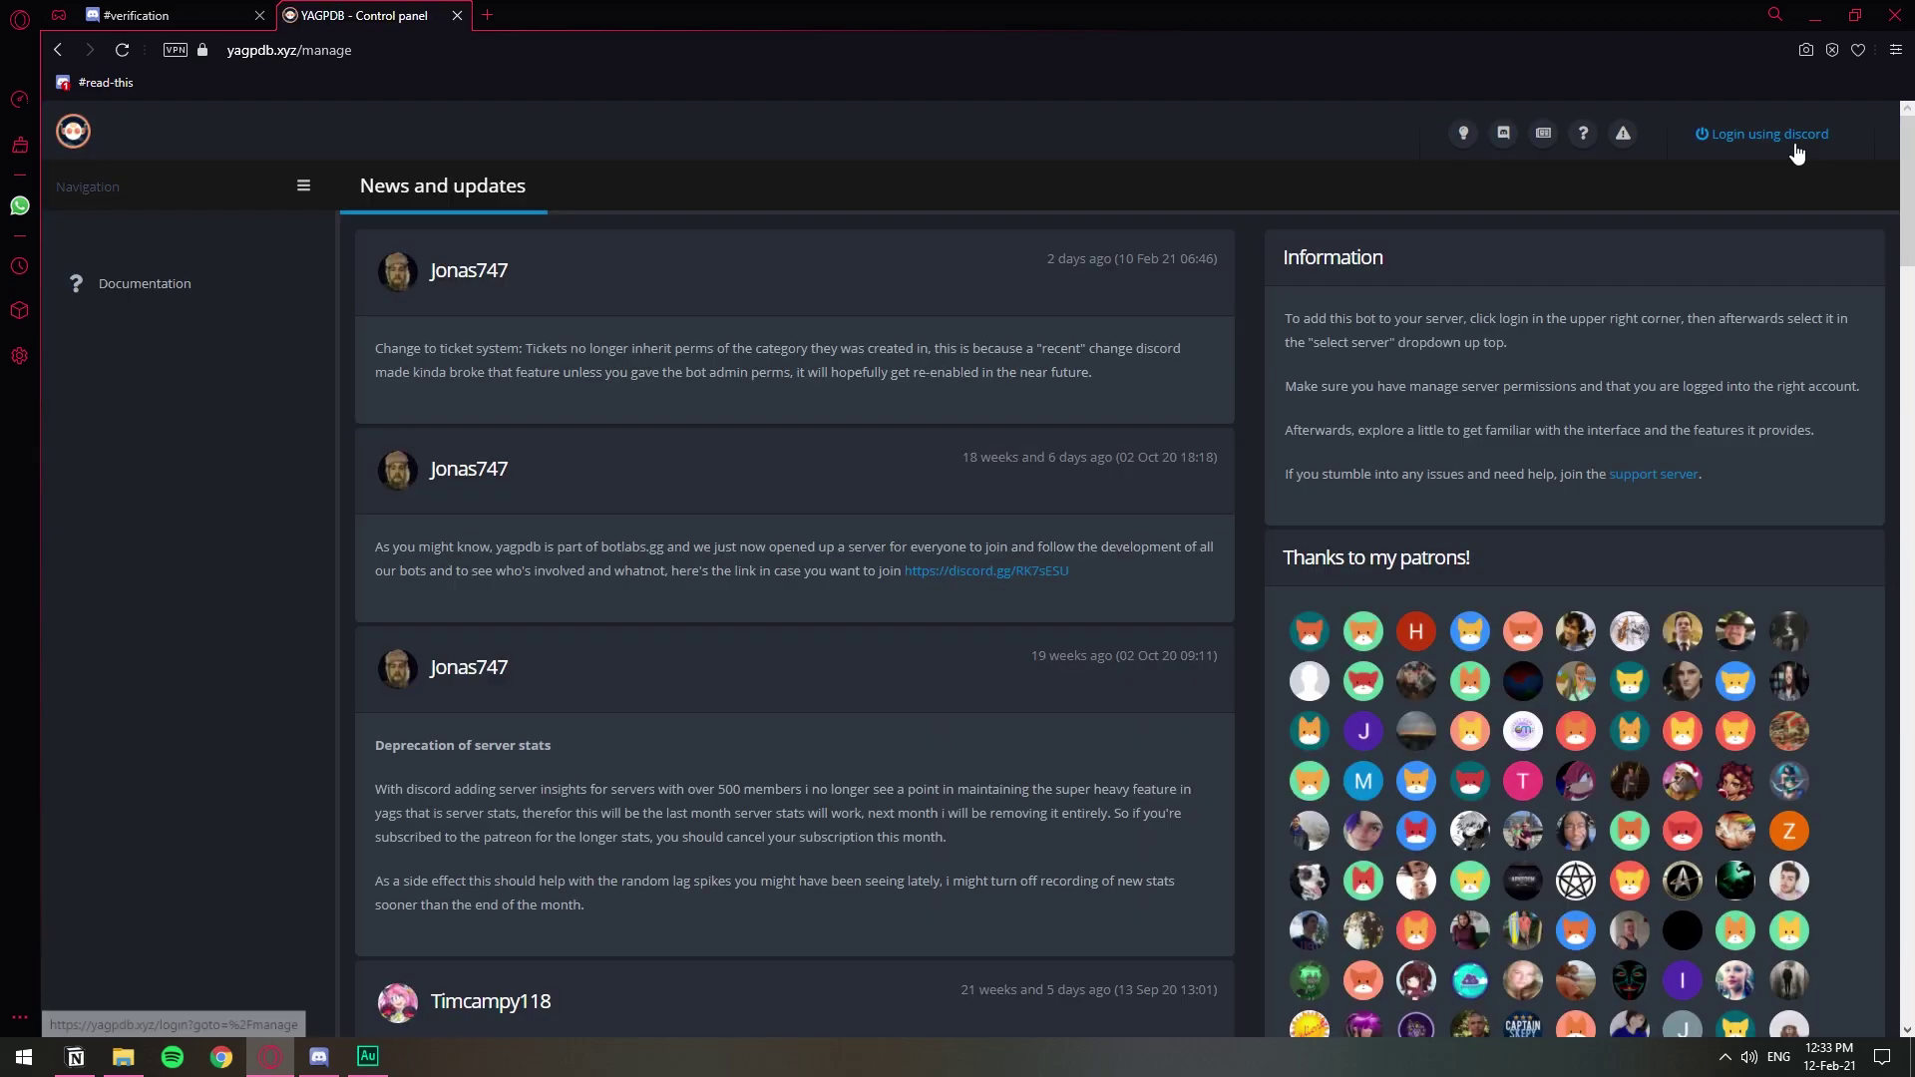
pyautogui.click(1801, 146)
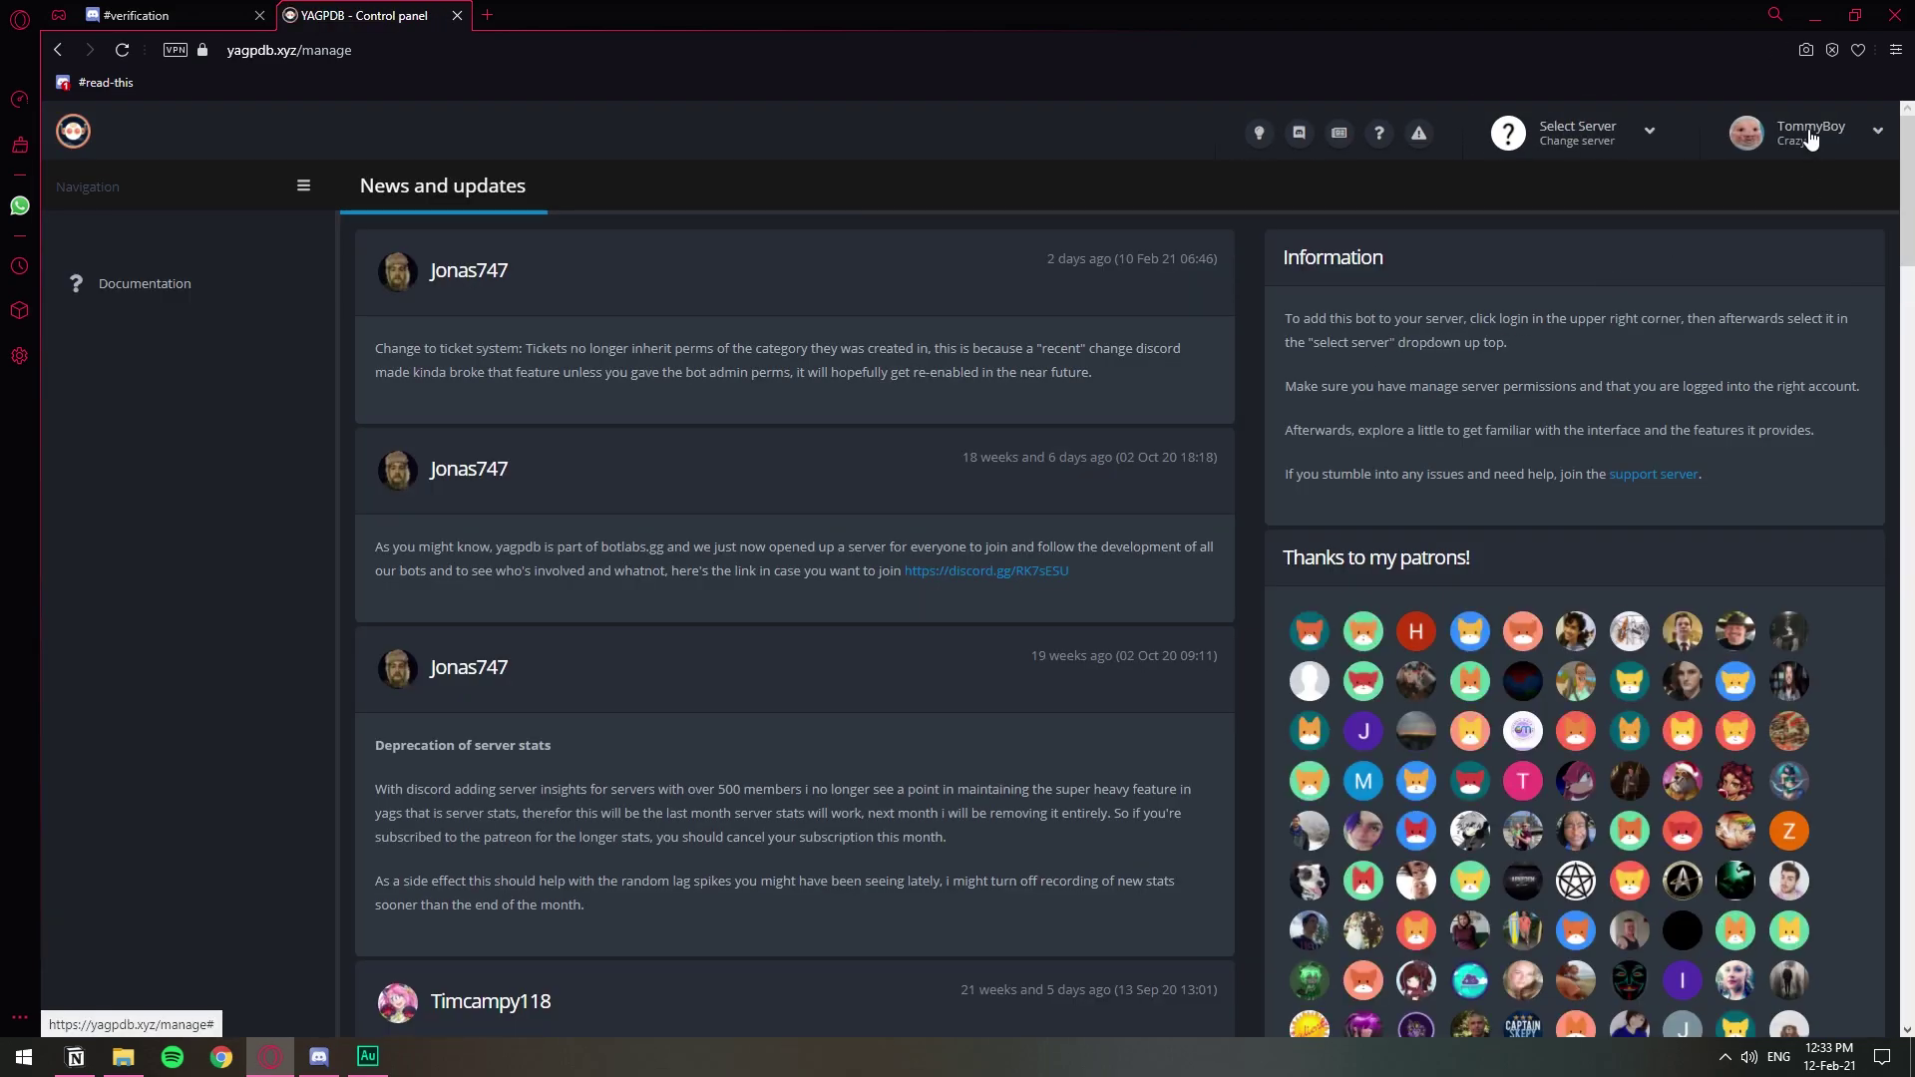
pyautogui.click(1583, 135)
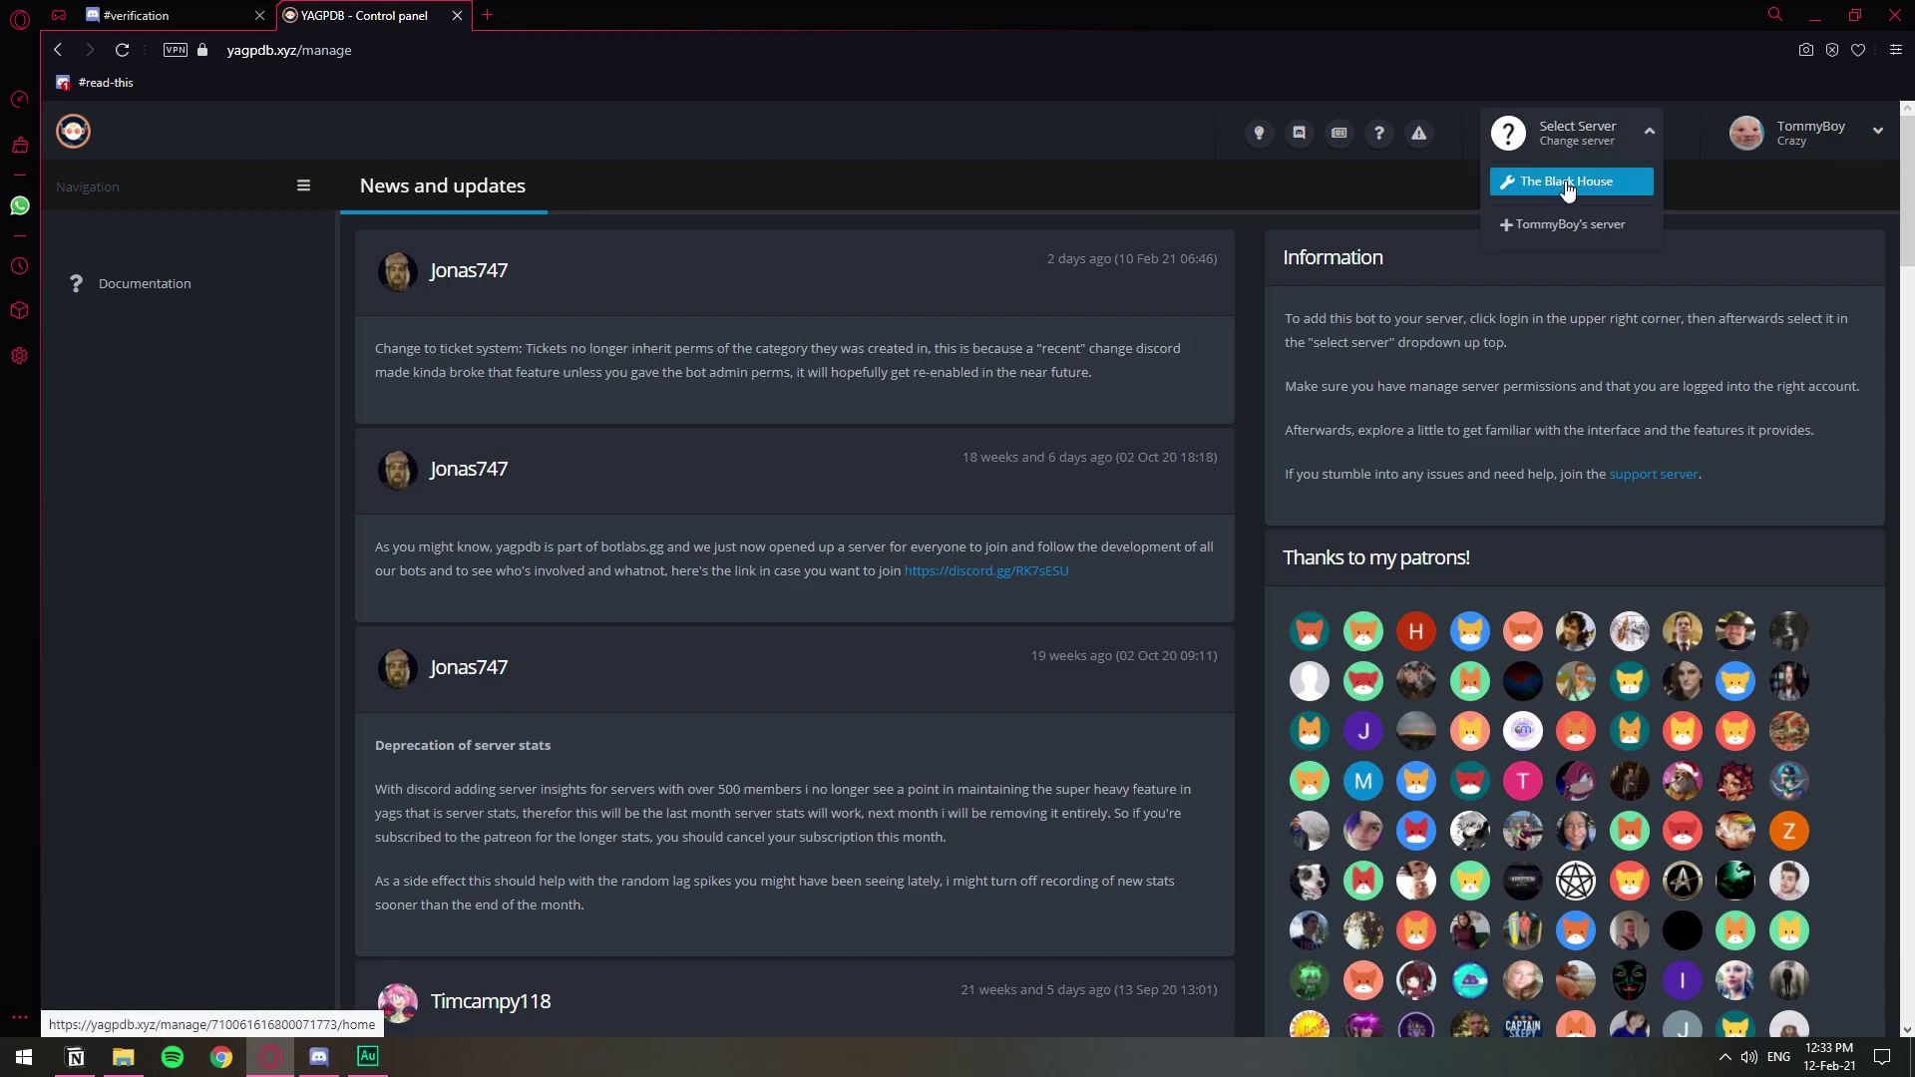
pyautogui.click(1565, 183)
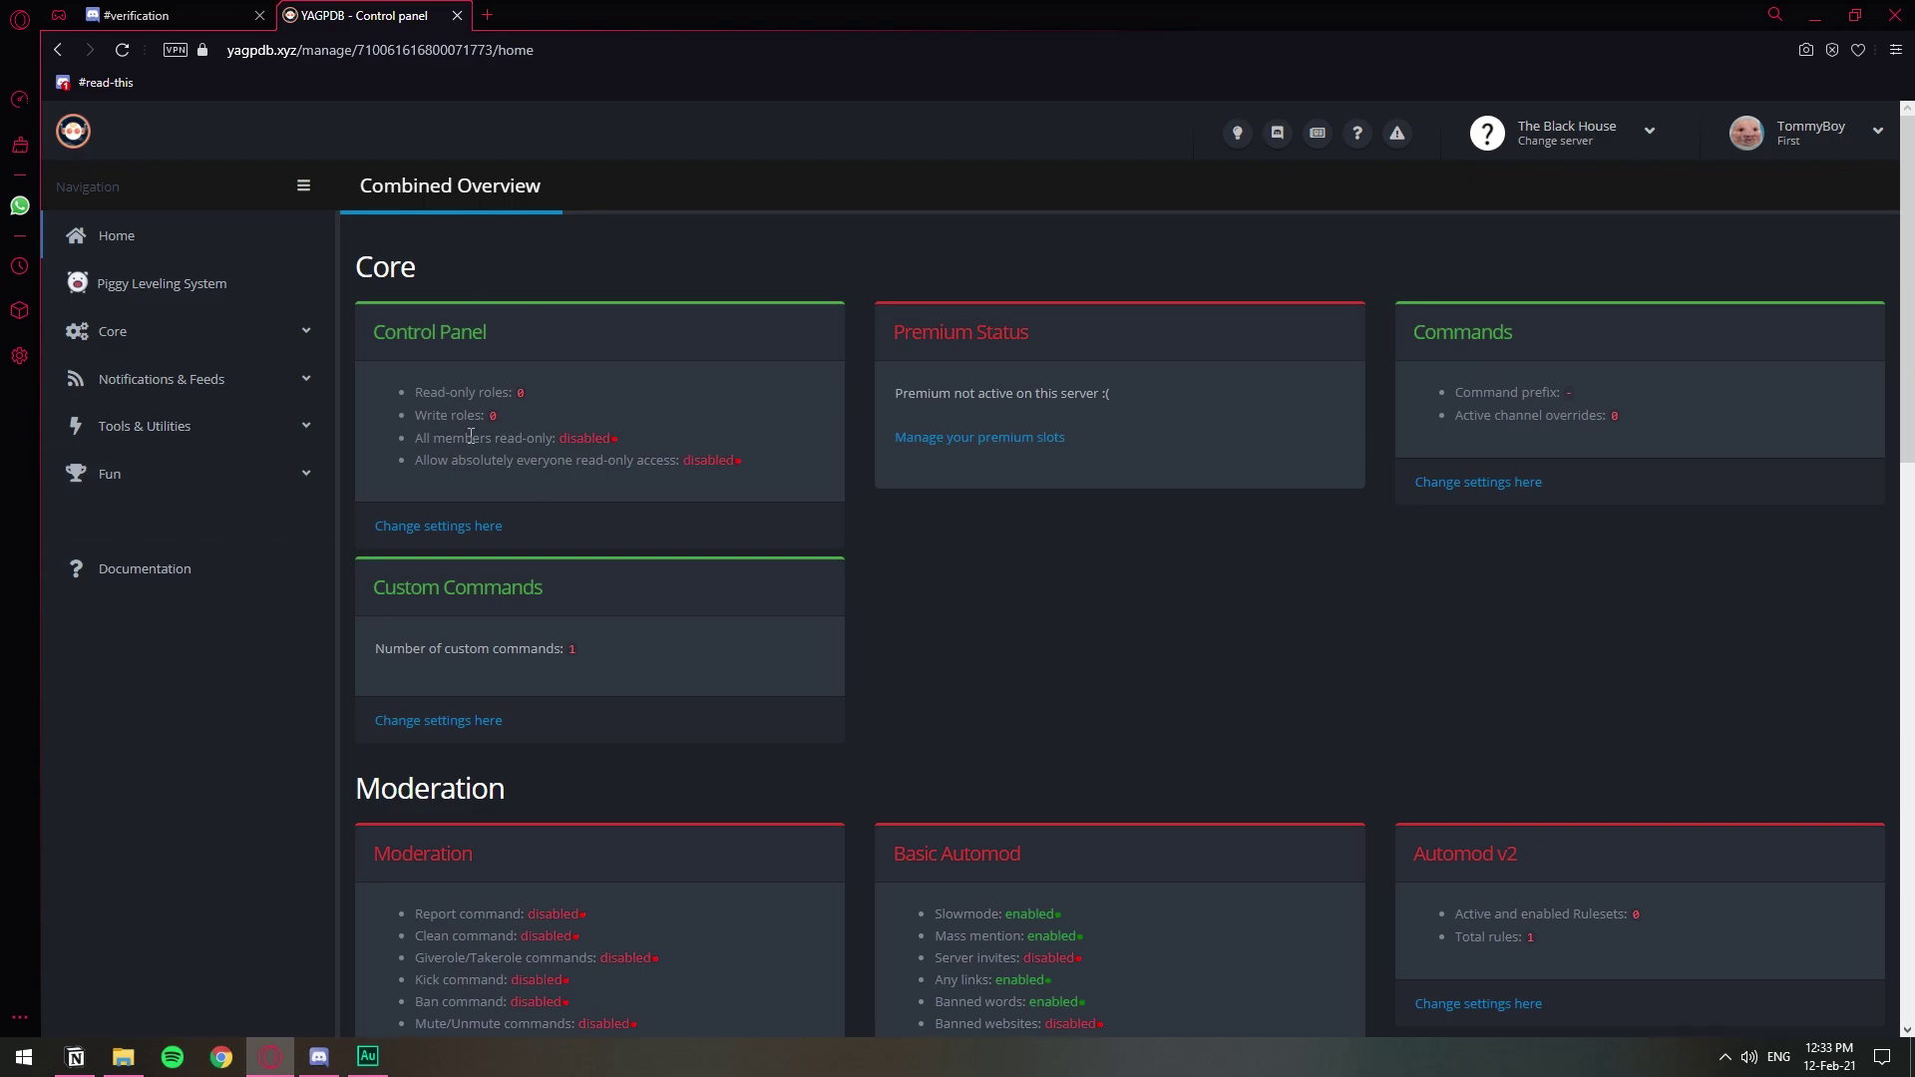
# Create a new role command group named Verify with its mode set to Single
pyautogui.click(138, 429)
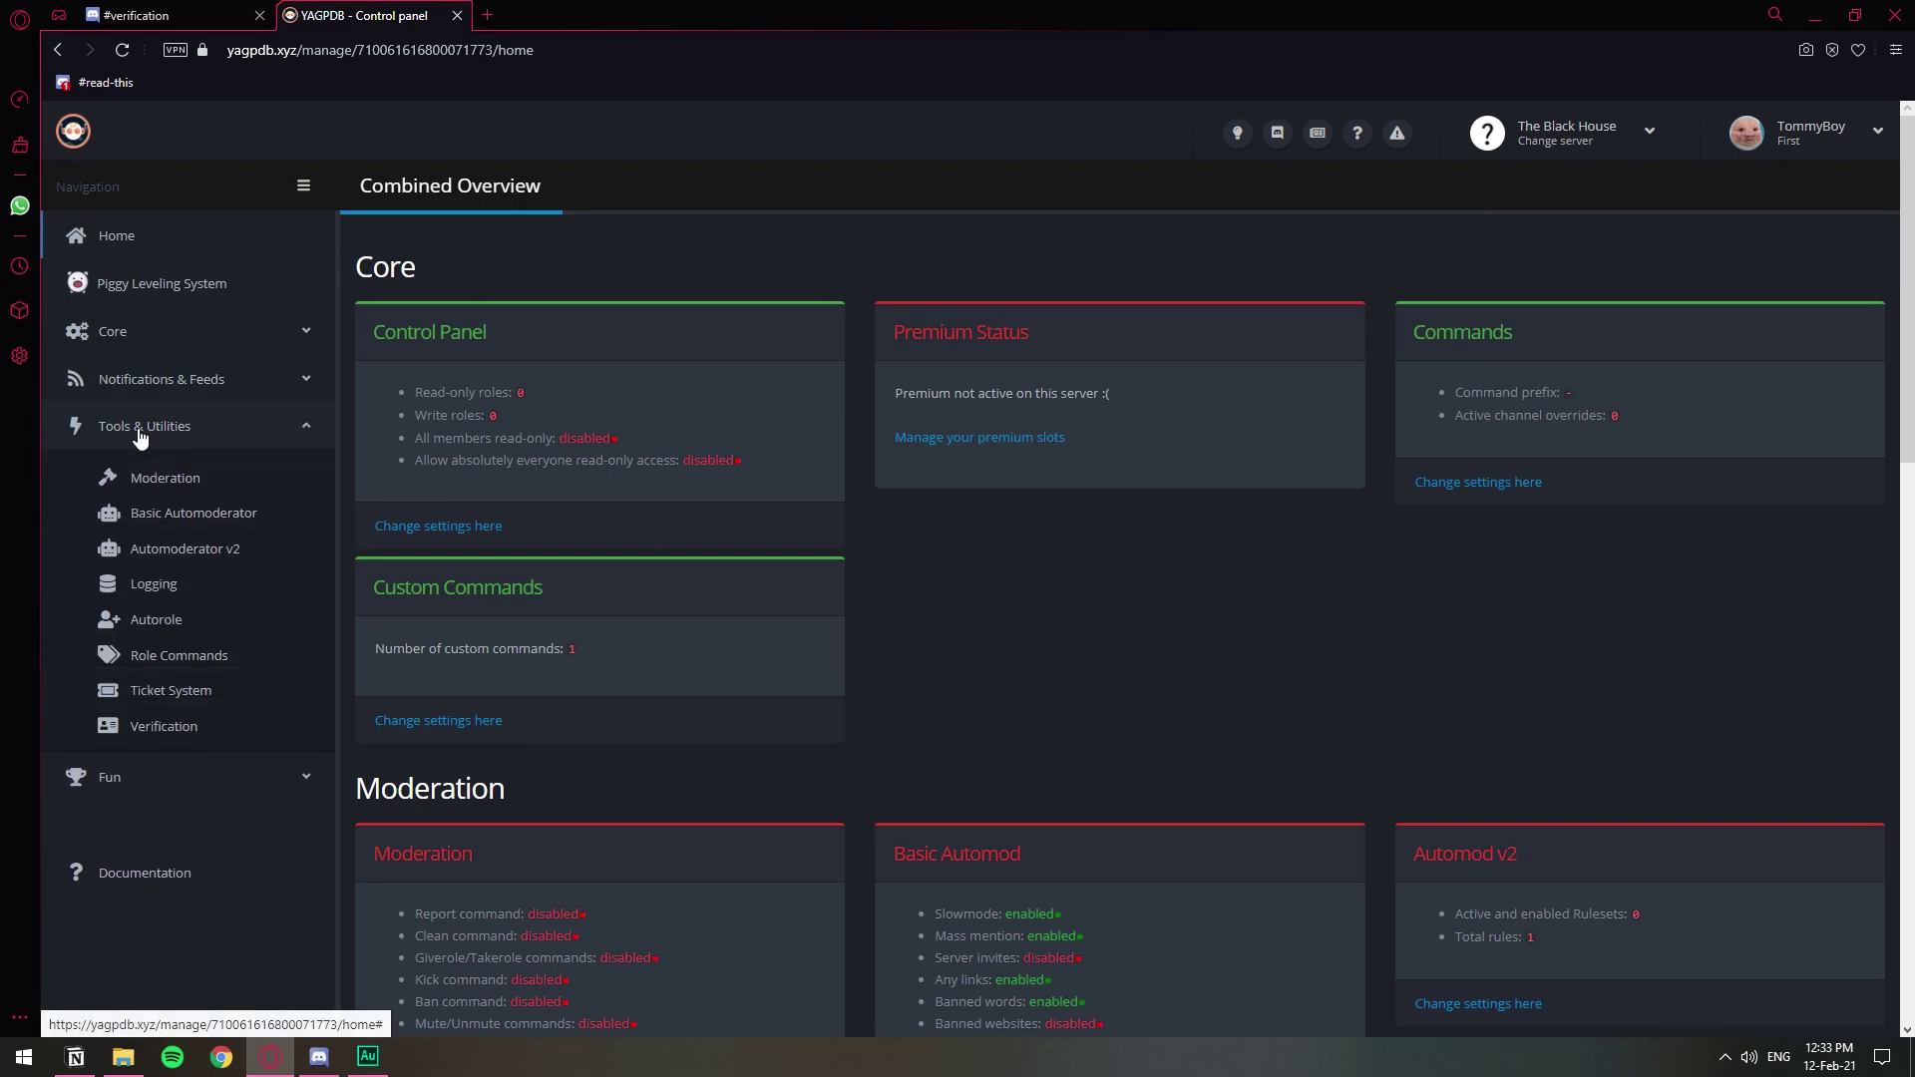
pyautogui.click(178, 658)
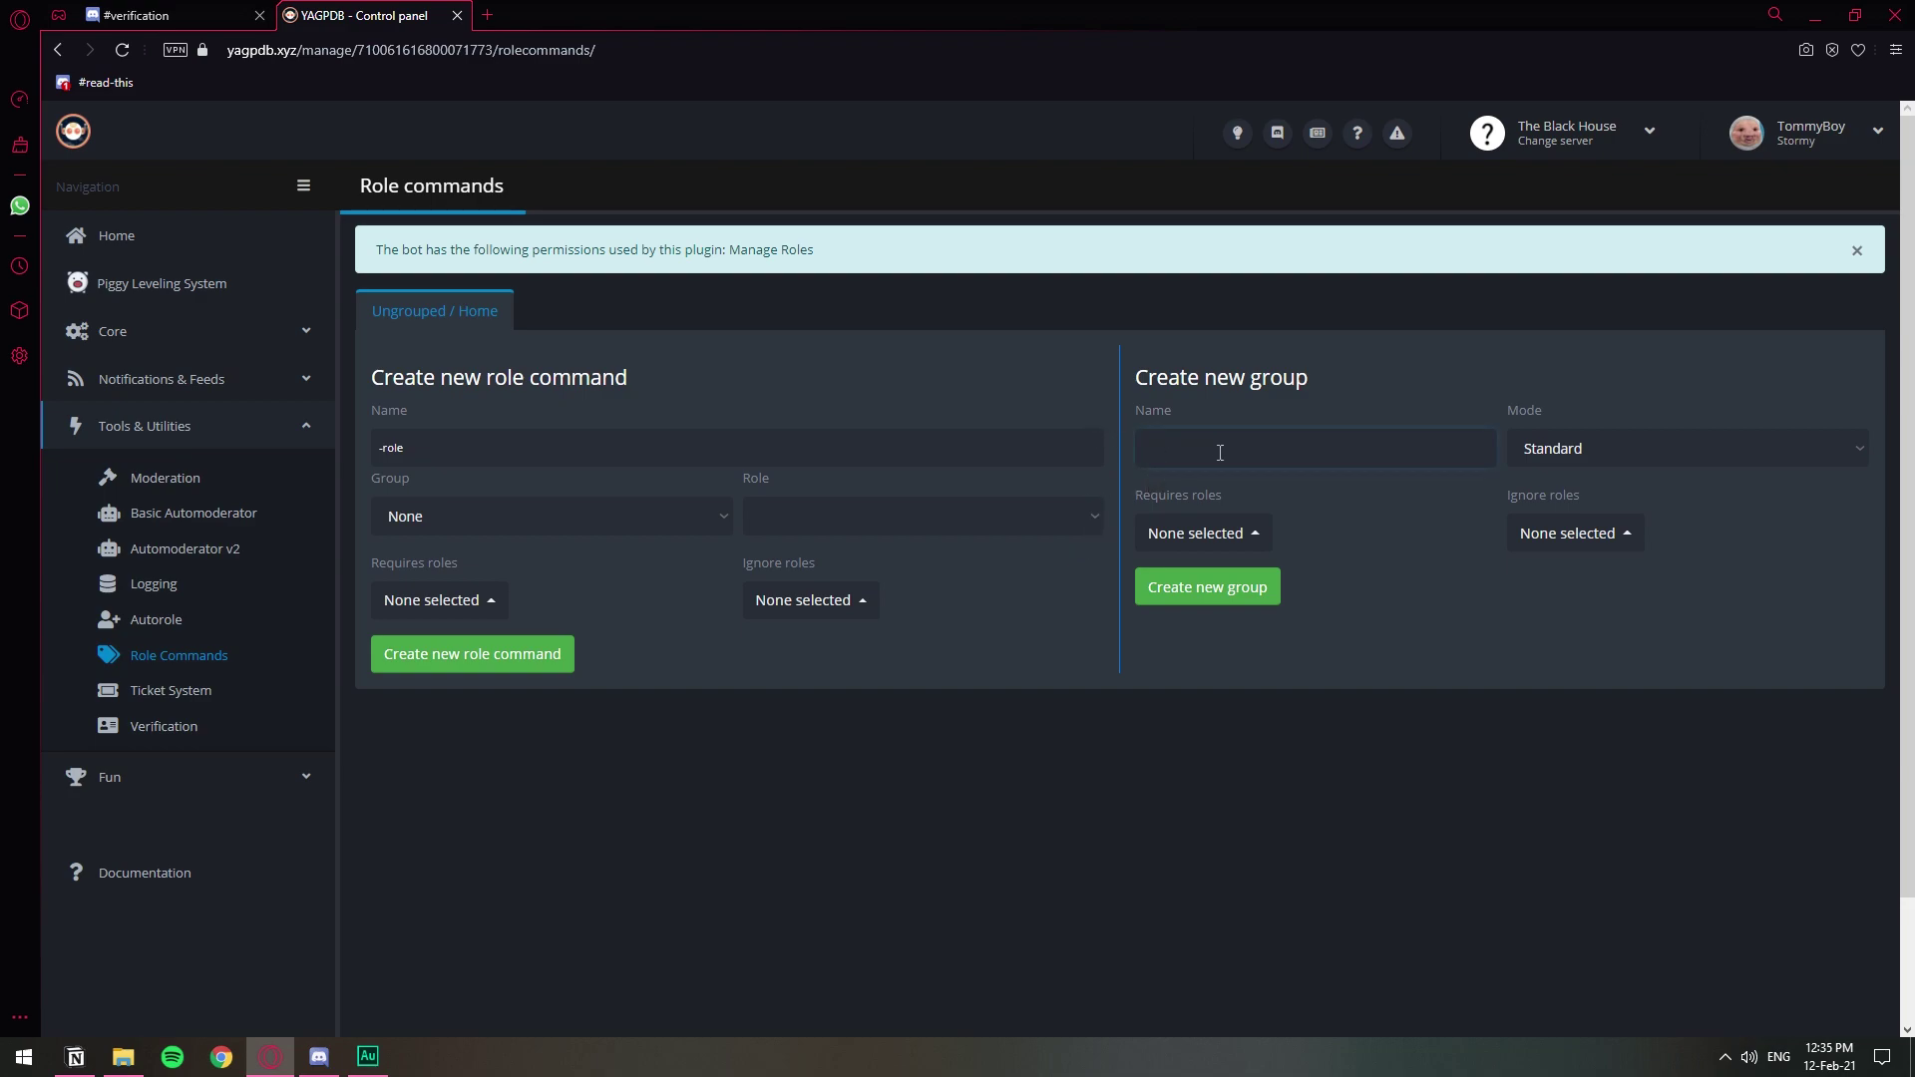
pyautogui.write('Verify')
pyautogui.click(1740, 411)
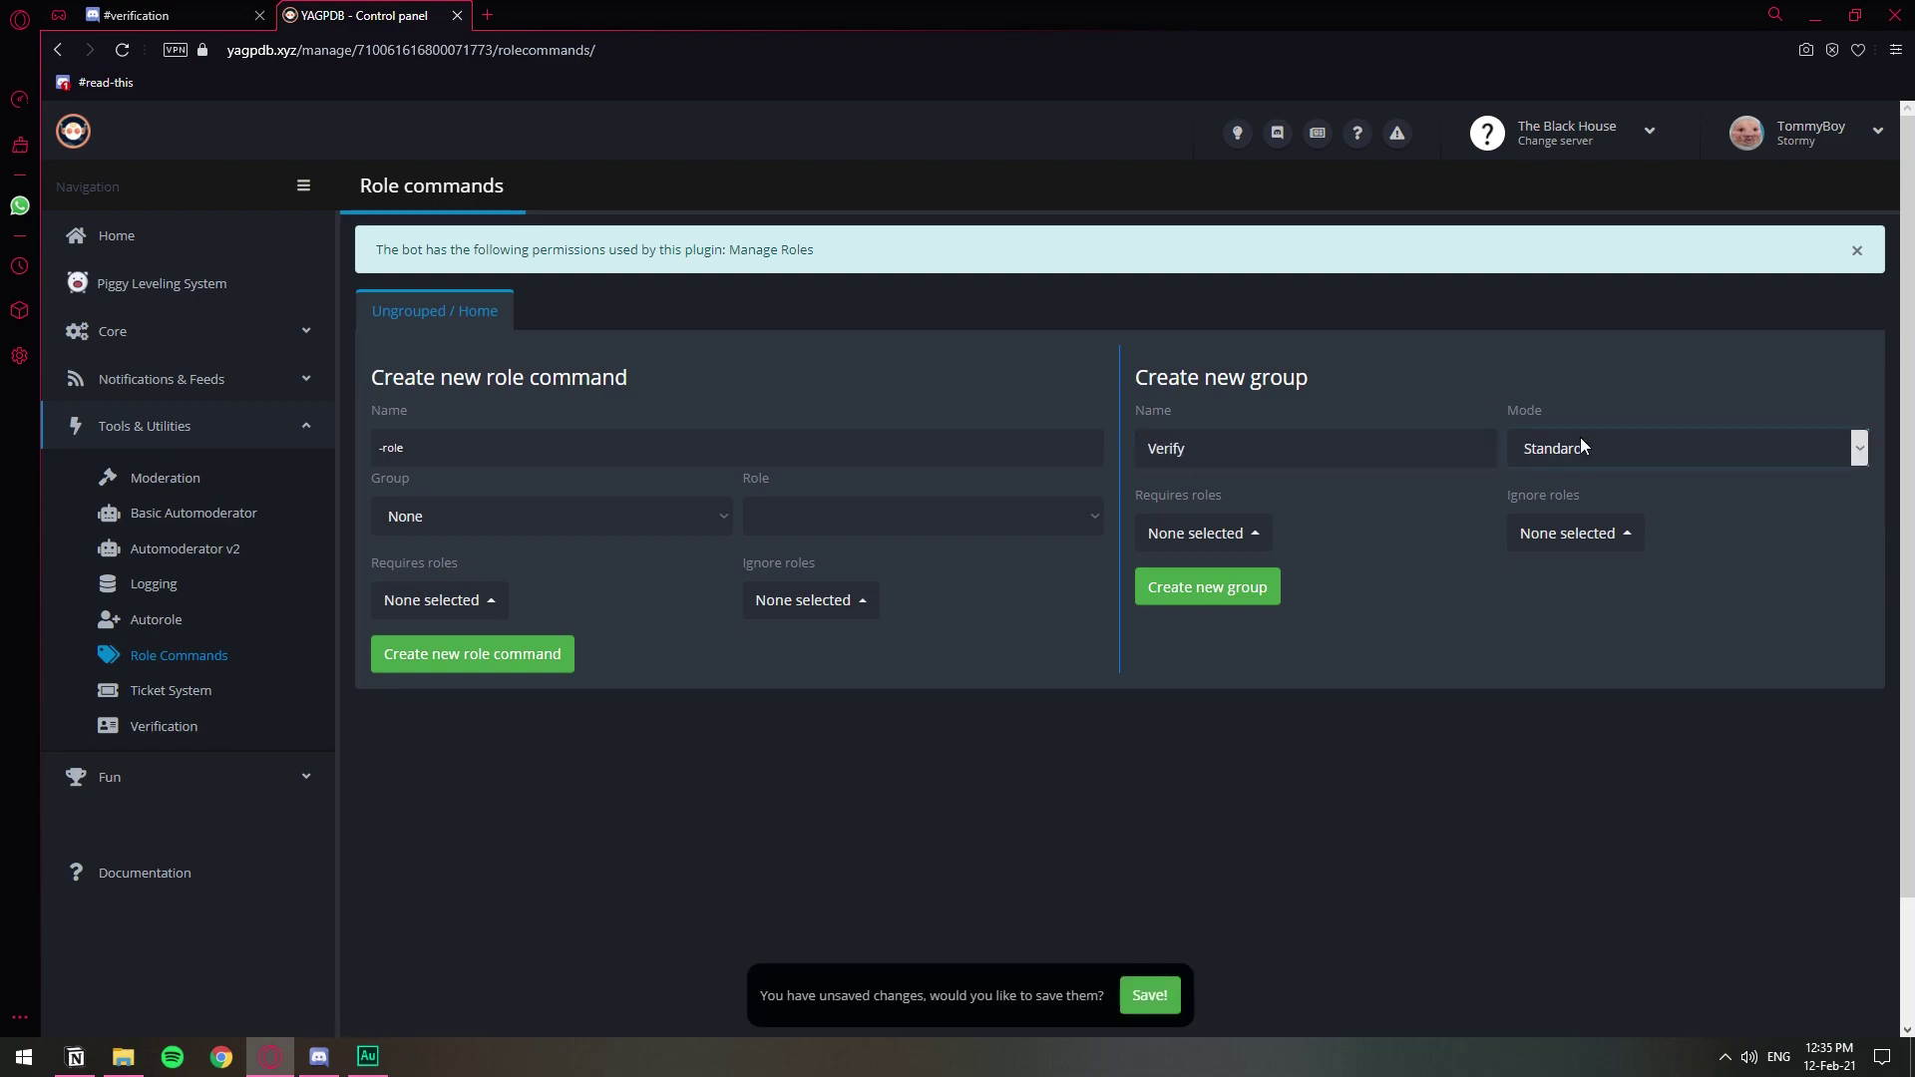
pyautogui.click(1606, 459)
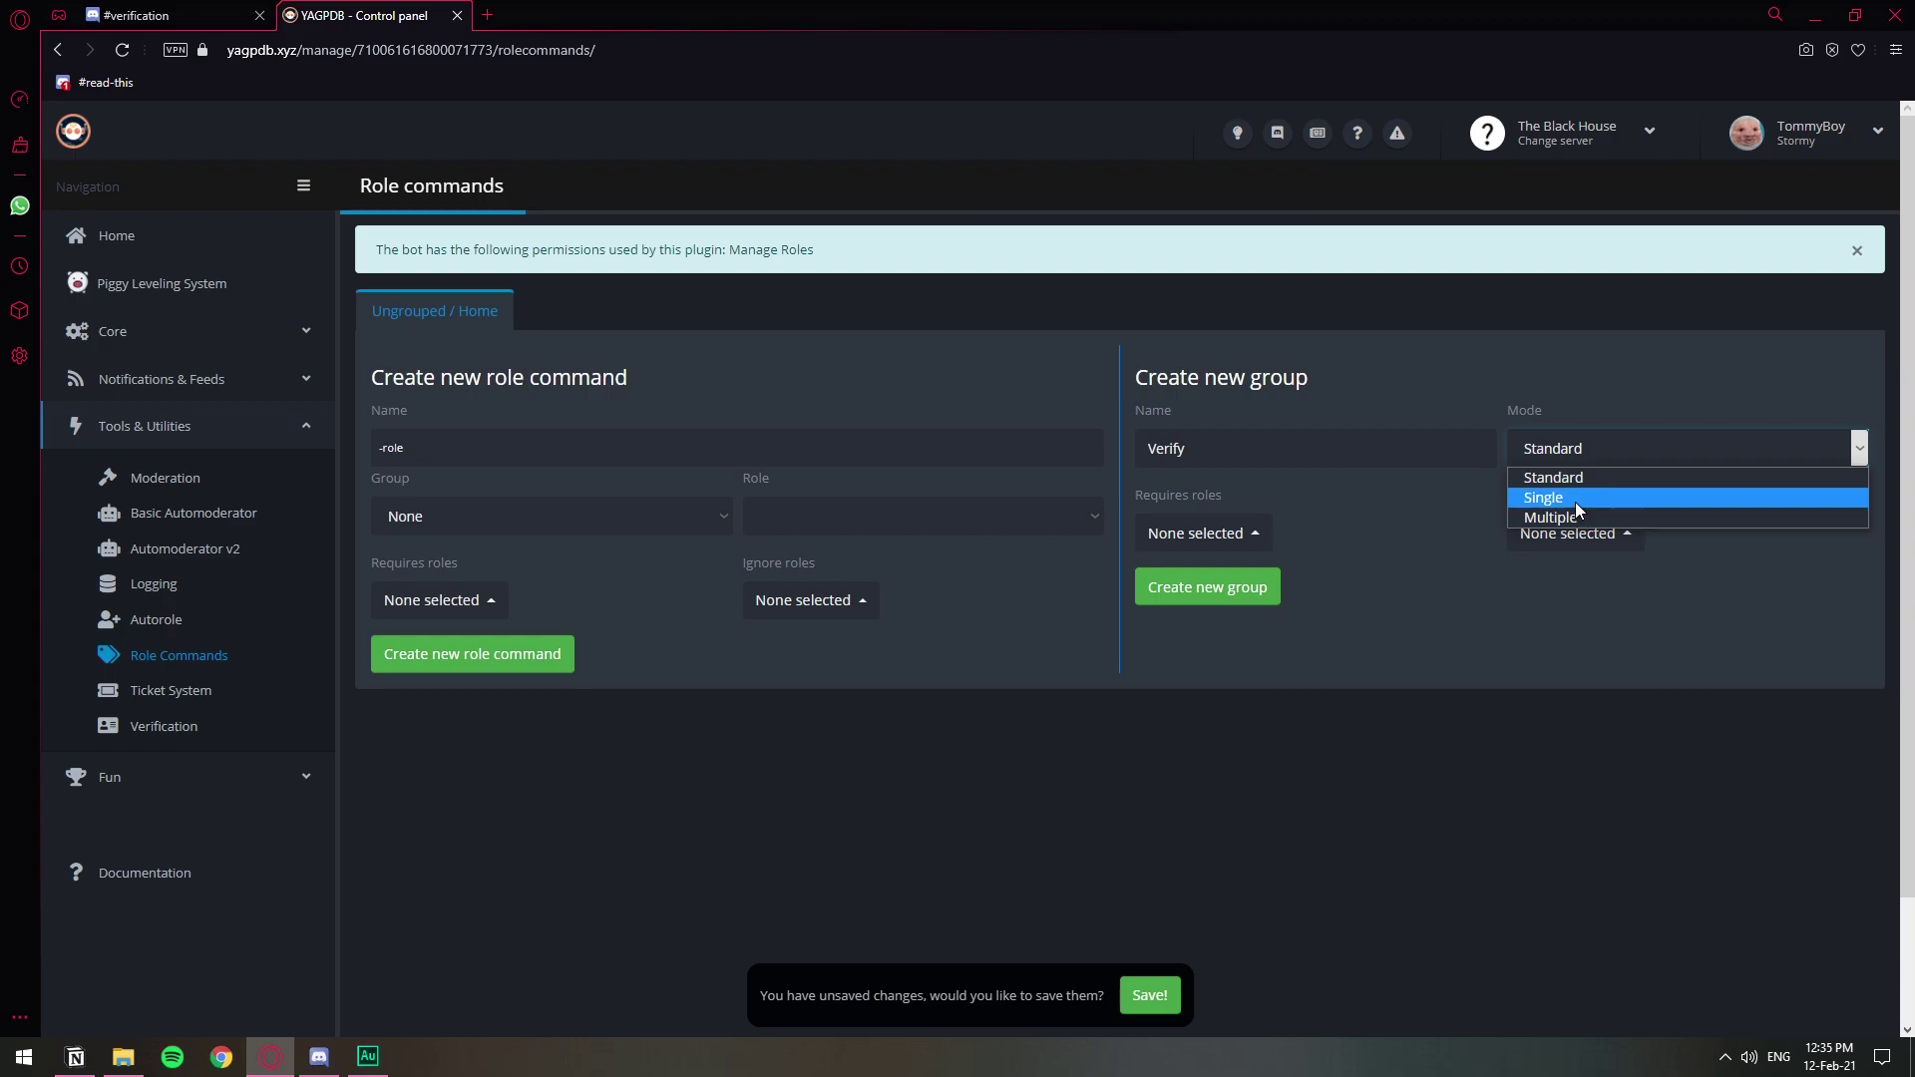
pyautogui.click(1576, 502)
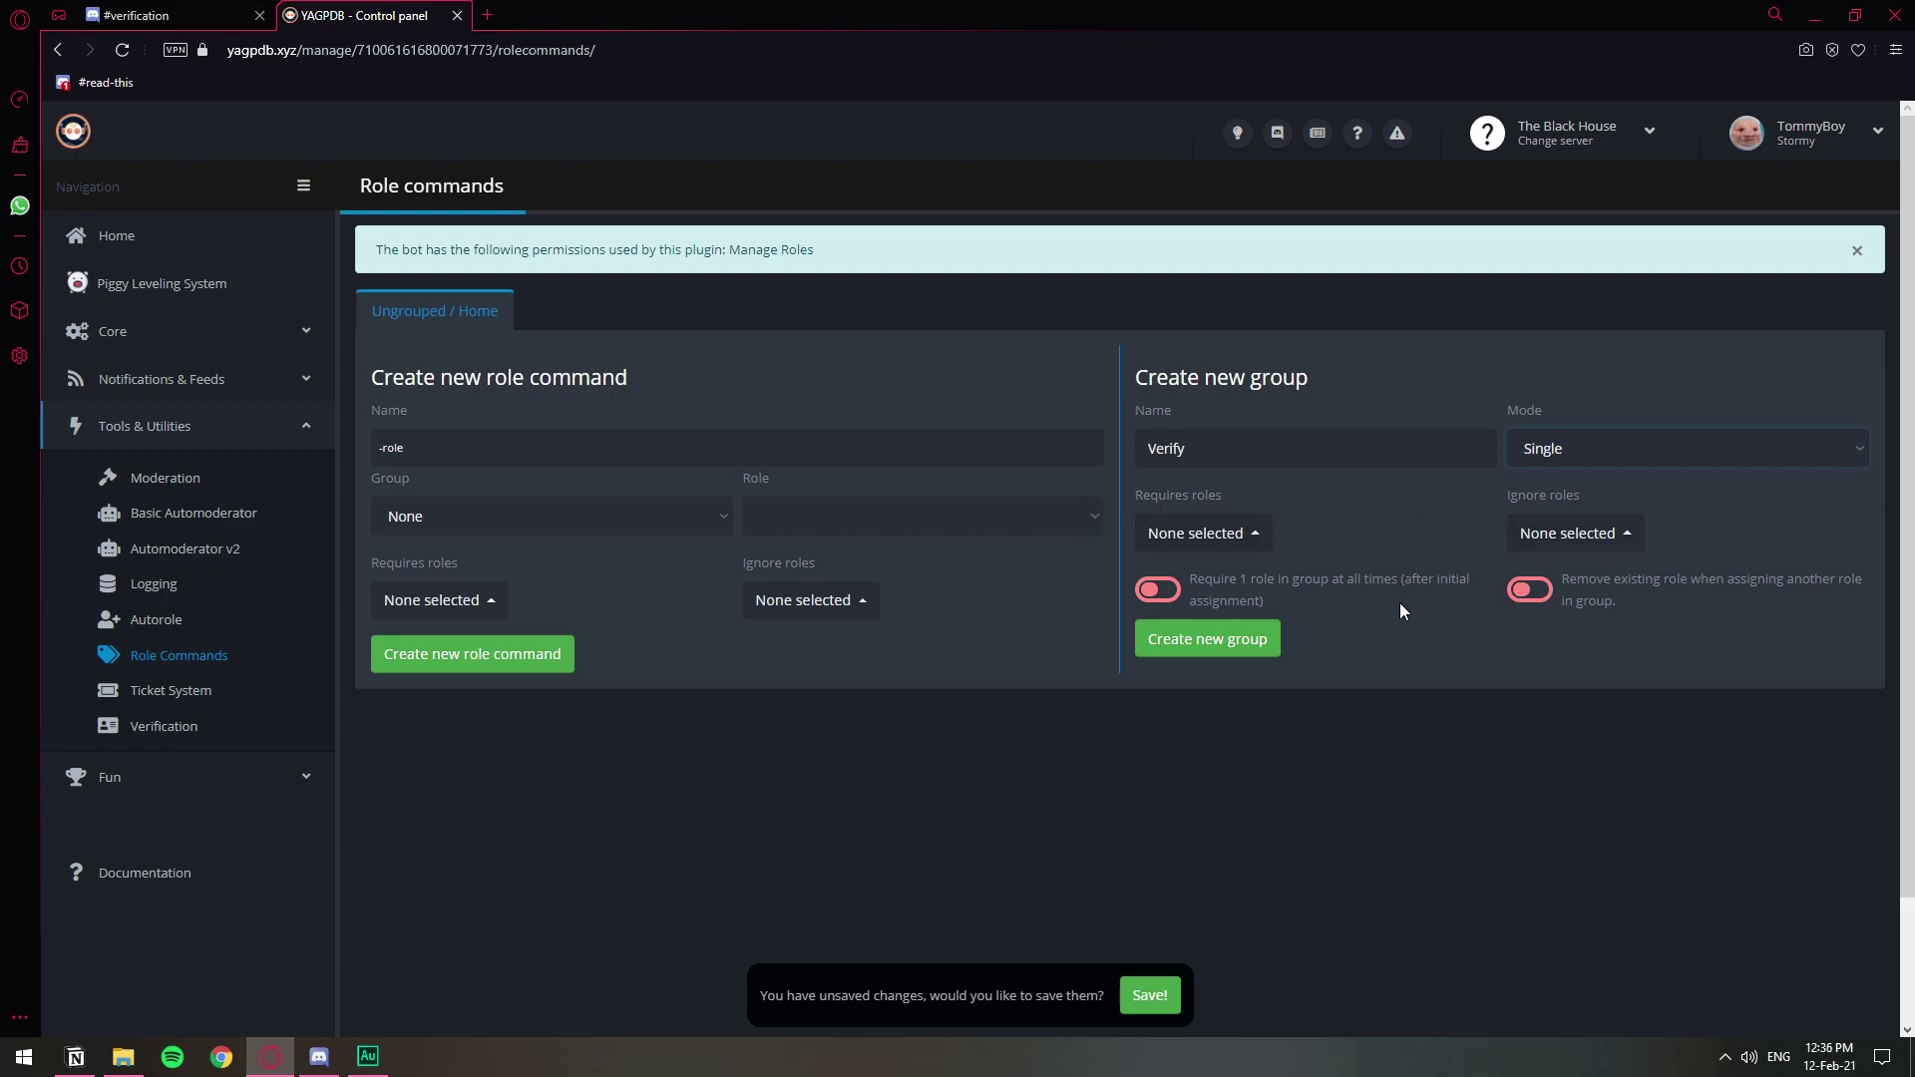
pyautogui.click(1249, 649)
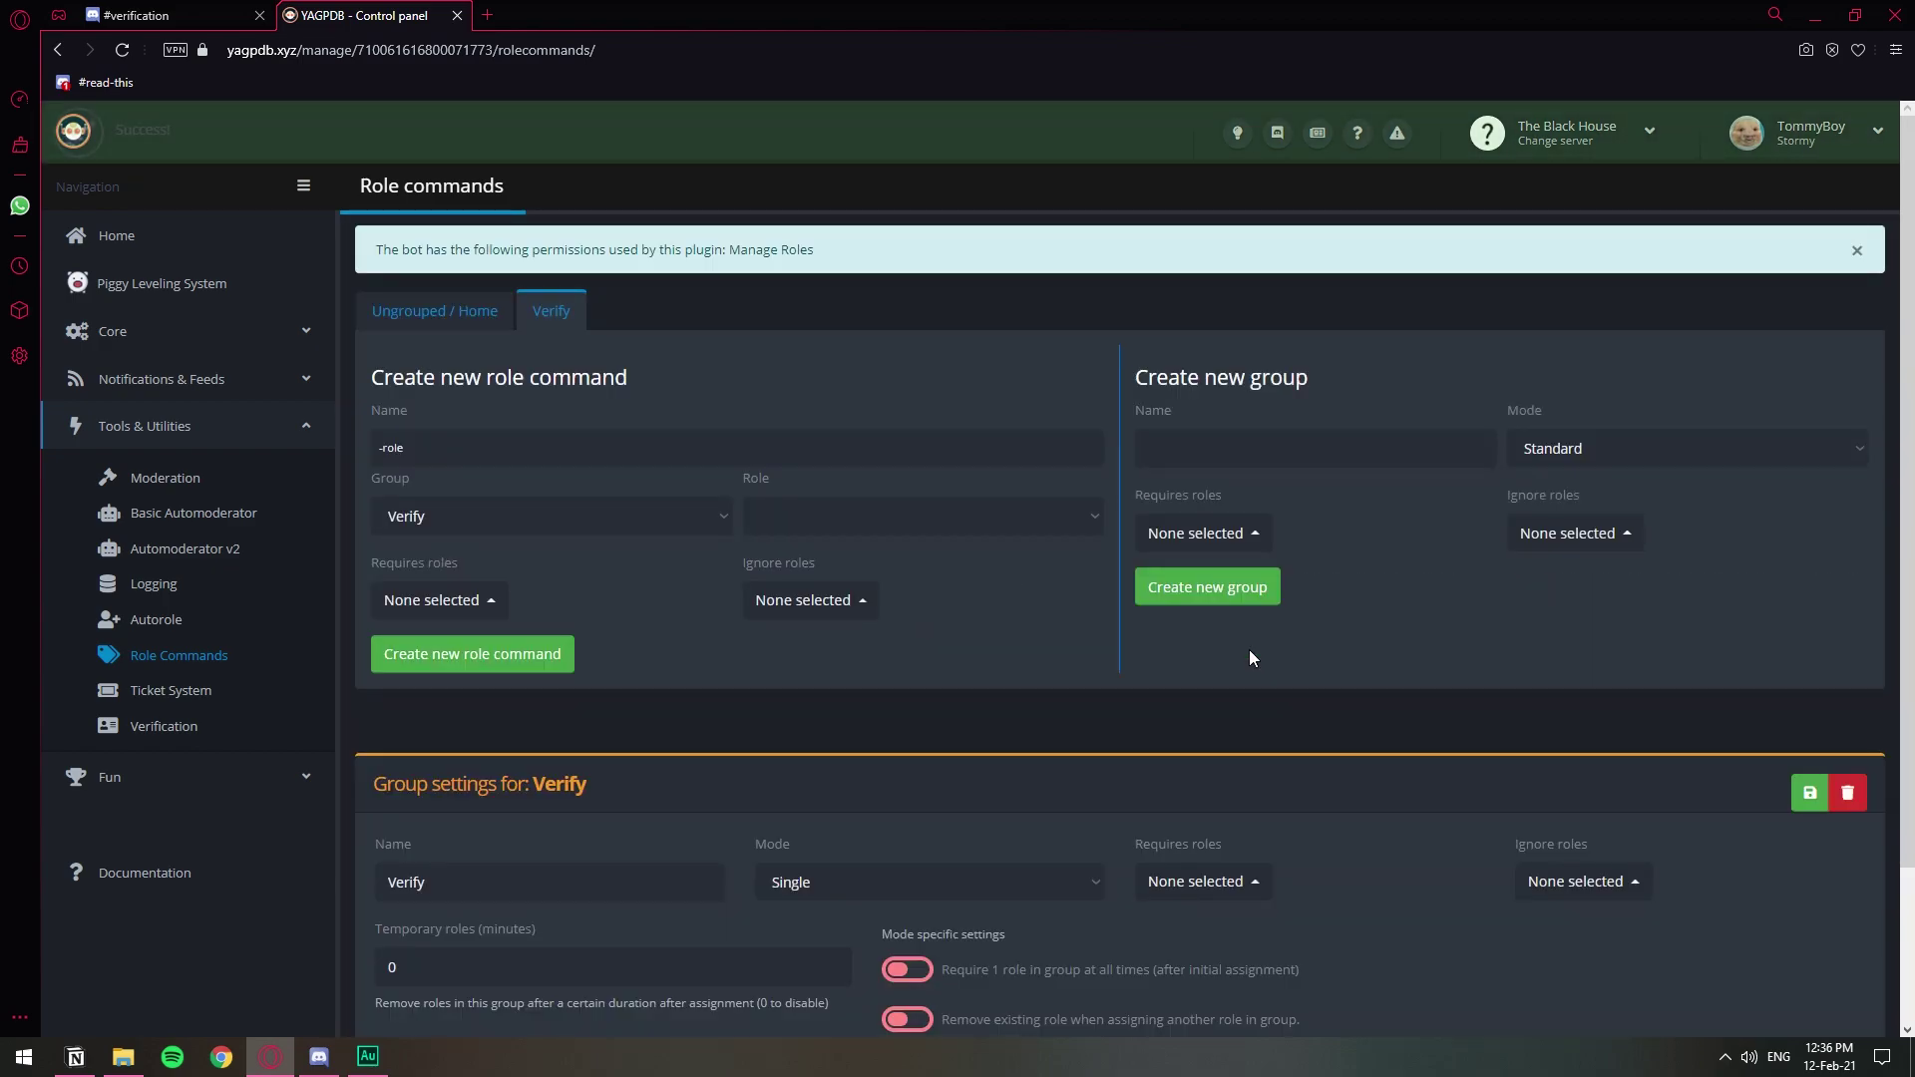
pyautogui.scroll(-2, 1242, 653)
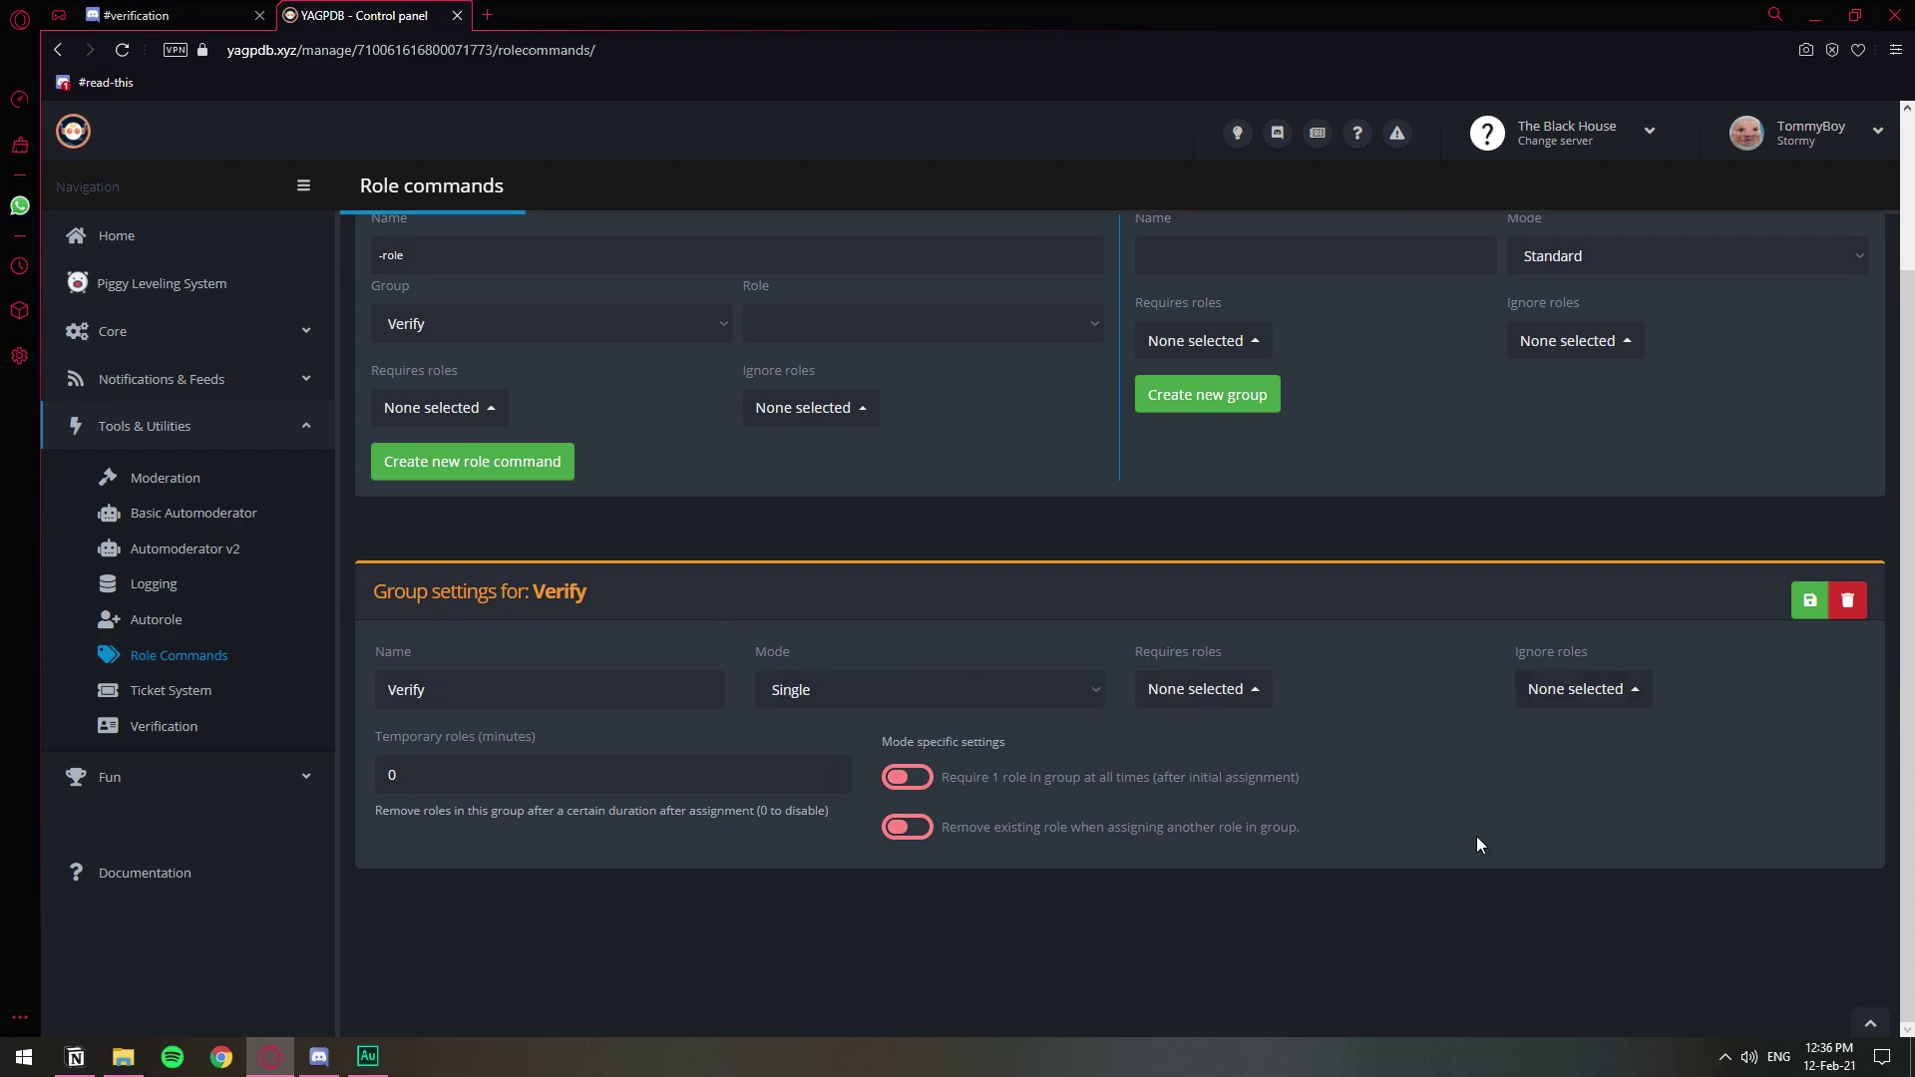
pyautogui.scroll(2, 1171, 800)
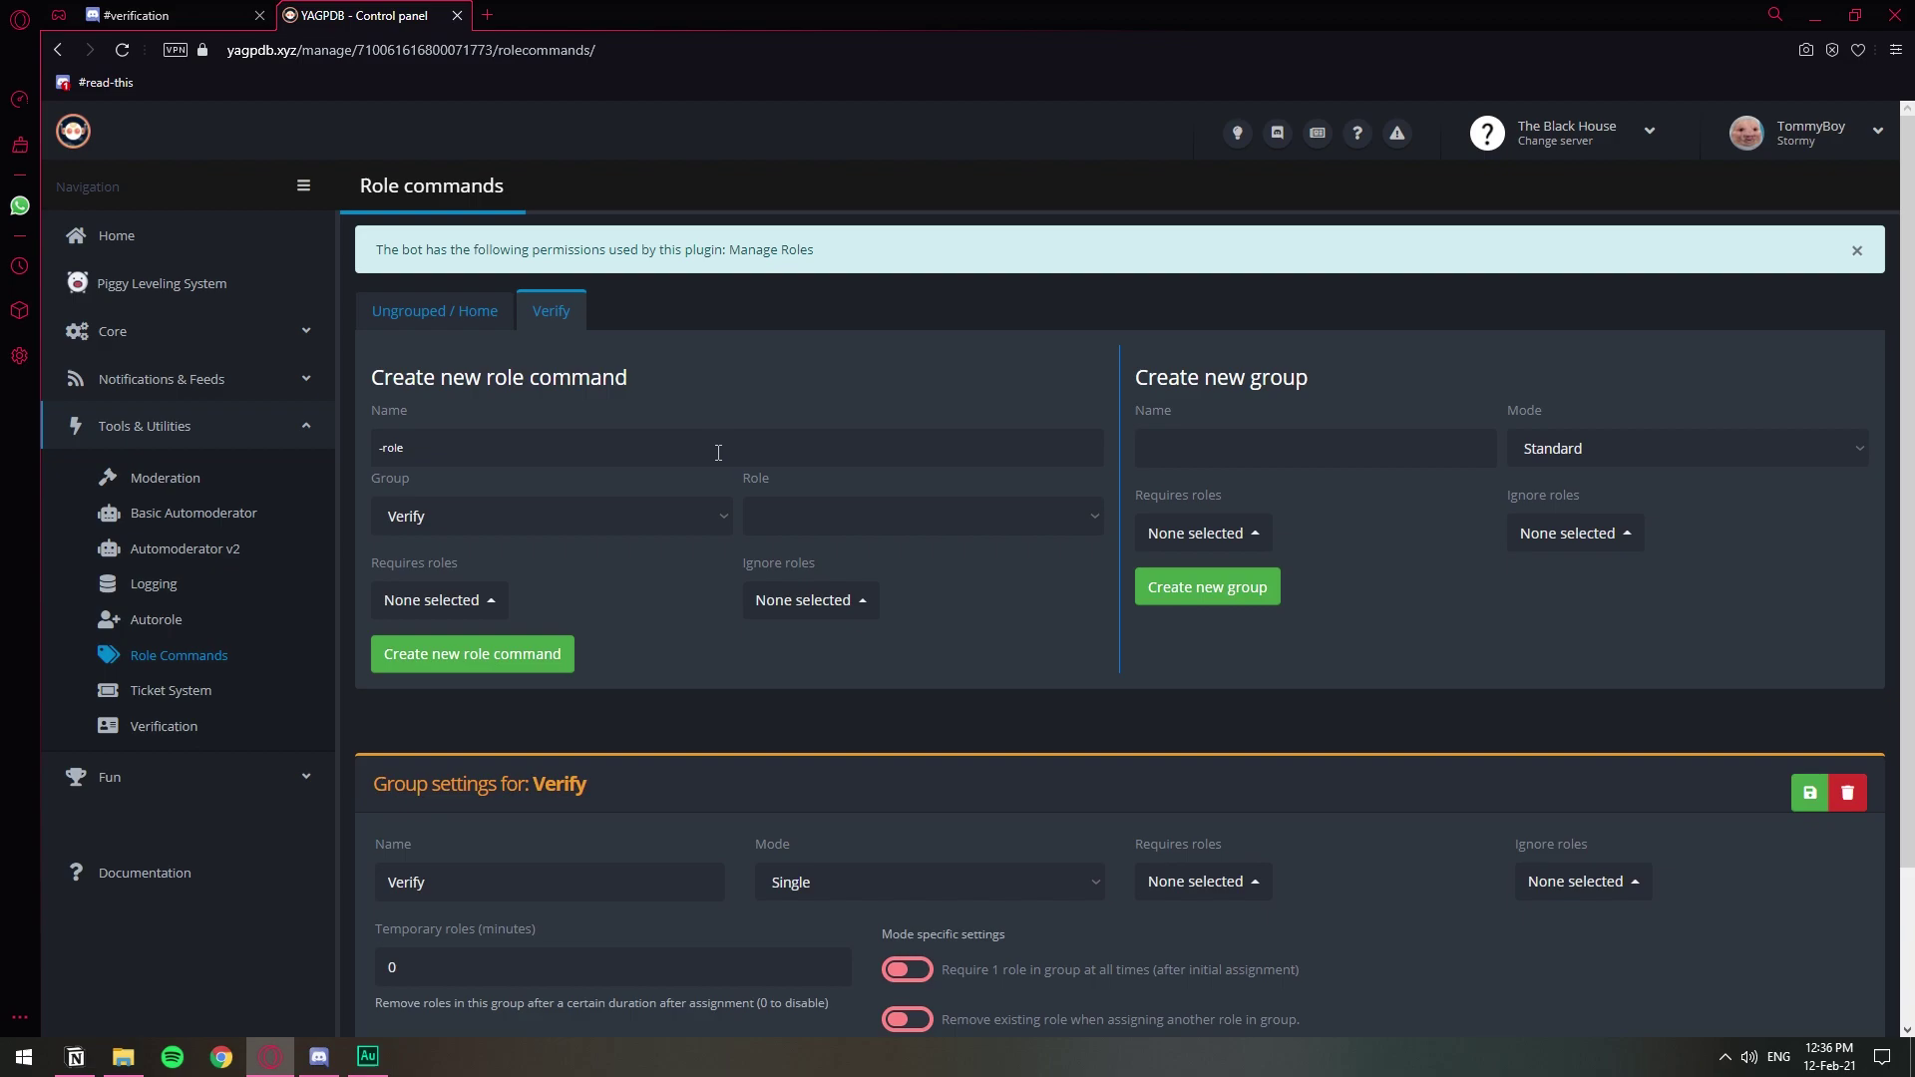
pyautogui.click(719, 452)
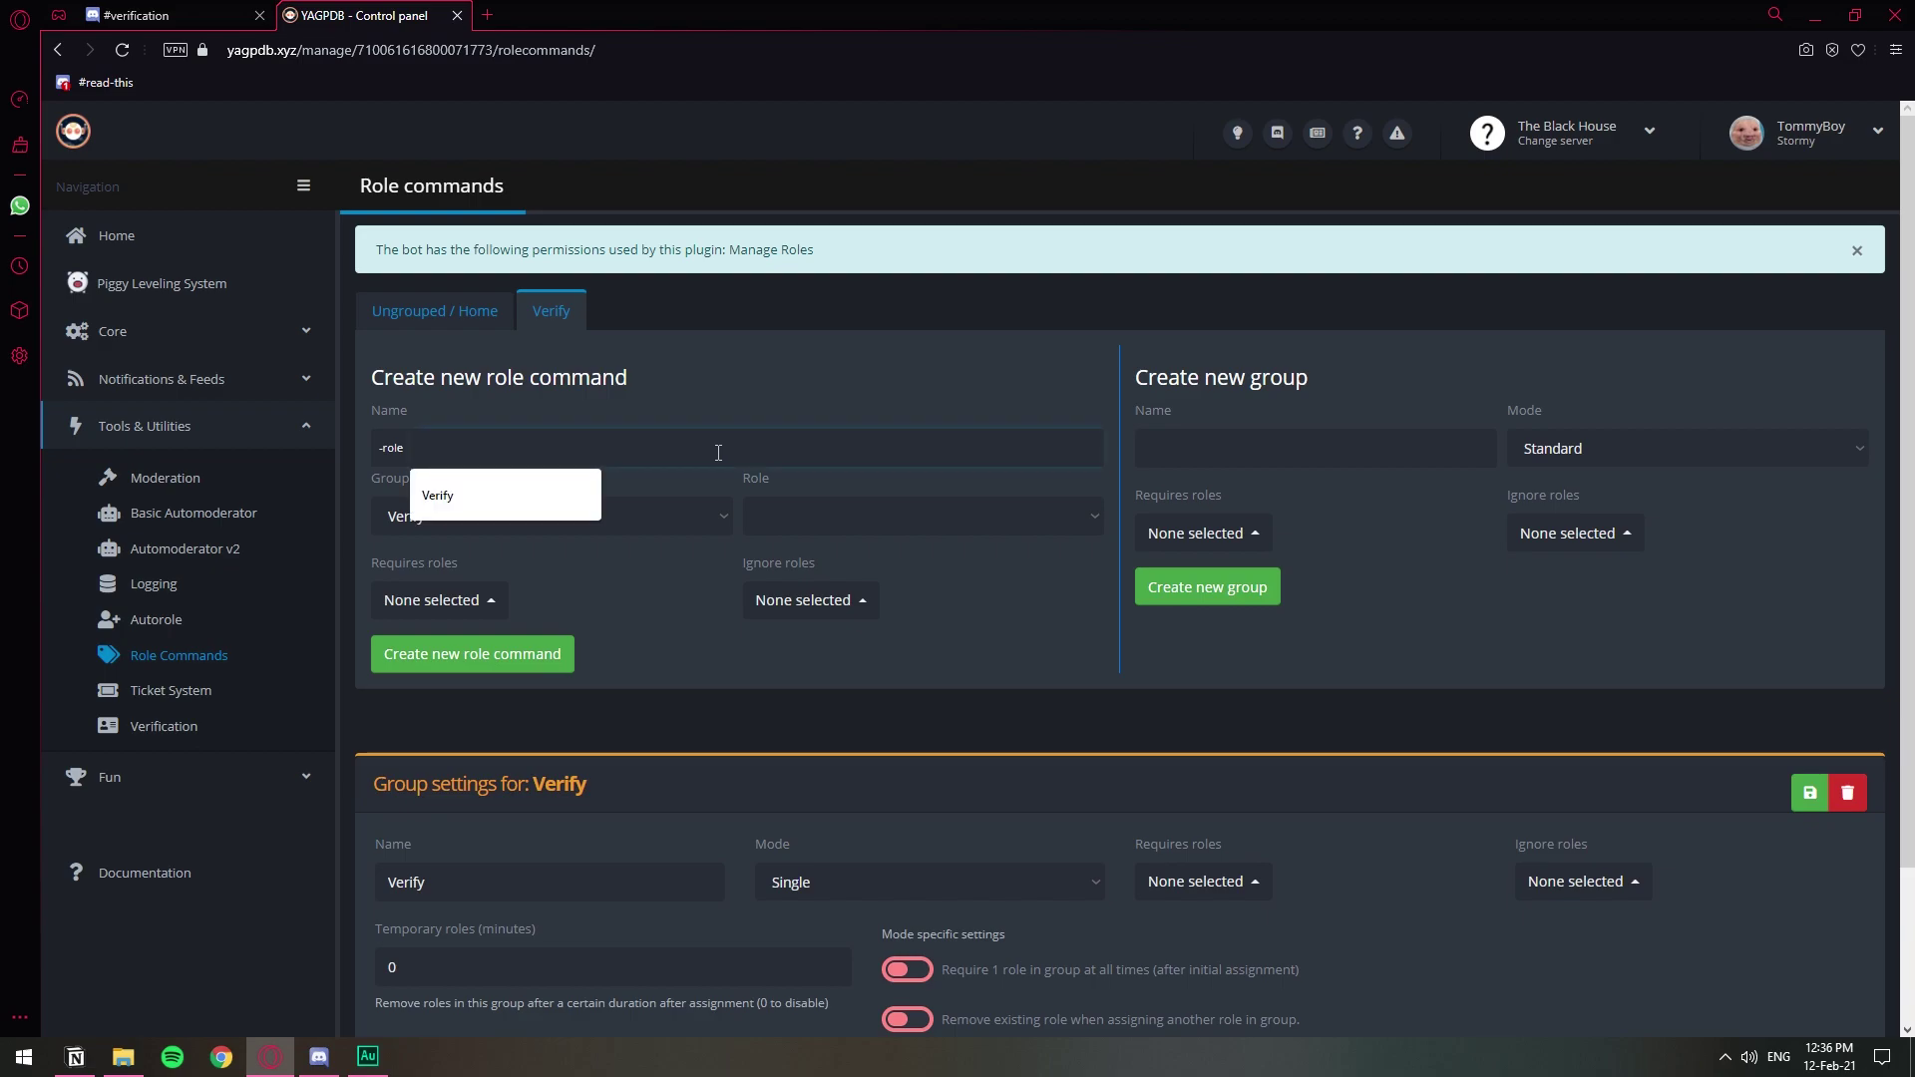
pyautogui.click(860, 519)
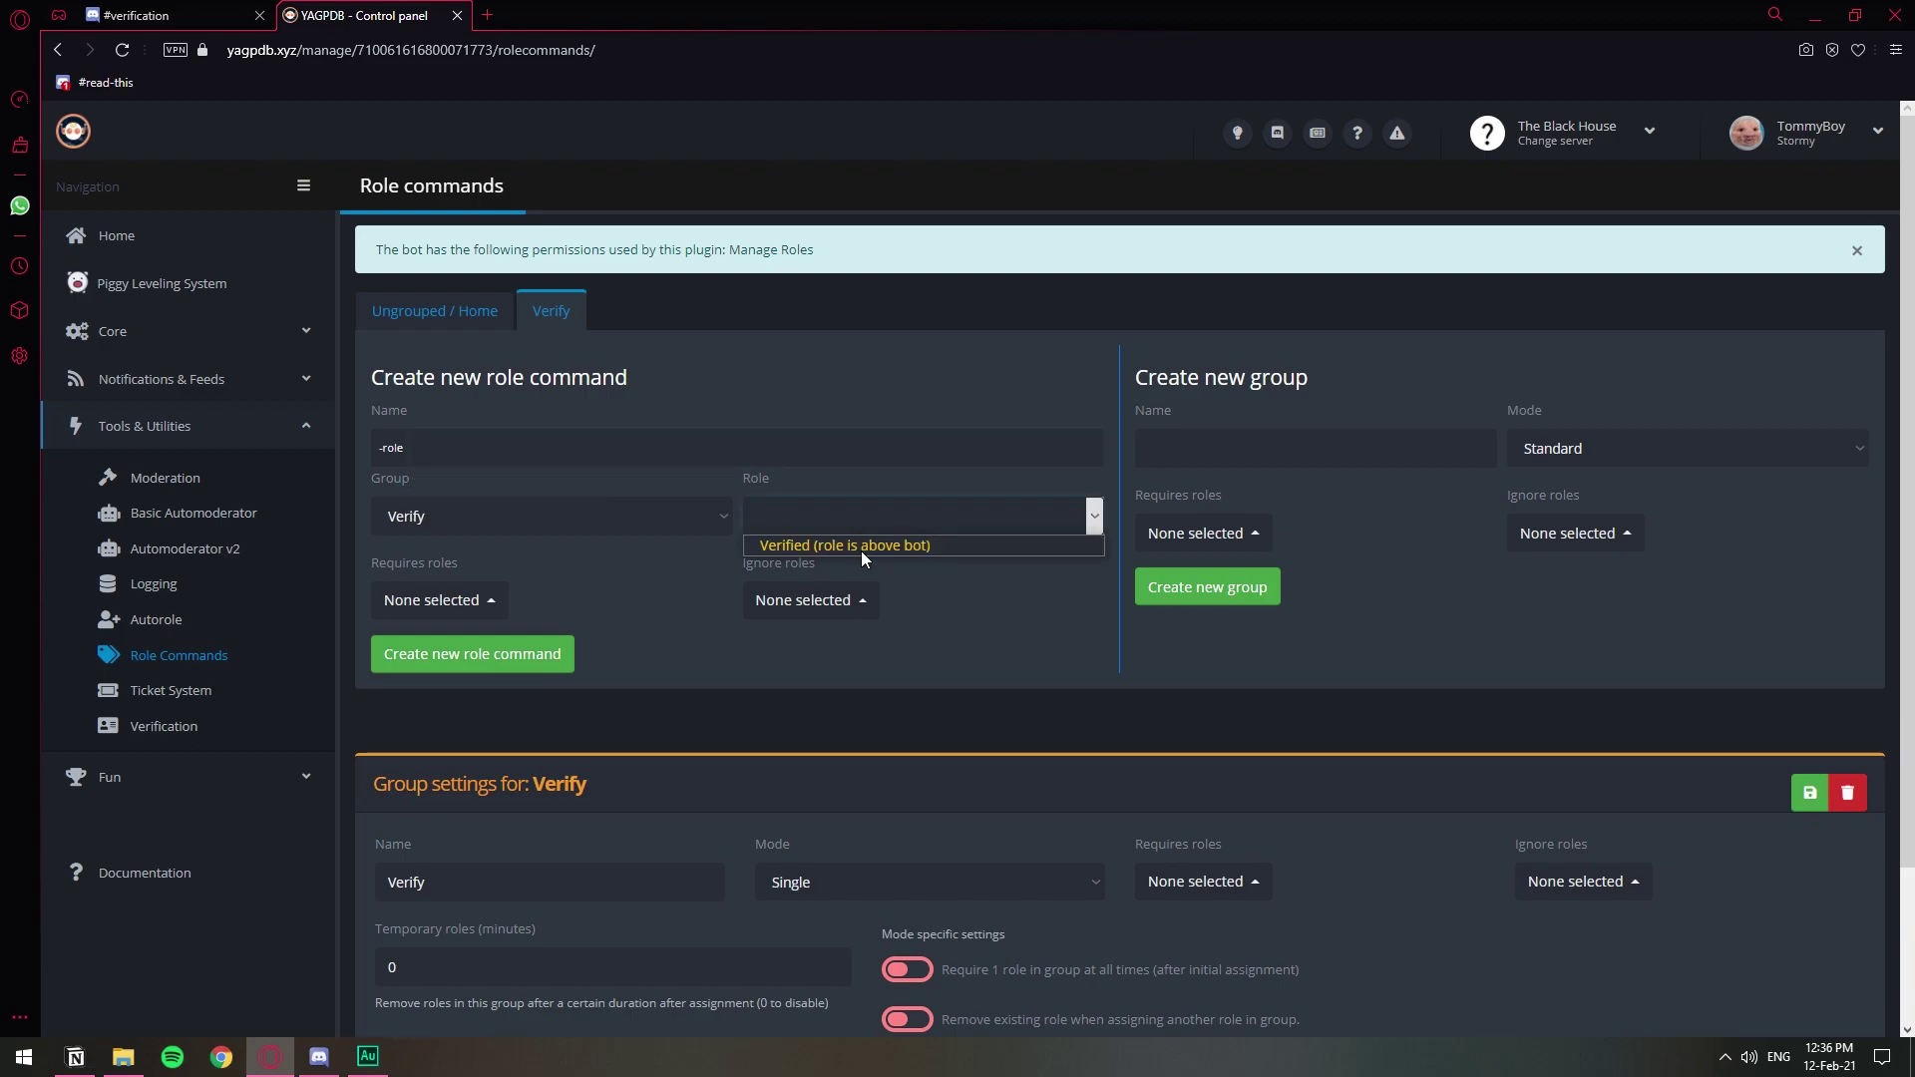
pyautogui.click(807, 446)
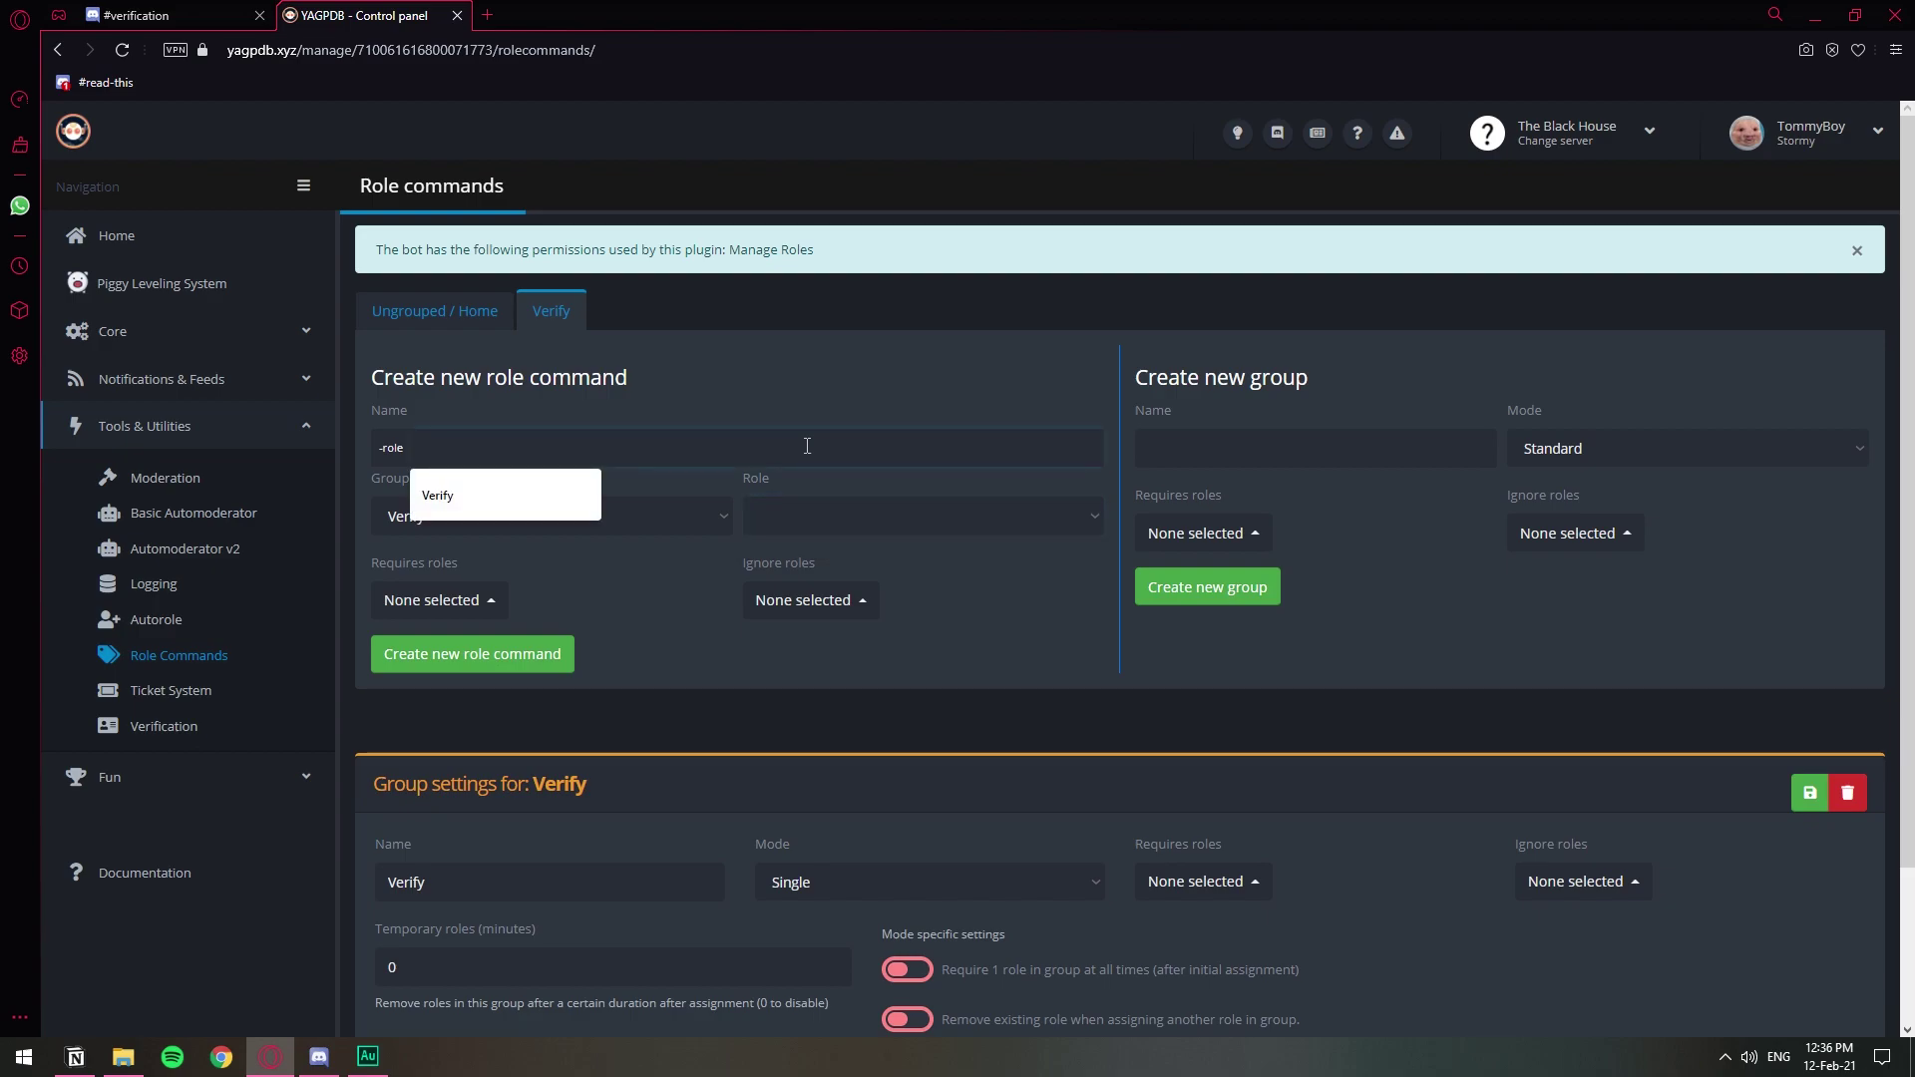
pyautogui.write('Verified')
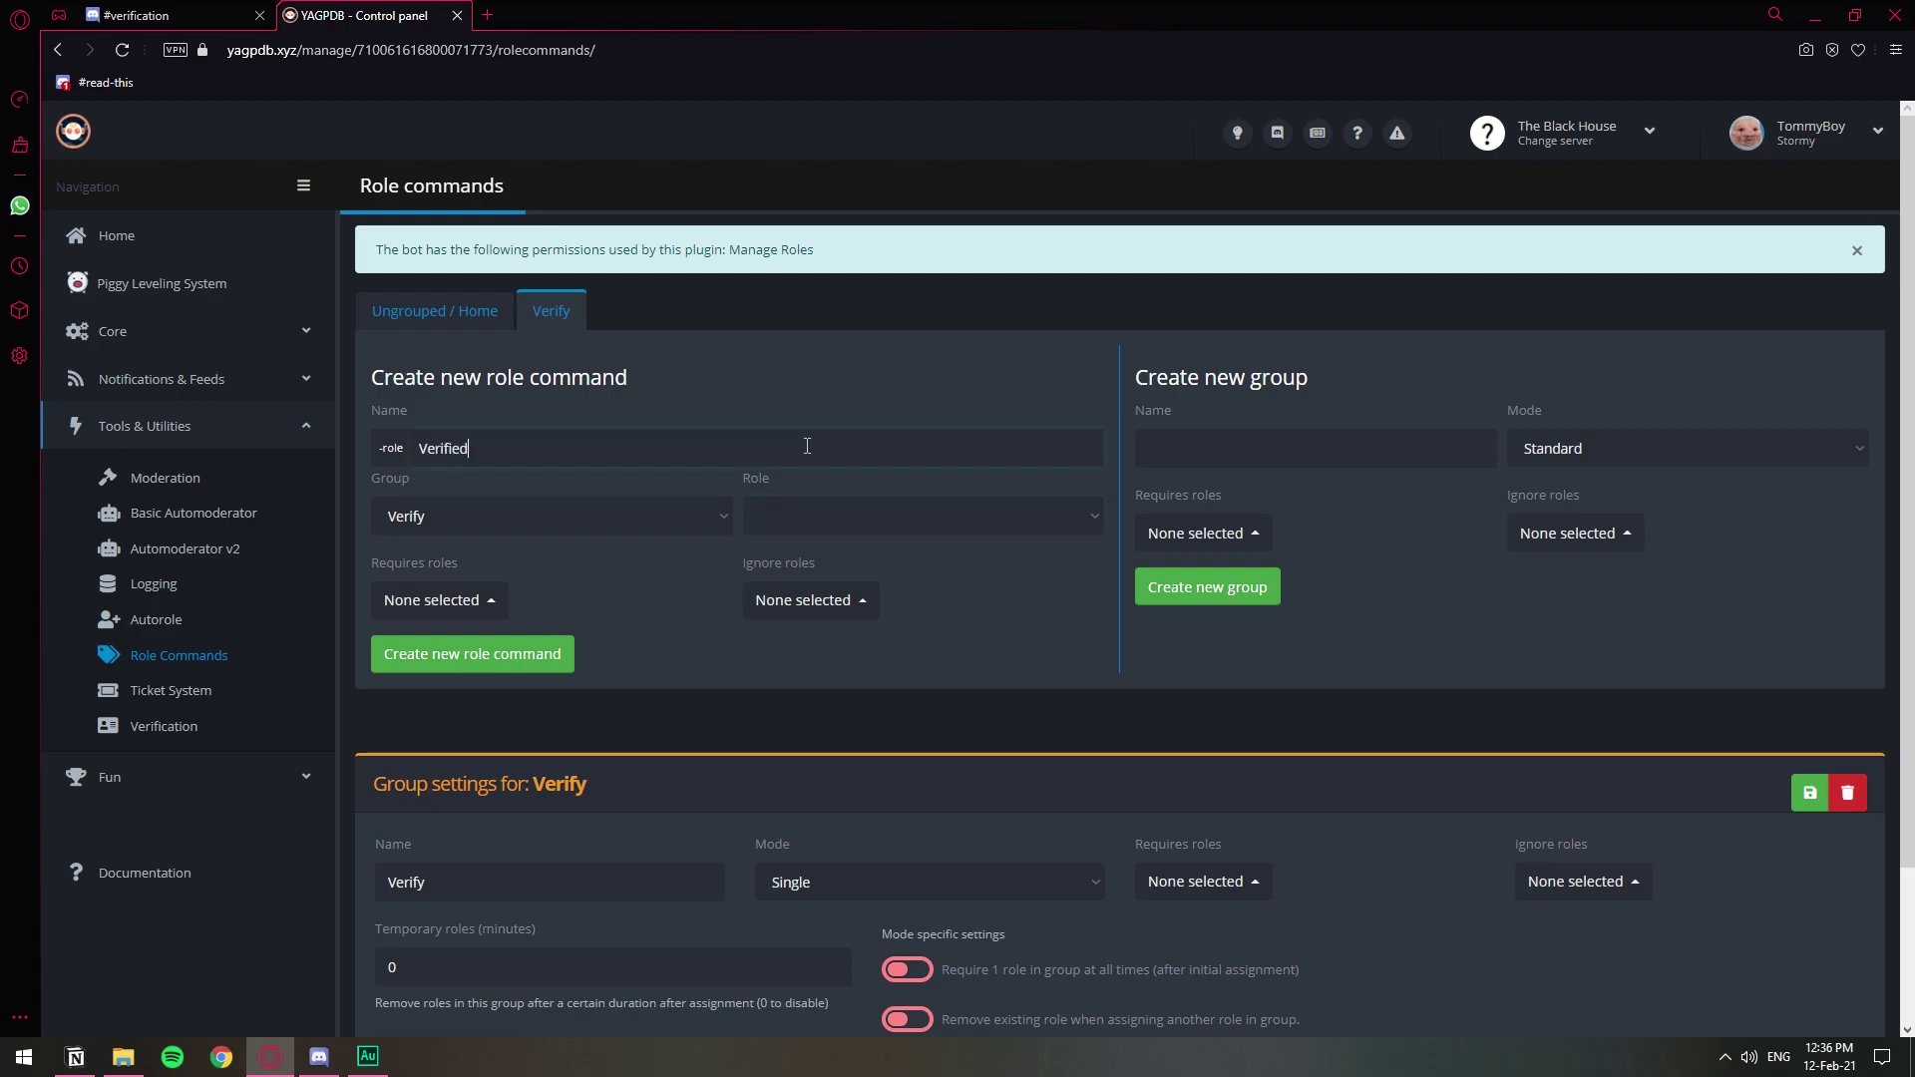
pyautogui.click(810, 514)
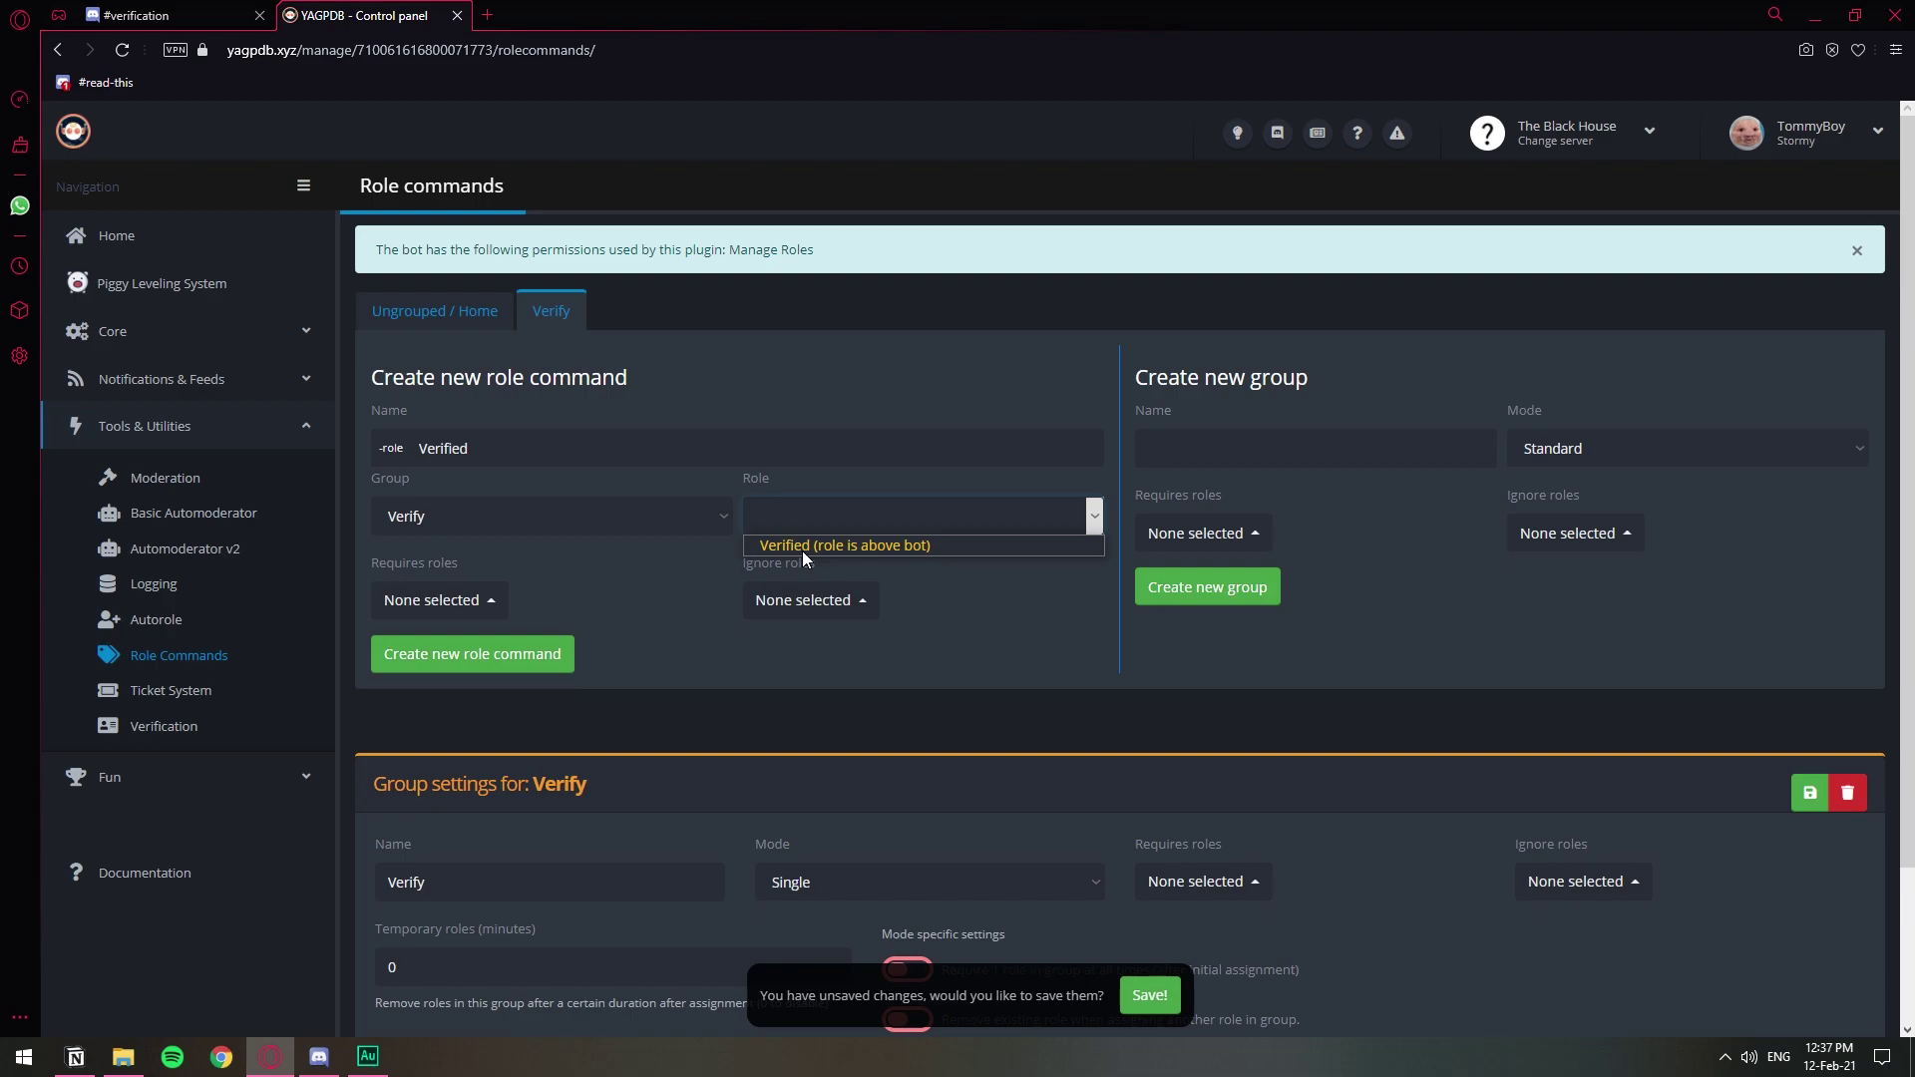
# Switch to Discord, move the YAGPDB.xyz role above the Verified role in the server's roles, and save the changes
pyautogui.click(197, 14)
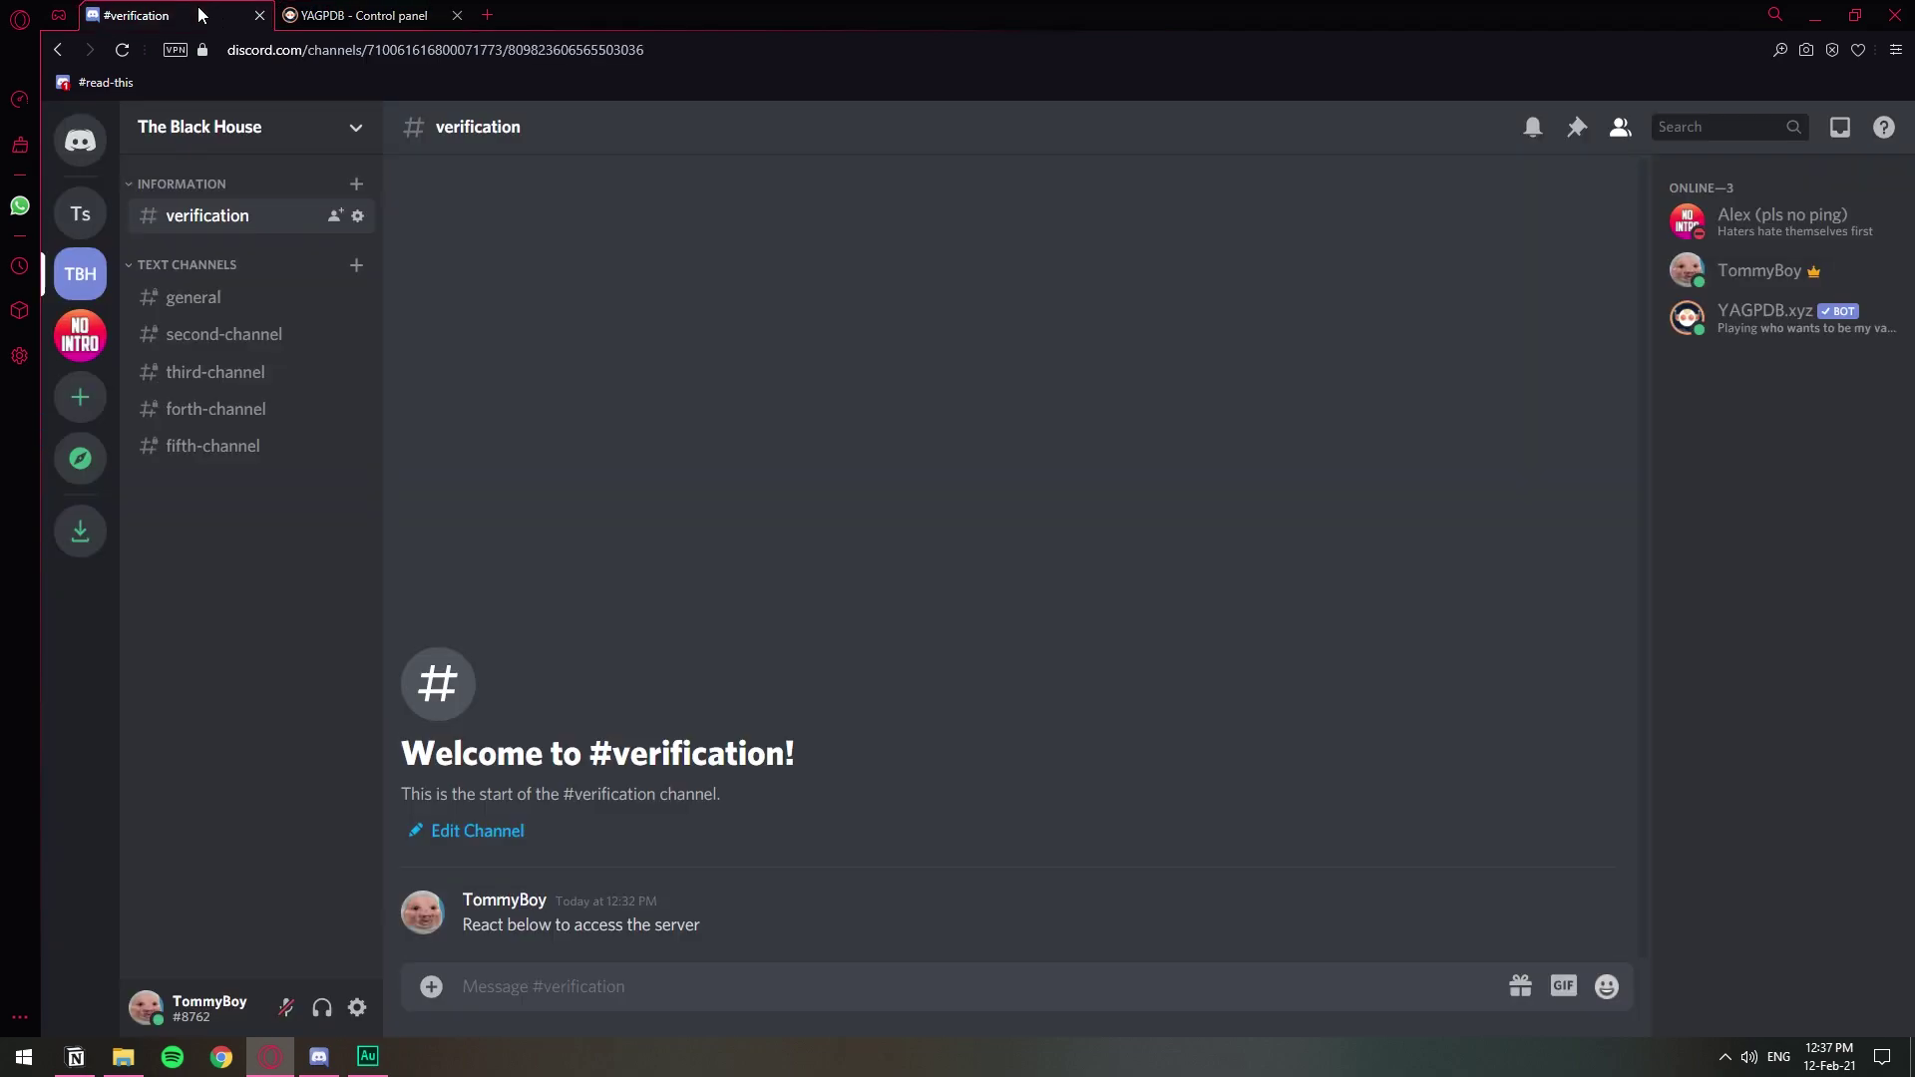
pyautogui.click(351, 129)
pyautogui.press('Escape')
pyautogui.click(463, 245)
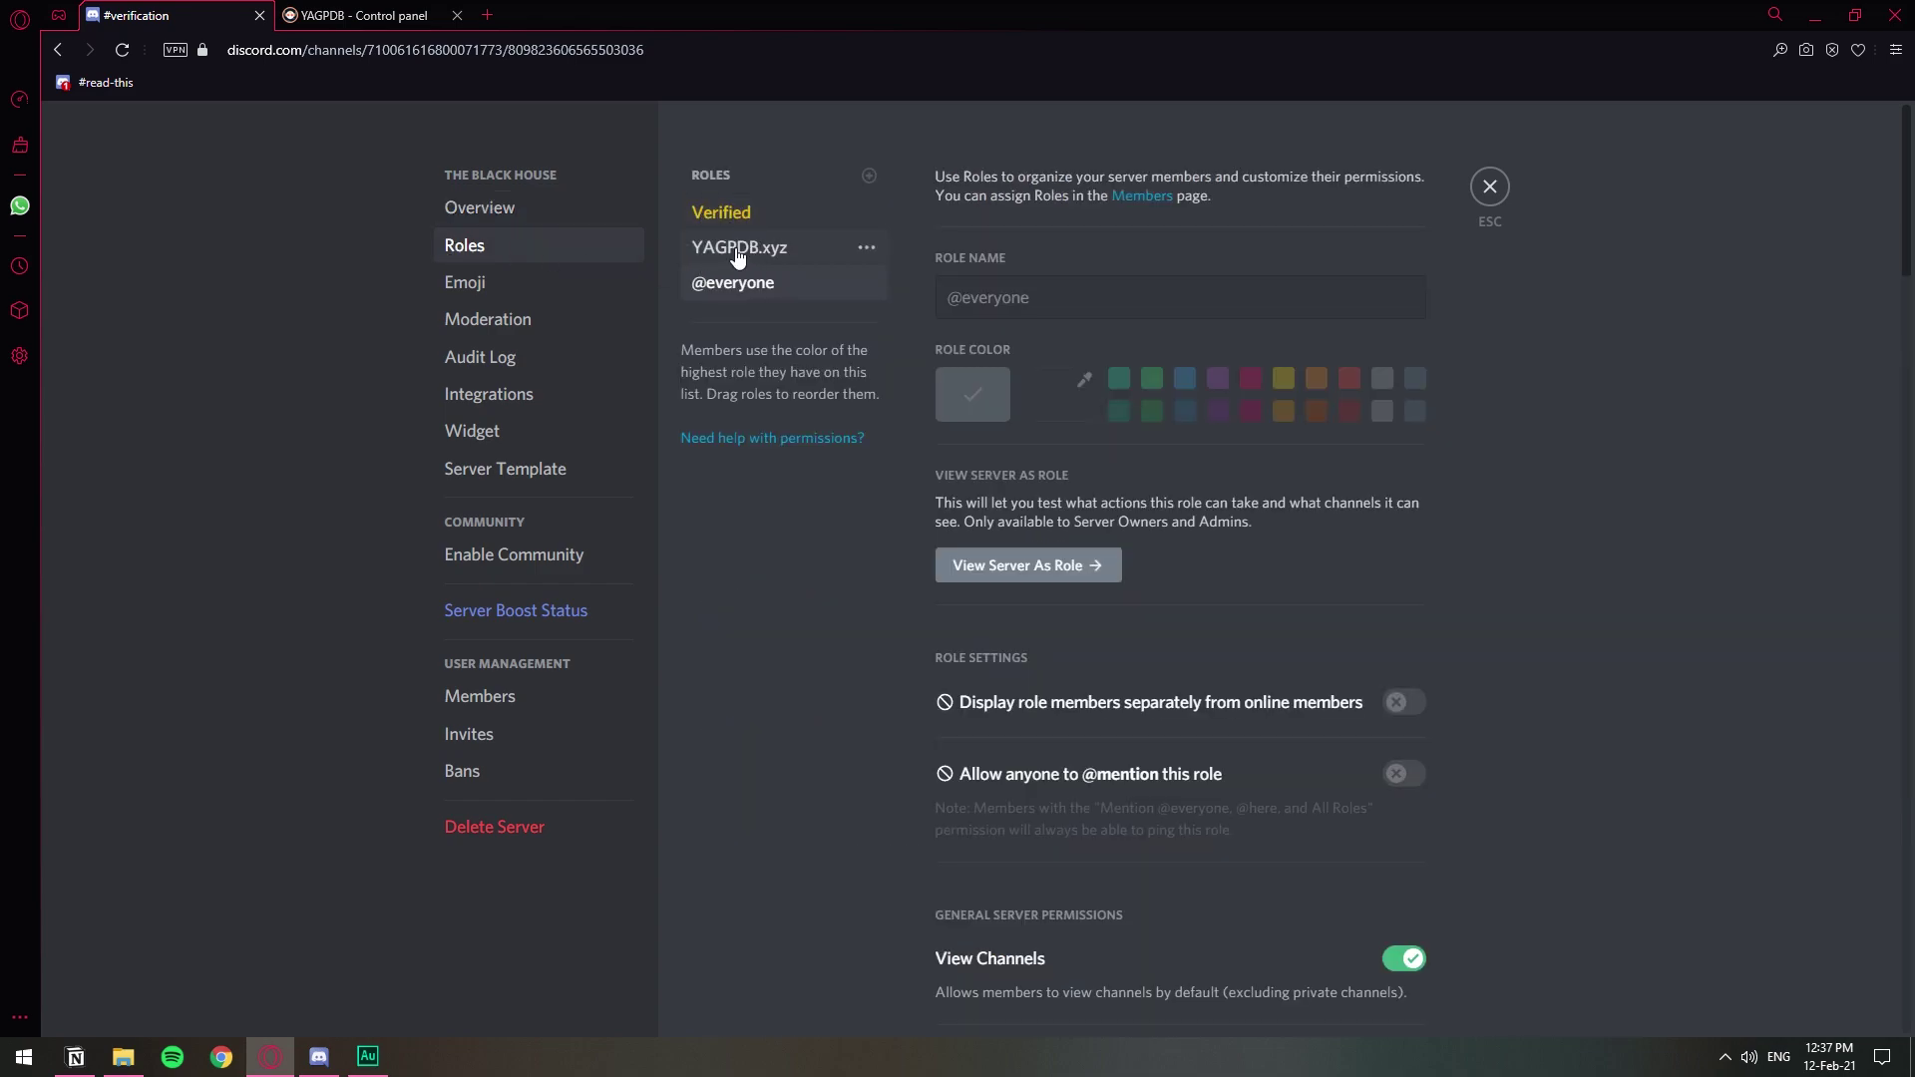
pyautogui.moveTo(738, 257); pyautogui.dragTo(740, 214)
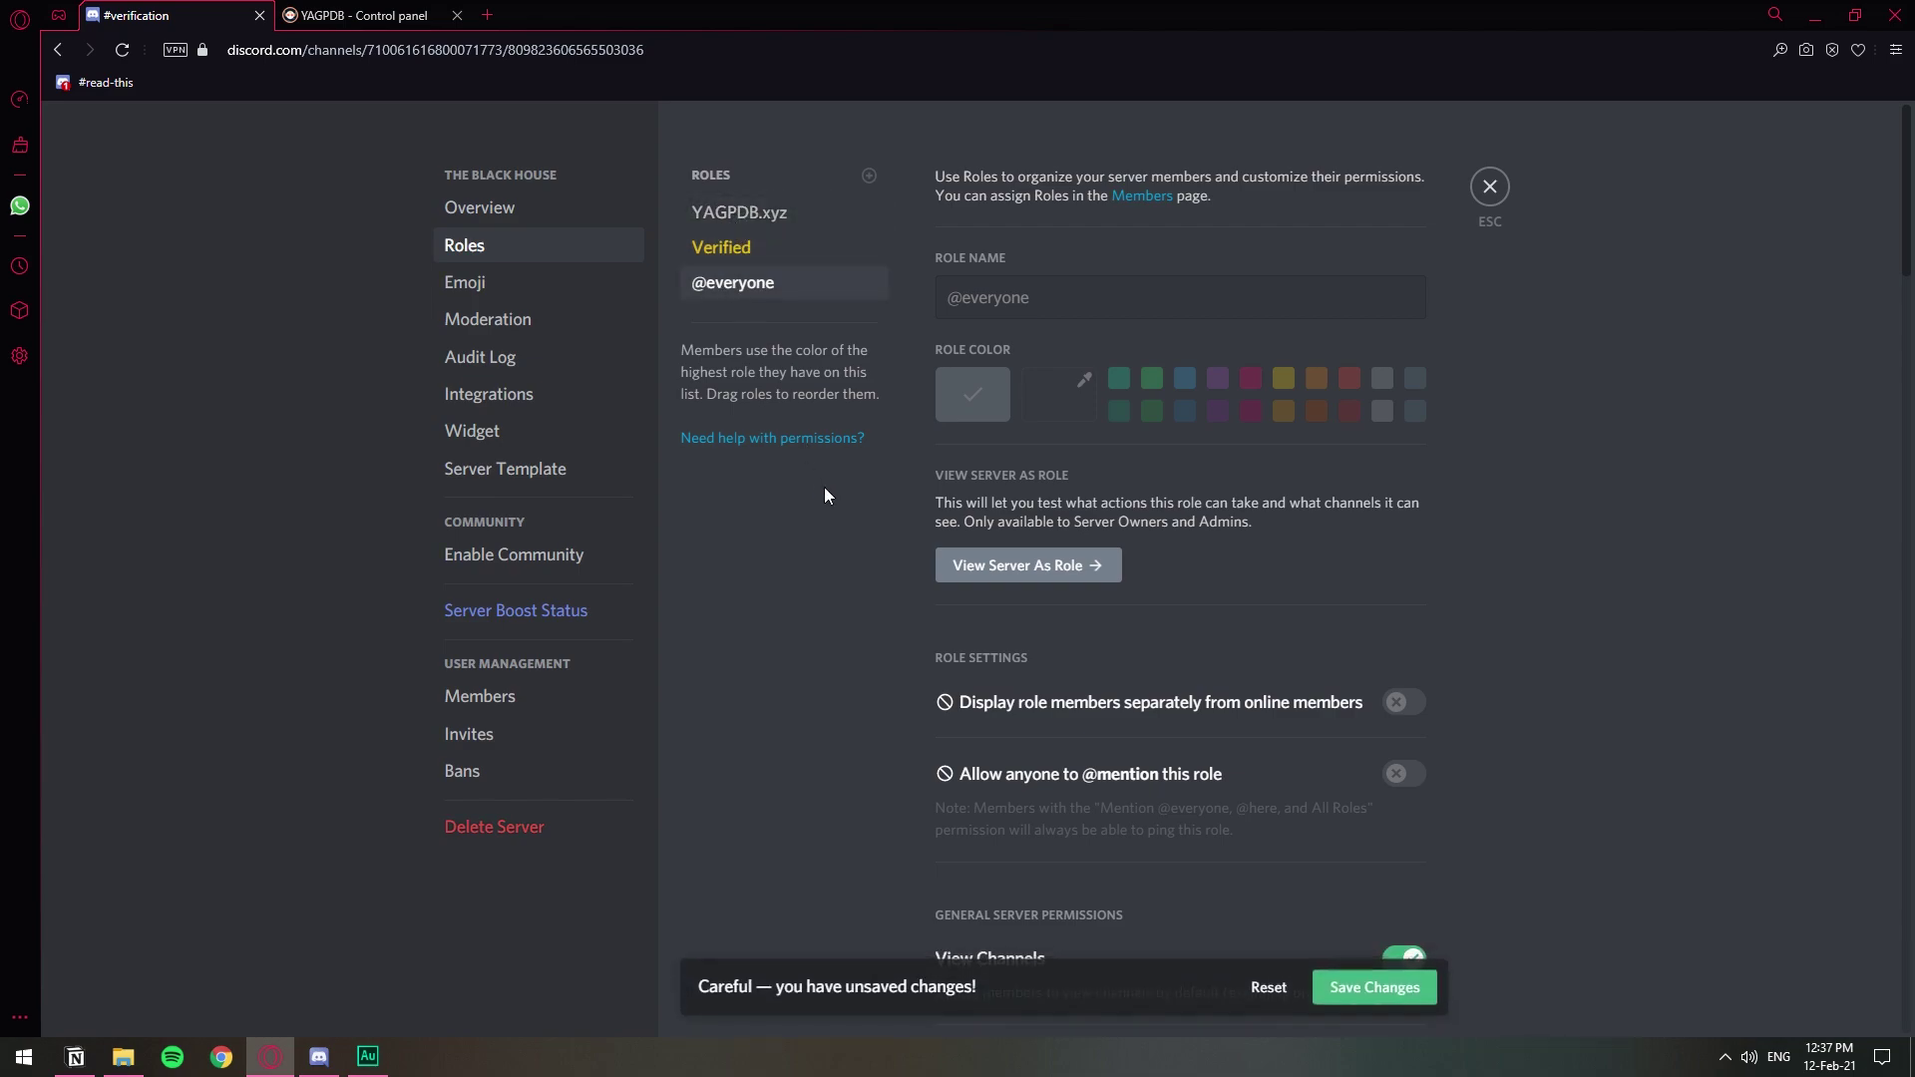
pyautogui.click(1362, 993)
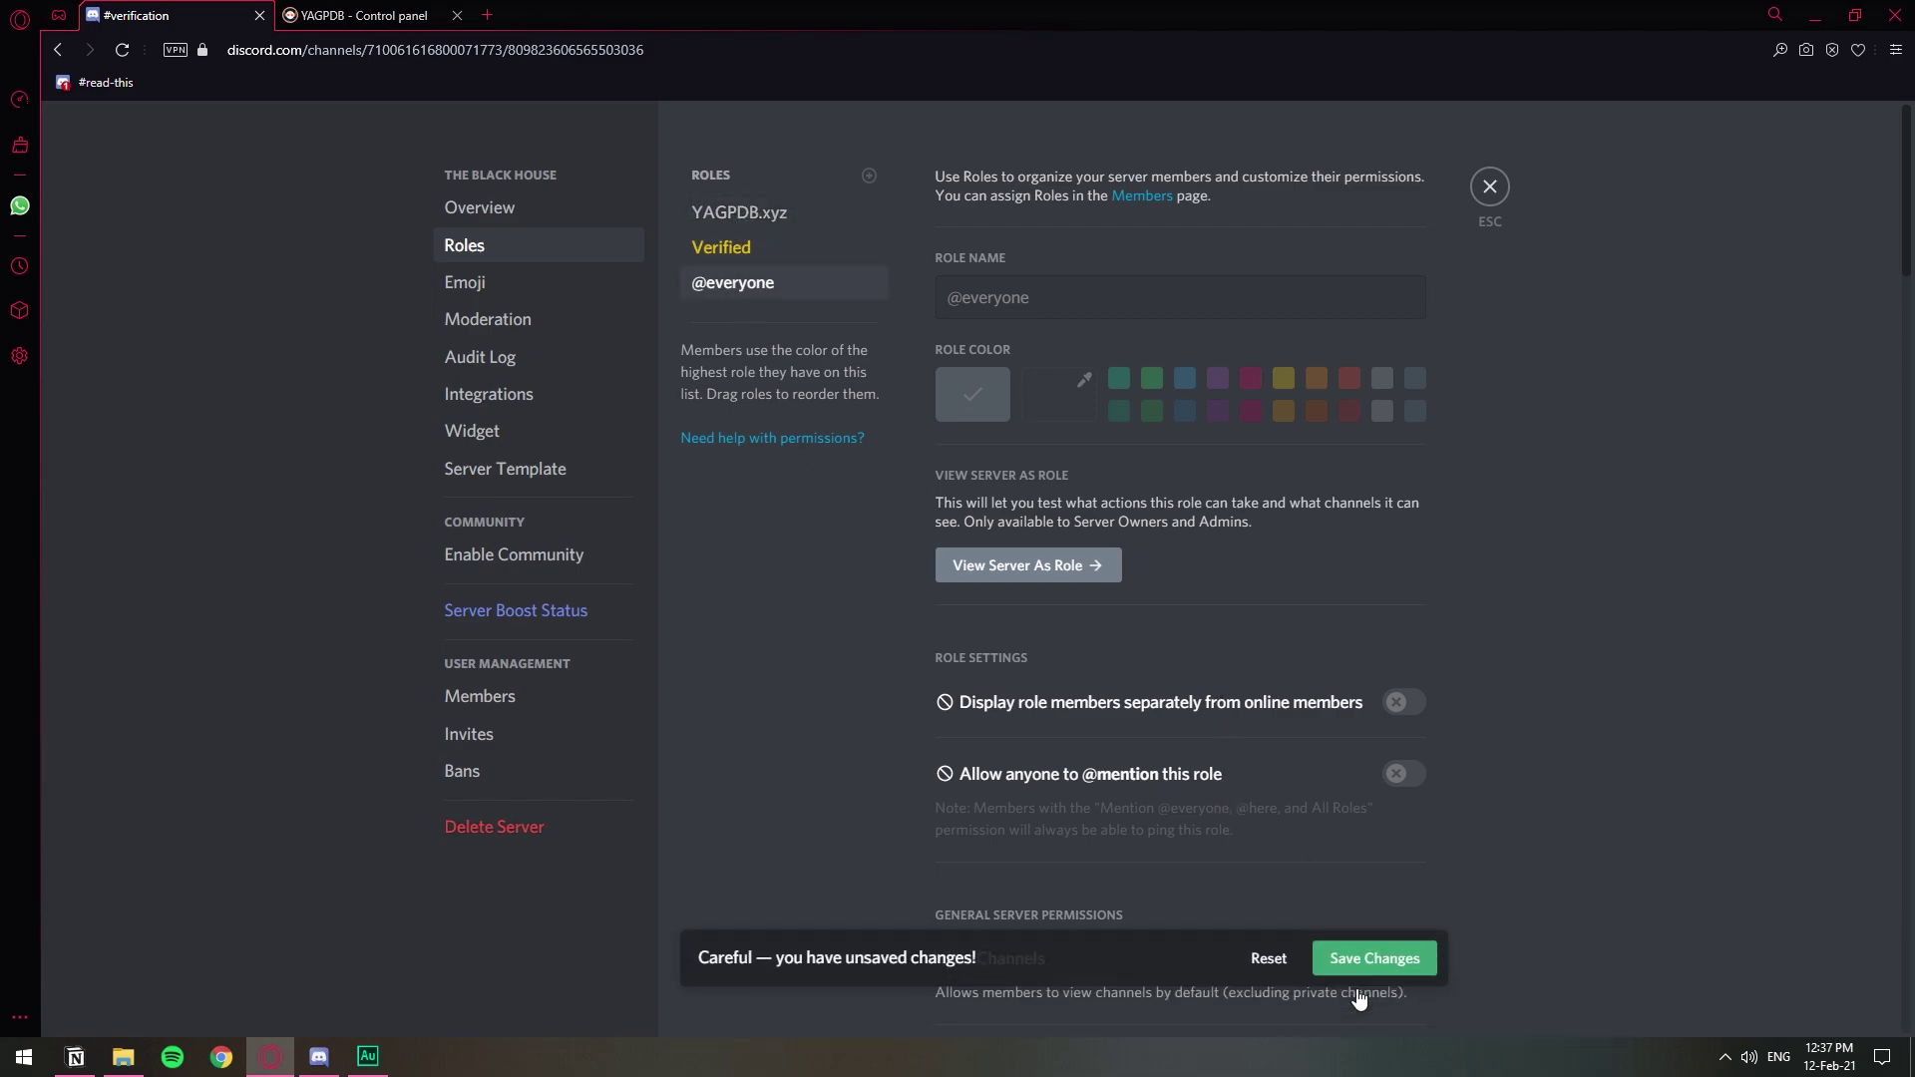
pyautogui.click(1487, 188)
# Return to the YAGPDB control panel, reload the role commands page, and open the Verify group
pyautogui.click(361, 15)
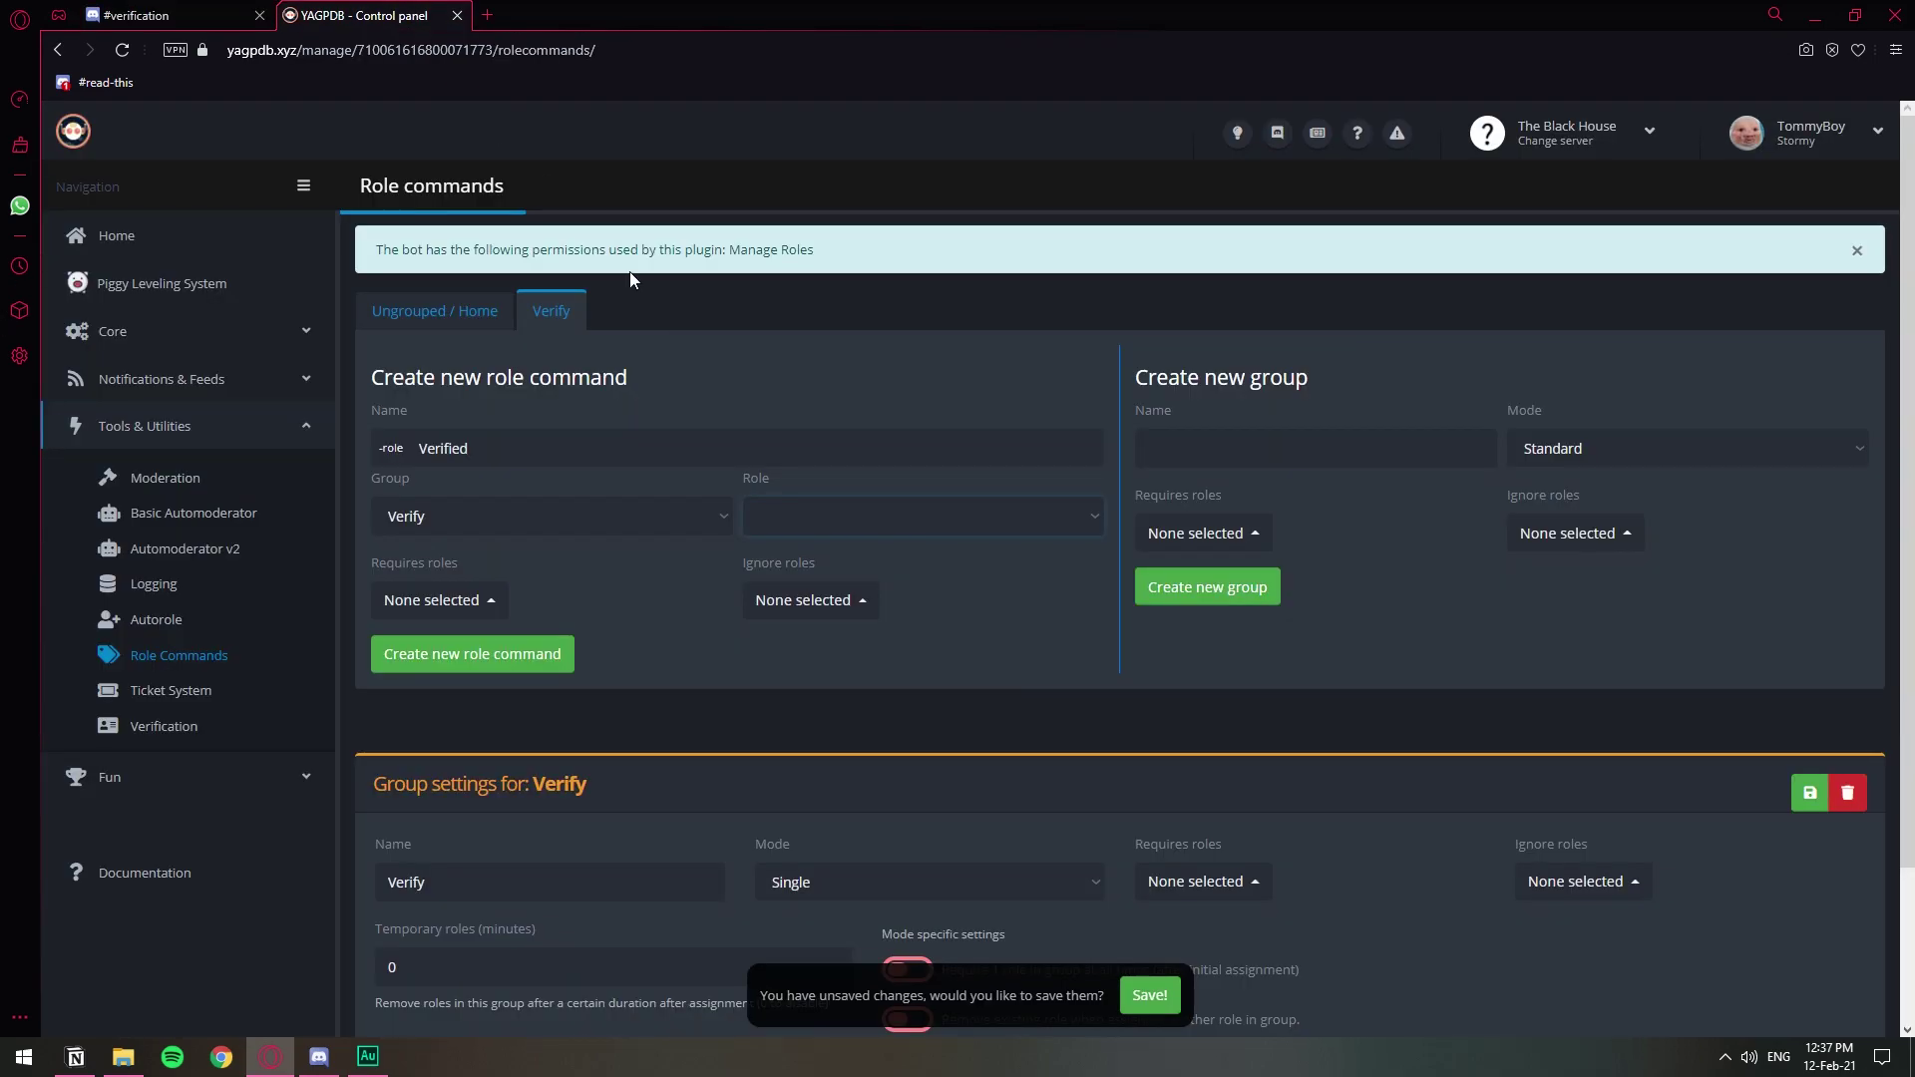
pyautogui.press('F5')
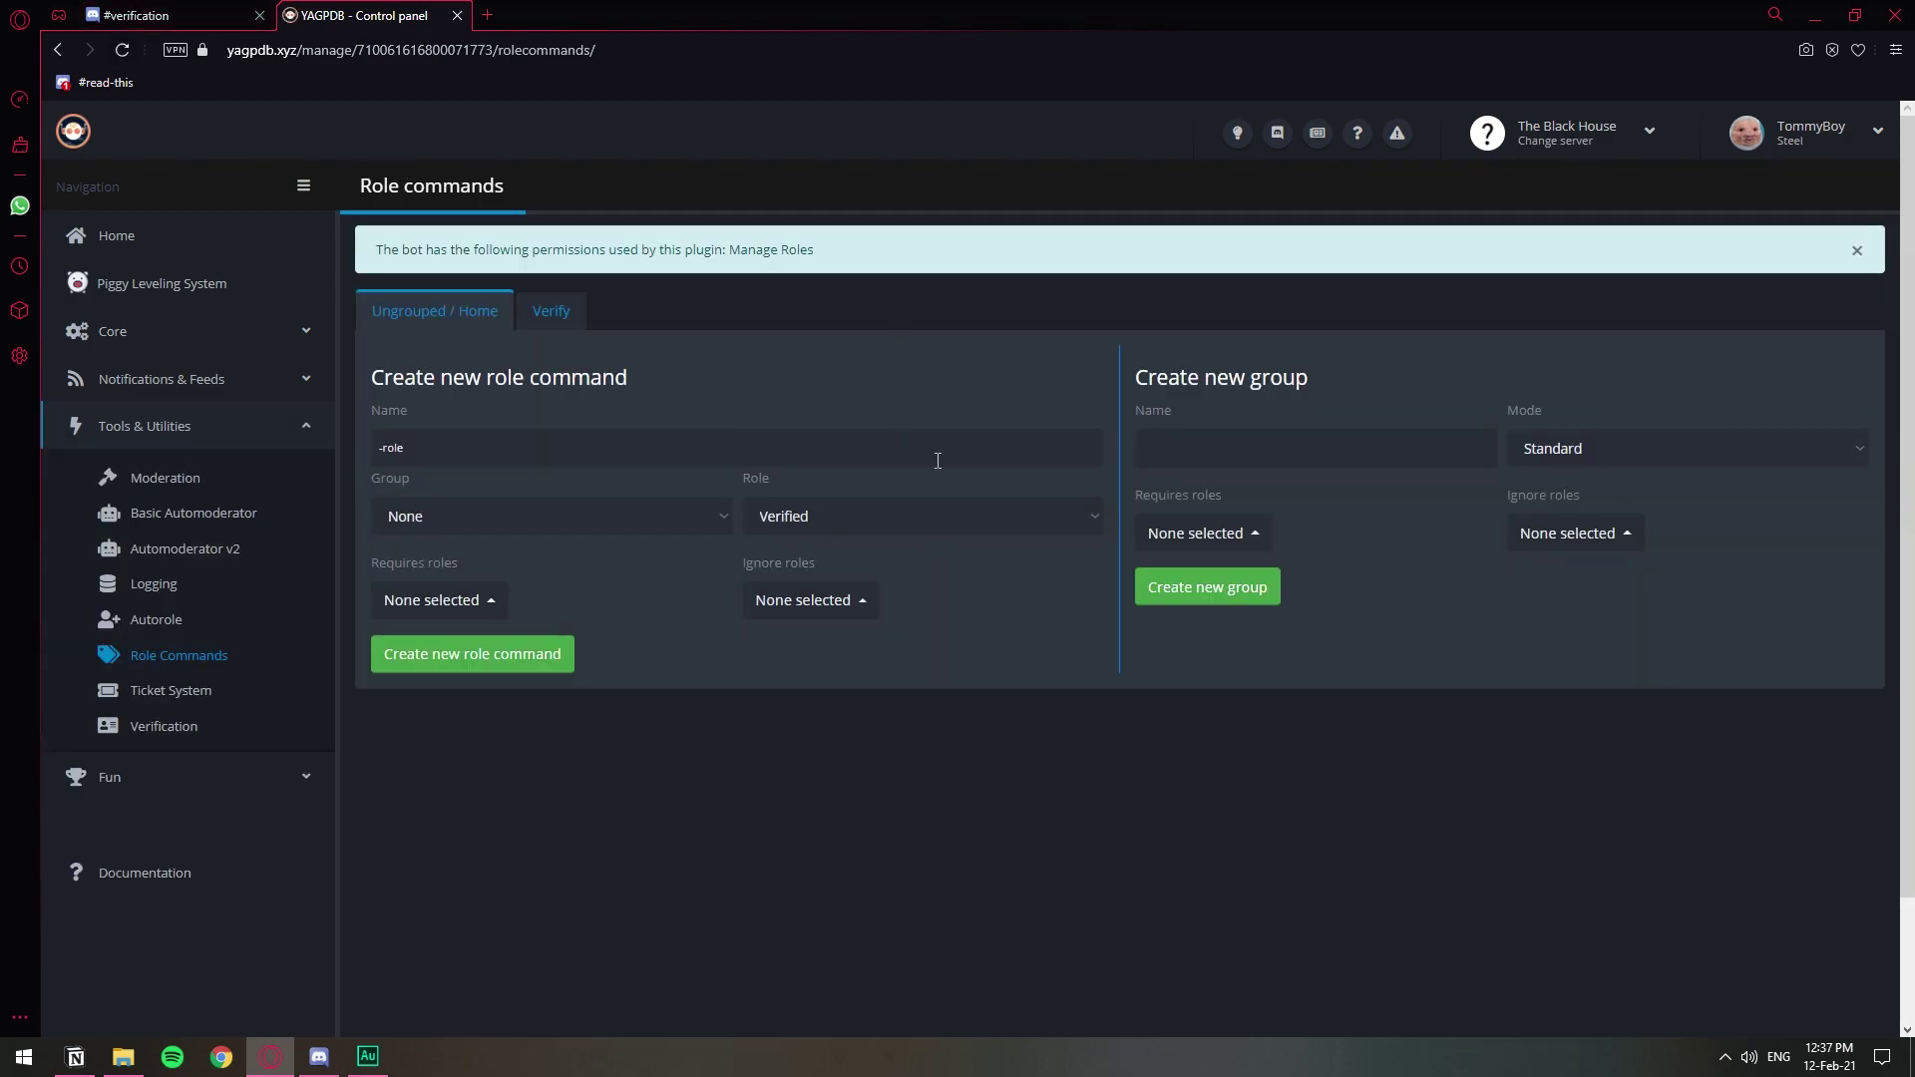
pyautogui.click(558, 317)
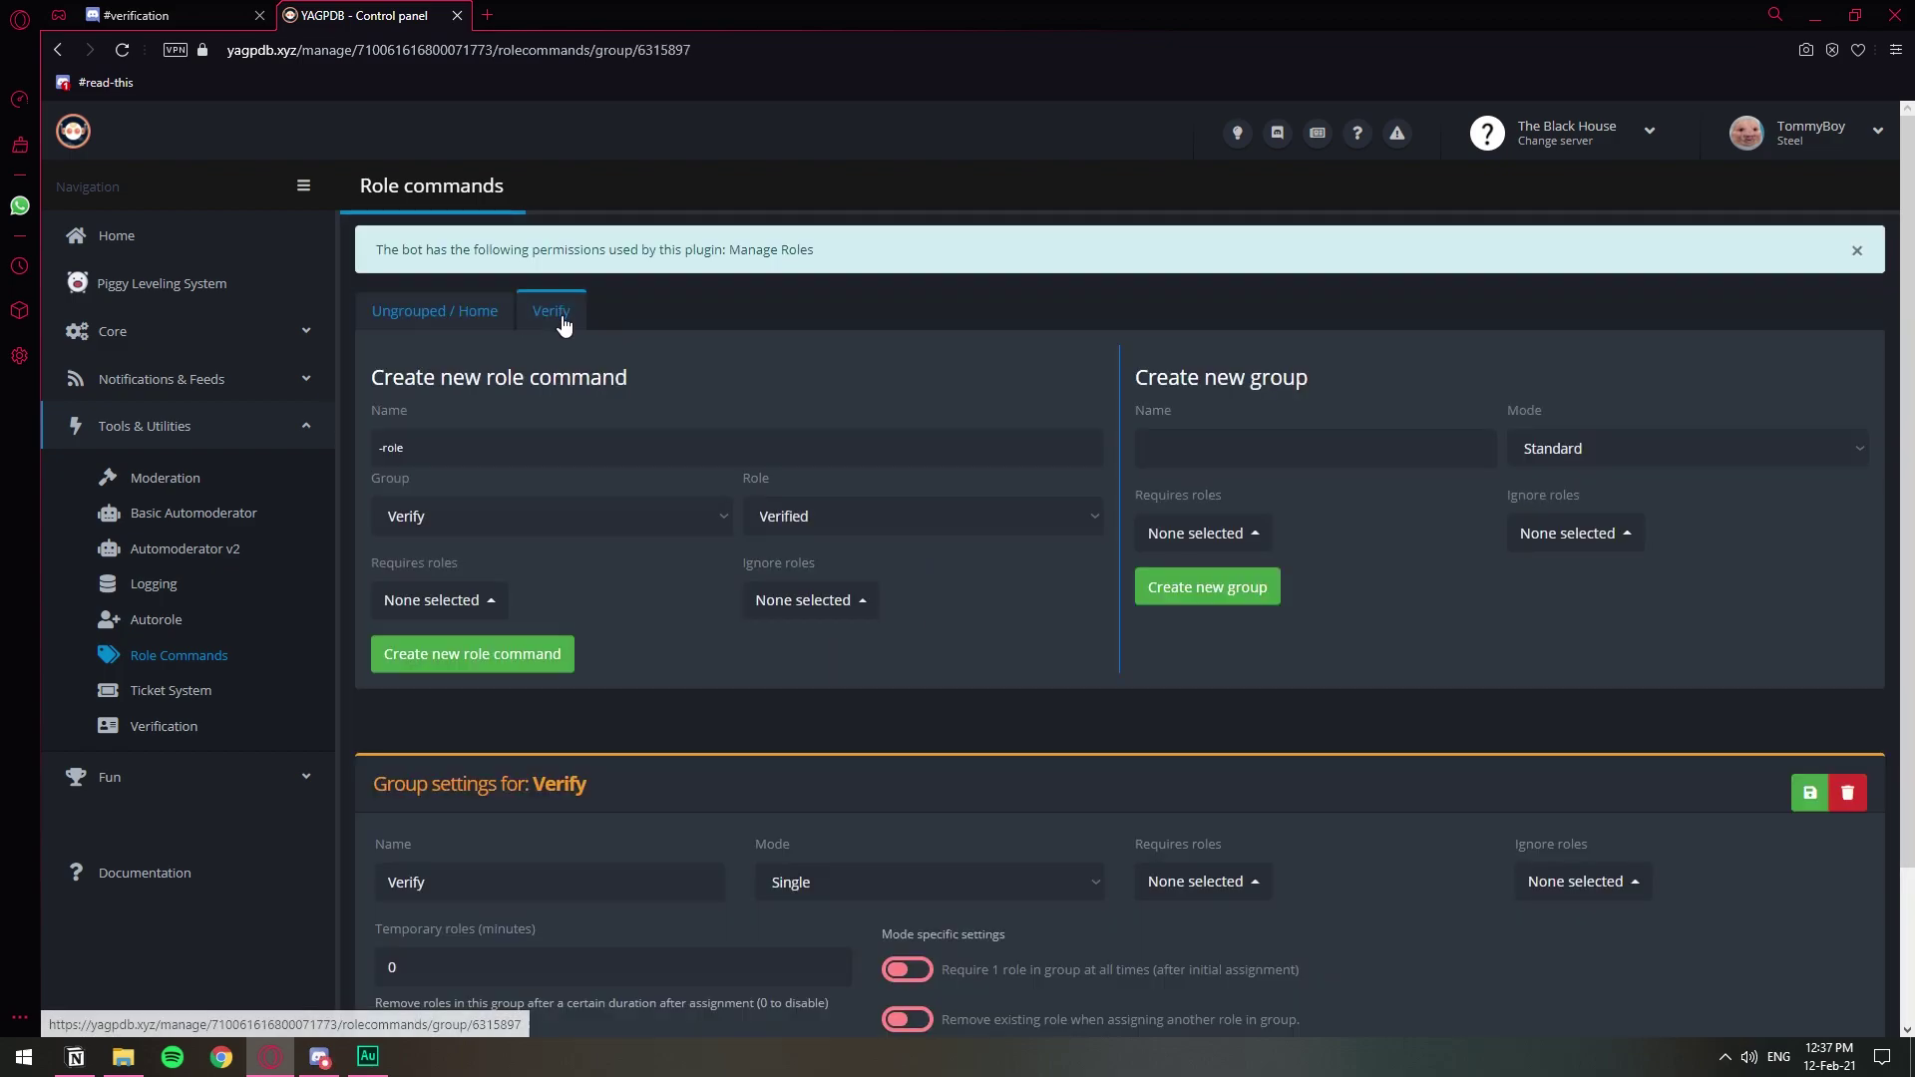
pyautogui.click(479, 313)
pyautogui.click(554, 319)
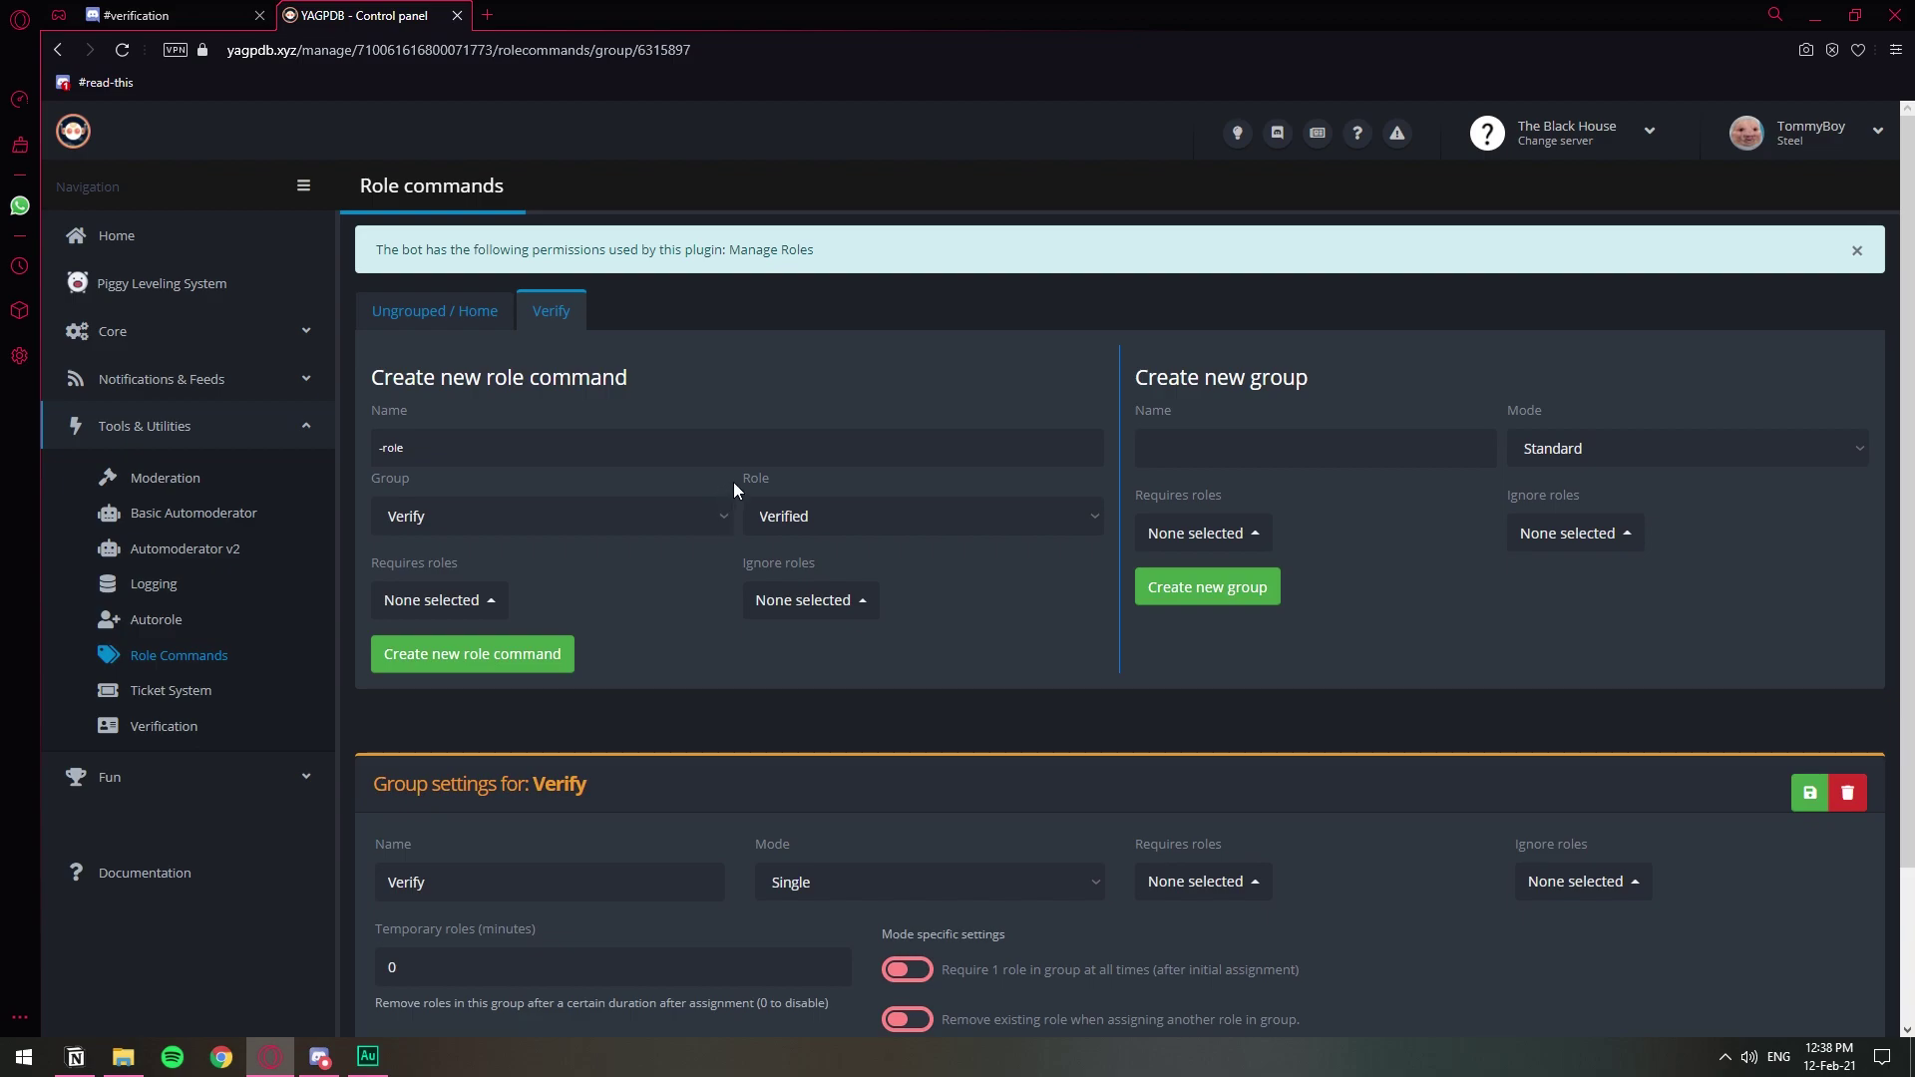
# Create a role command named Verified in the Verify group that assigns the Verified role, and save it
pyautogui.click(808, 516)
pyautogui.click(771, 547)
pyautogui.click(631, 455)
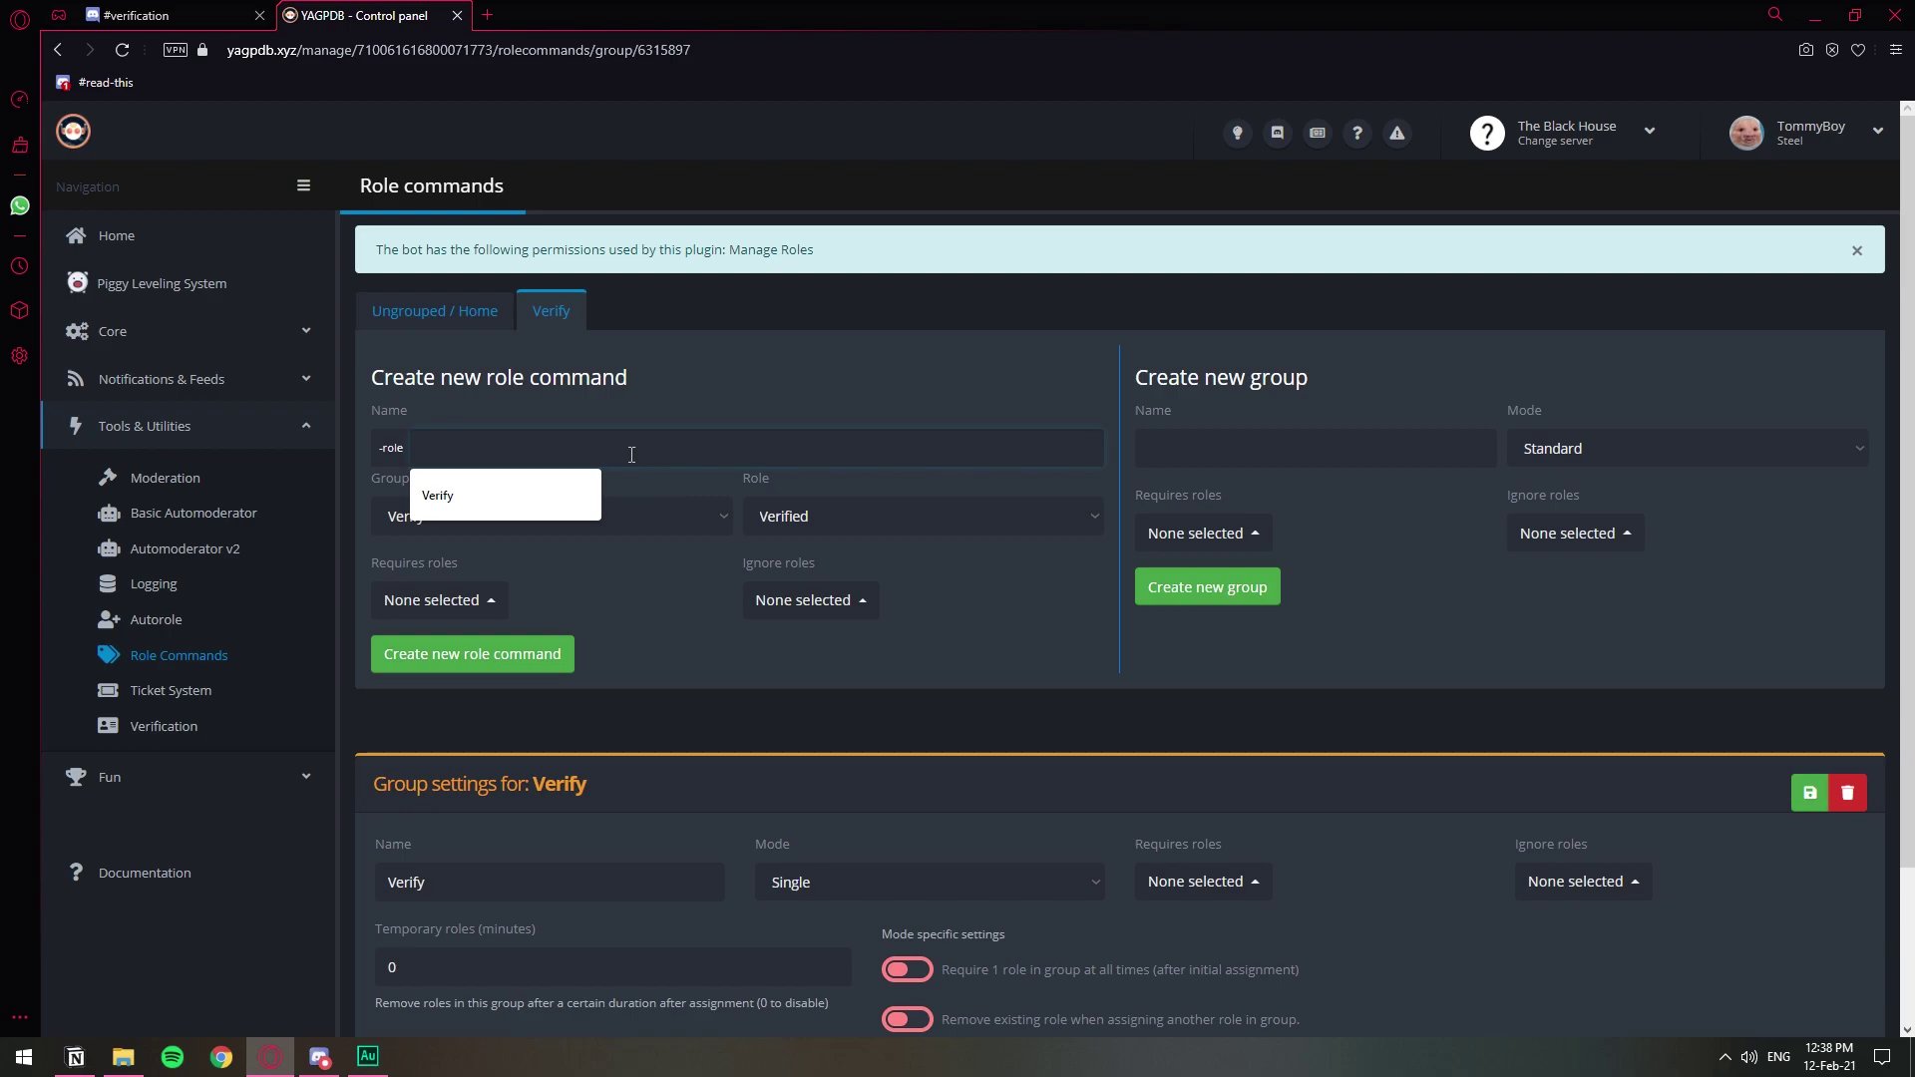
pyautogui.write('Verified')
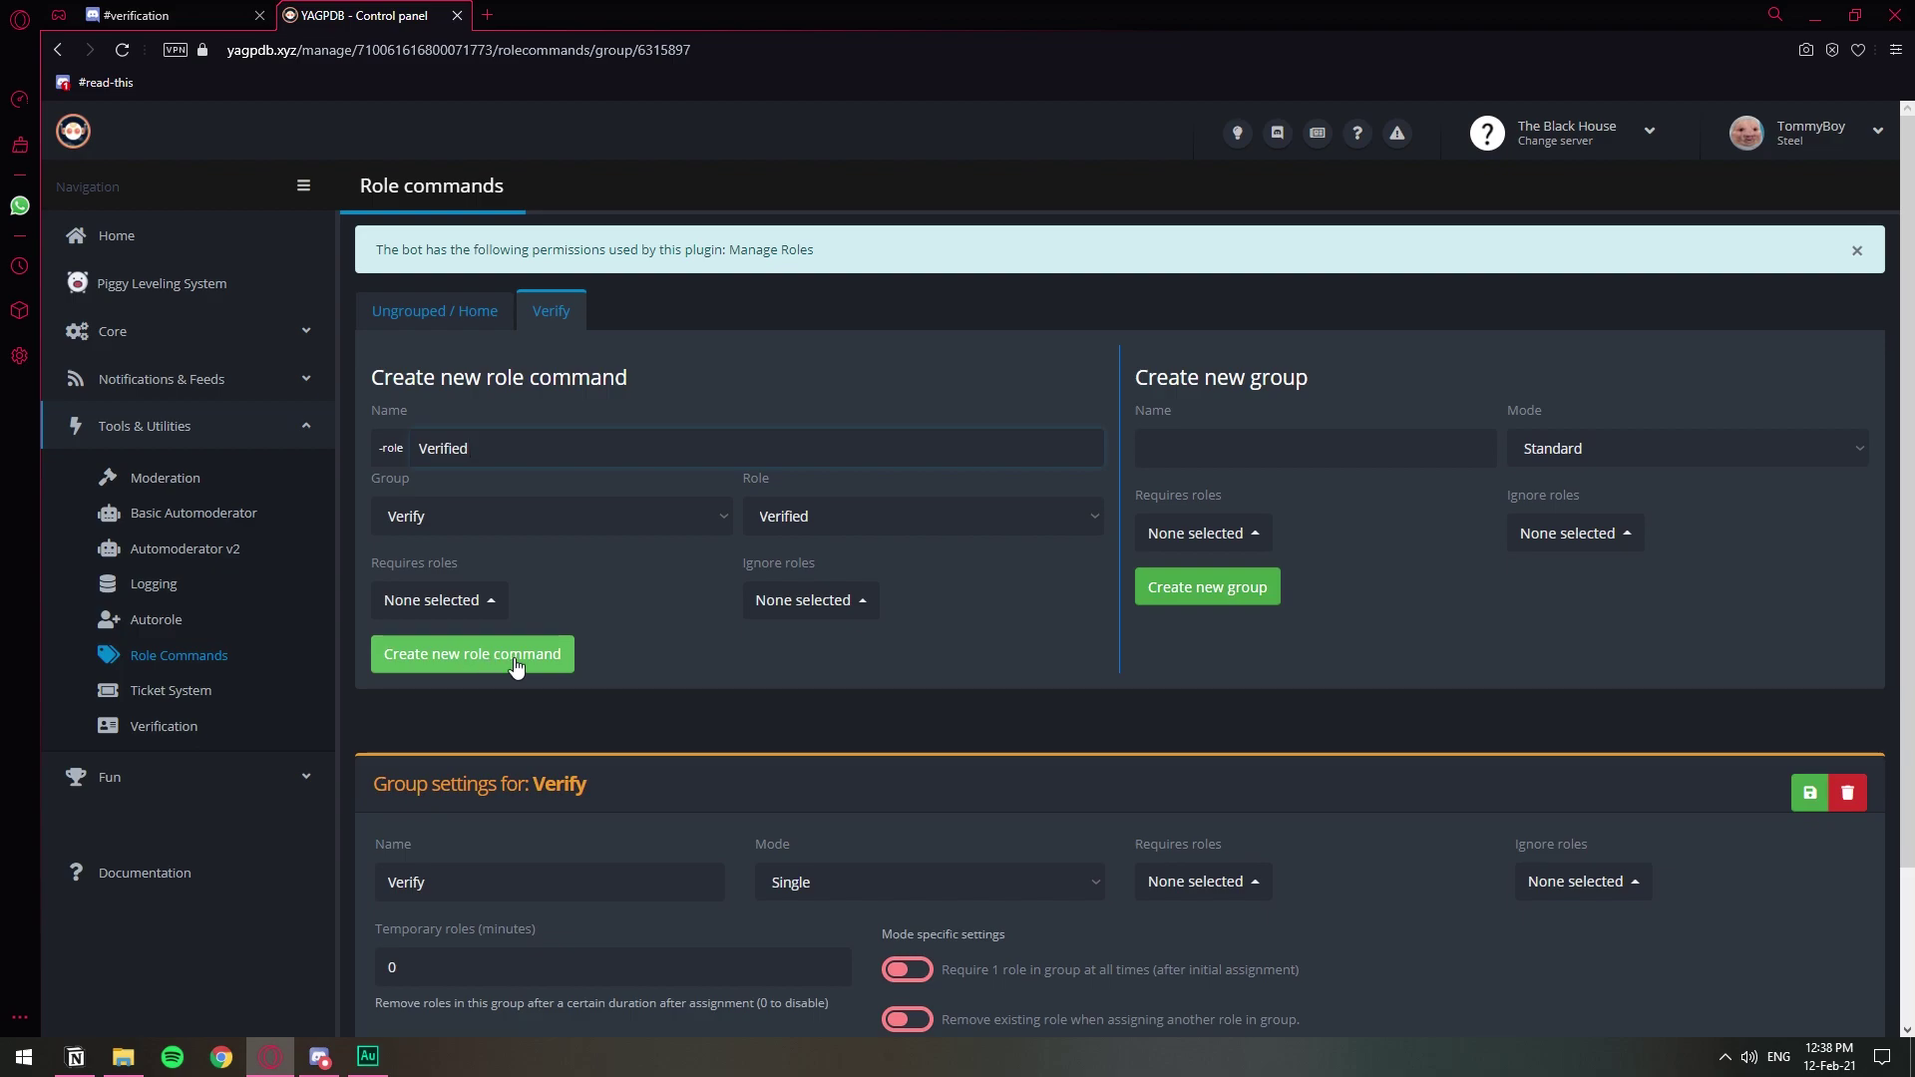
pyautogui.scroll(-2, 609, 609)
pyautogui.scroll(-1, 610, 601)
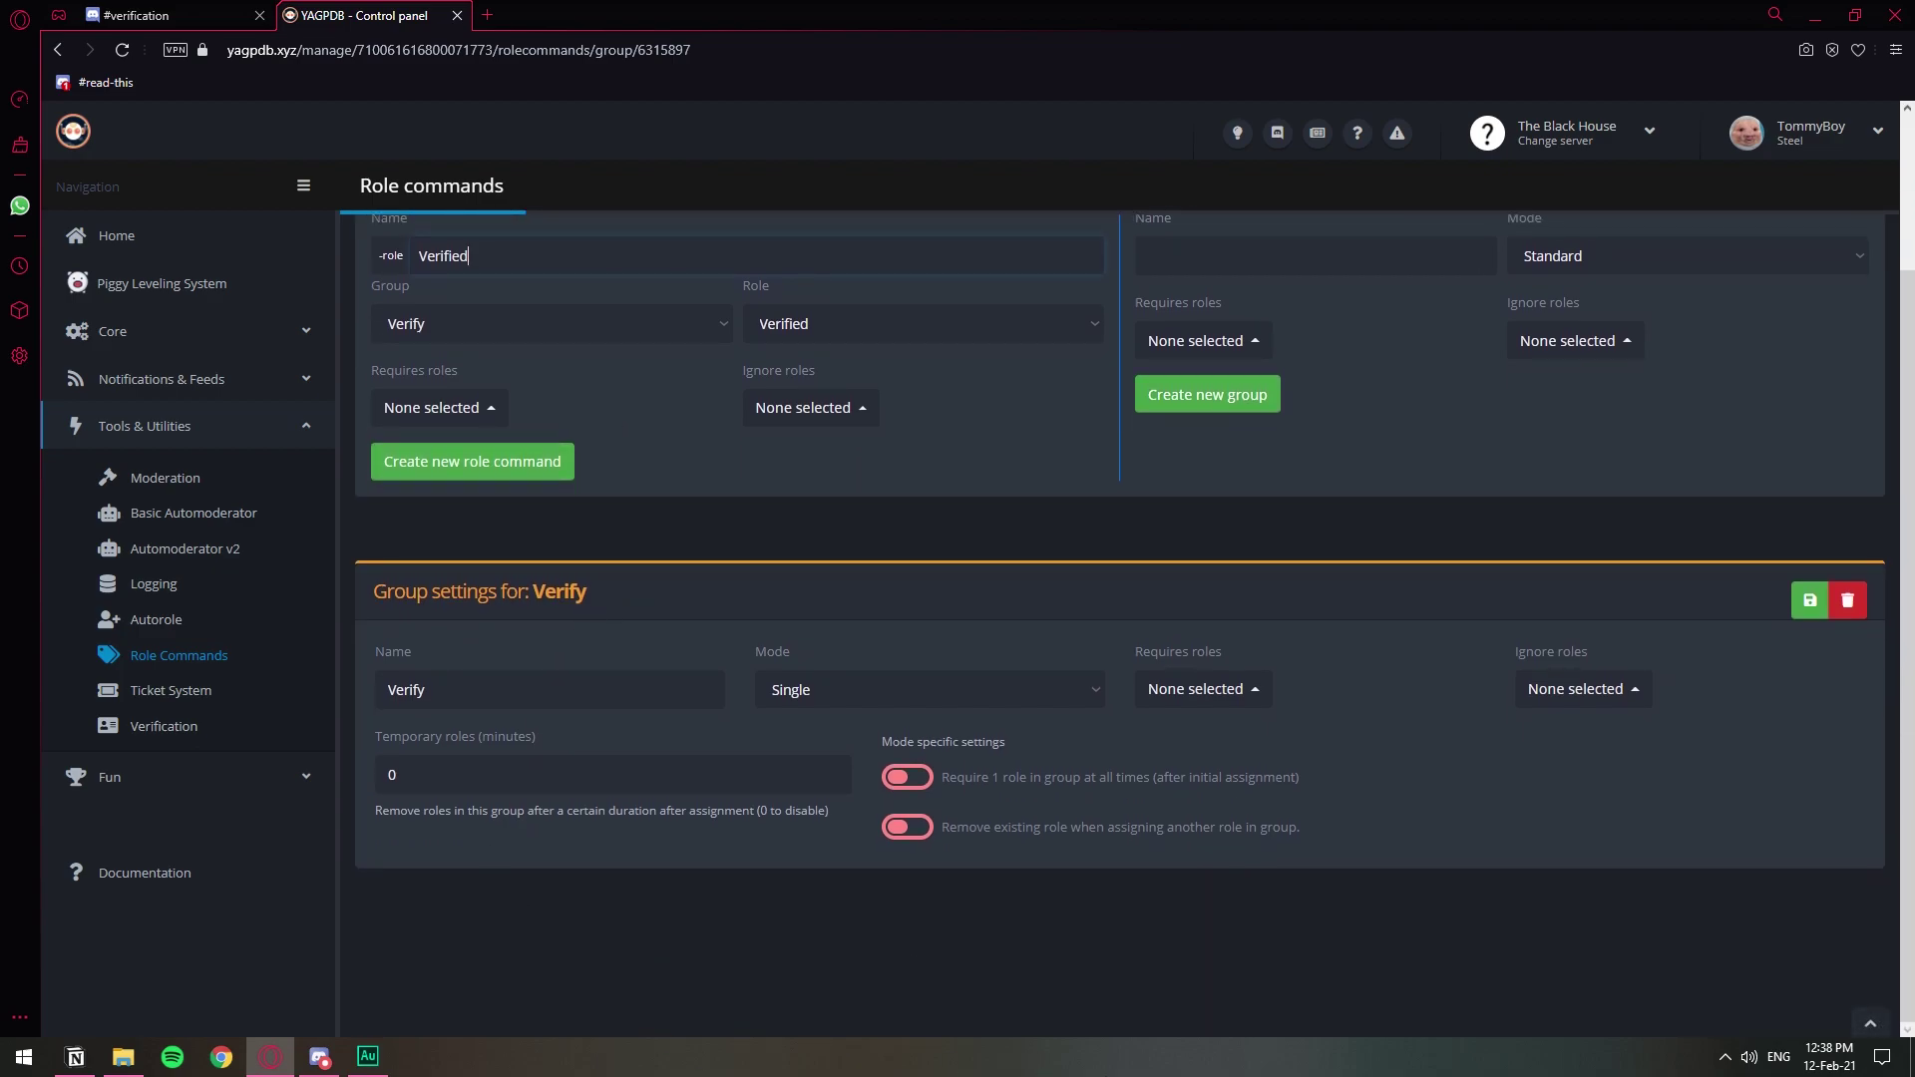
pyautogui.click(518, 464)
pyautogui.scroll(-1, 750, 610)
pyautogui.scroll(-3, 747, 603)
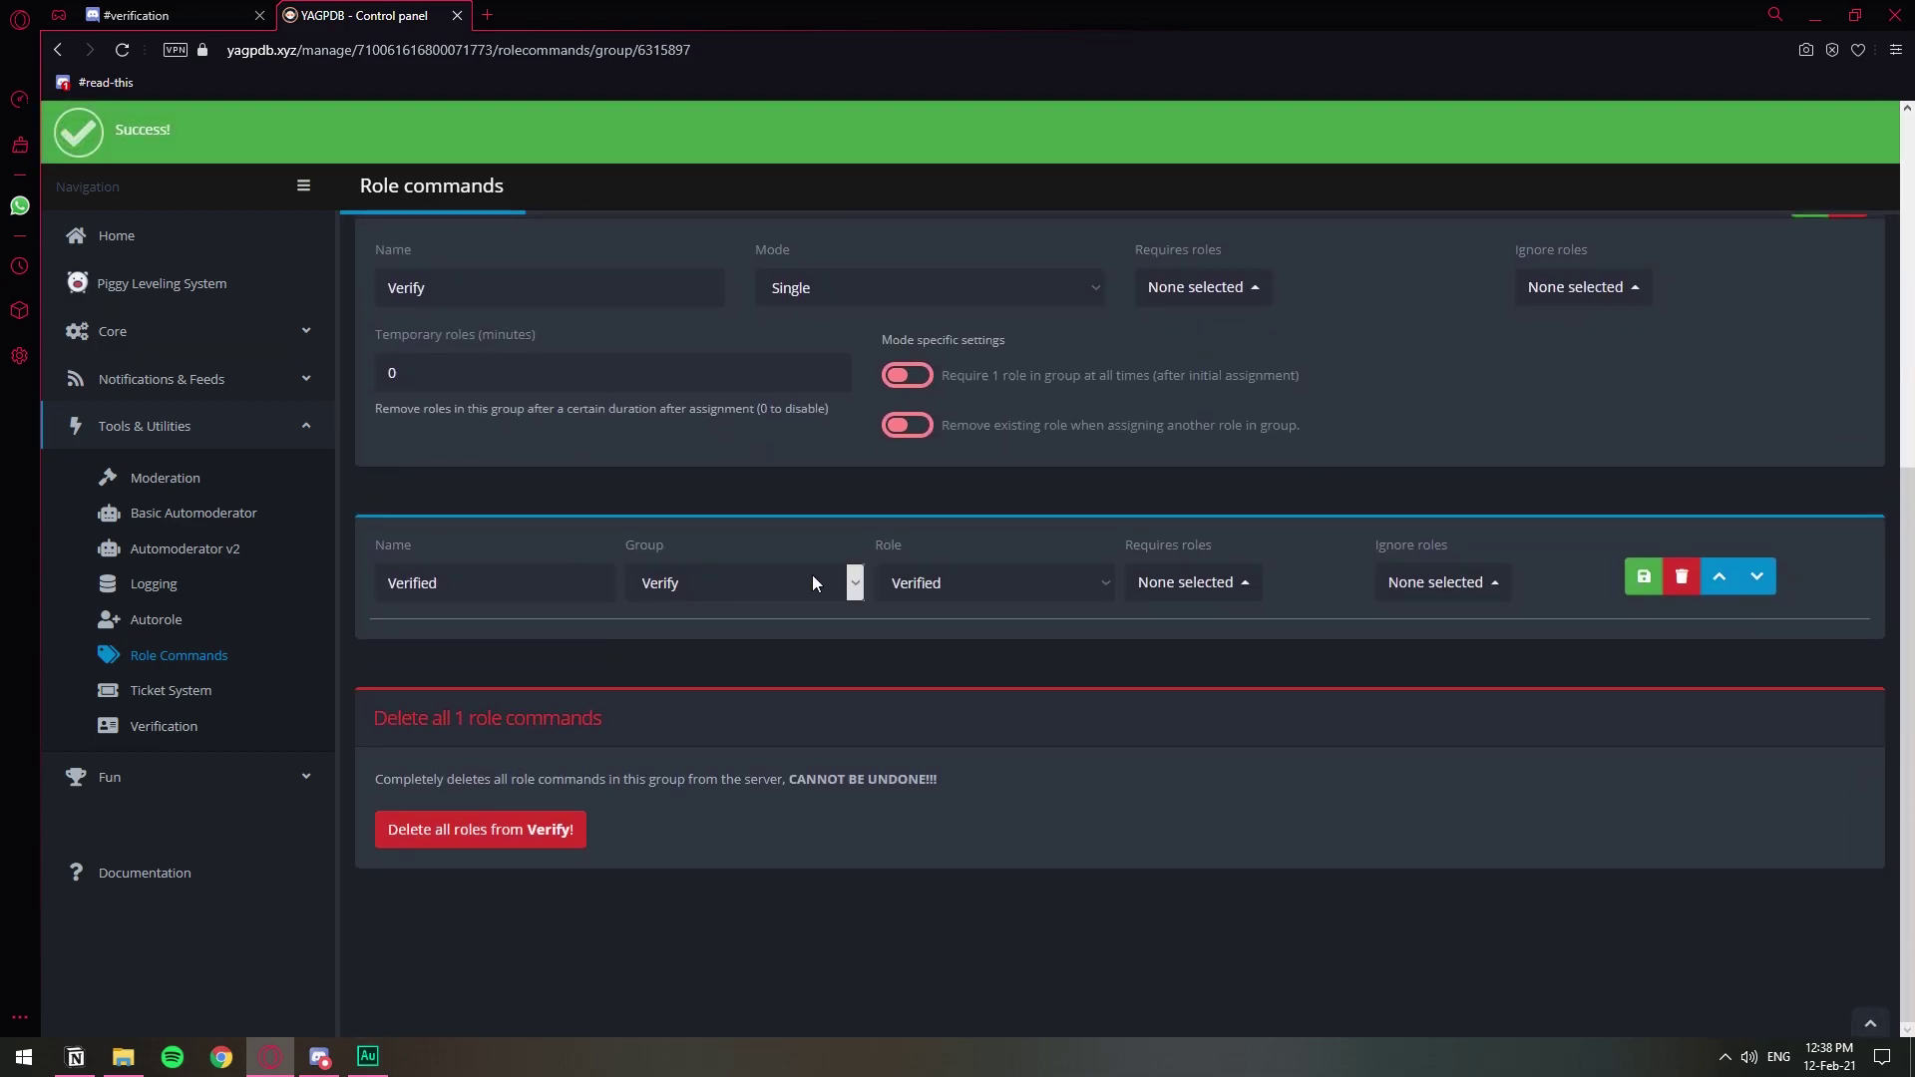
pyautogui.click(1644, 577)
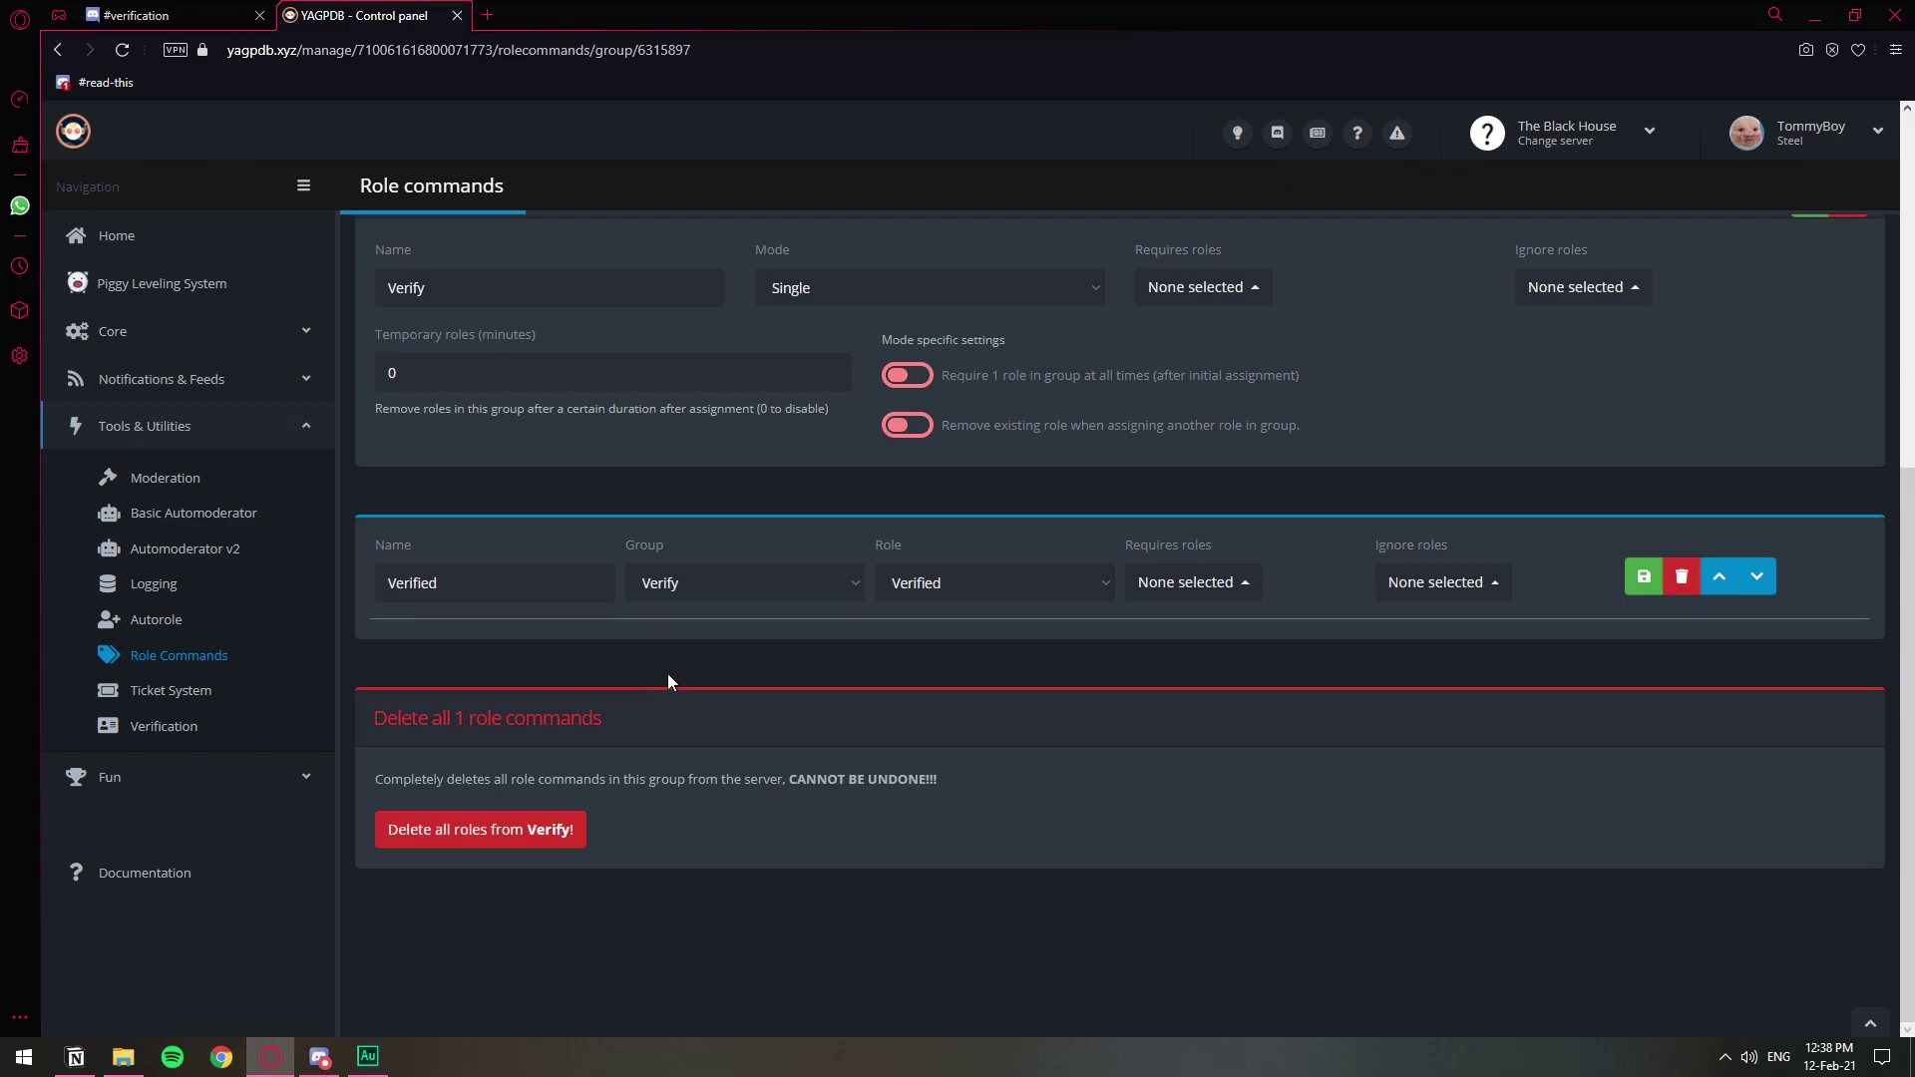
# Switch to Discord and draft the command "-rolemenu create Verify" in the verification channel without sending it
pyautogui.hotkey('ctrl', 'Tab')
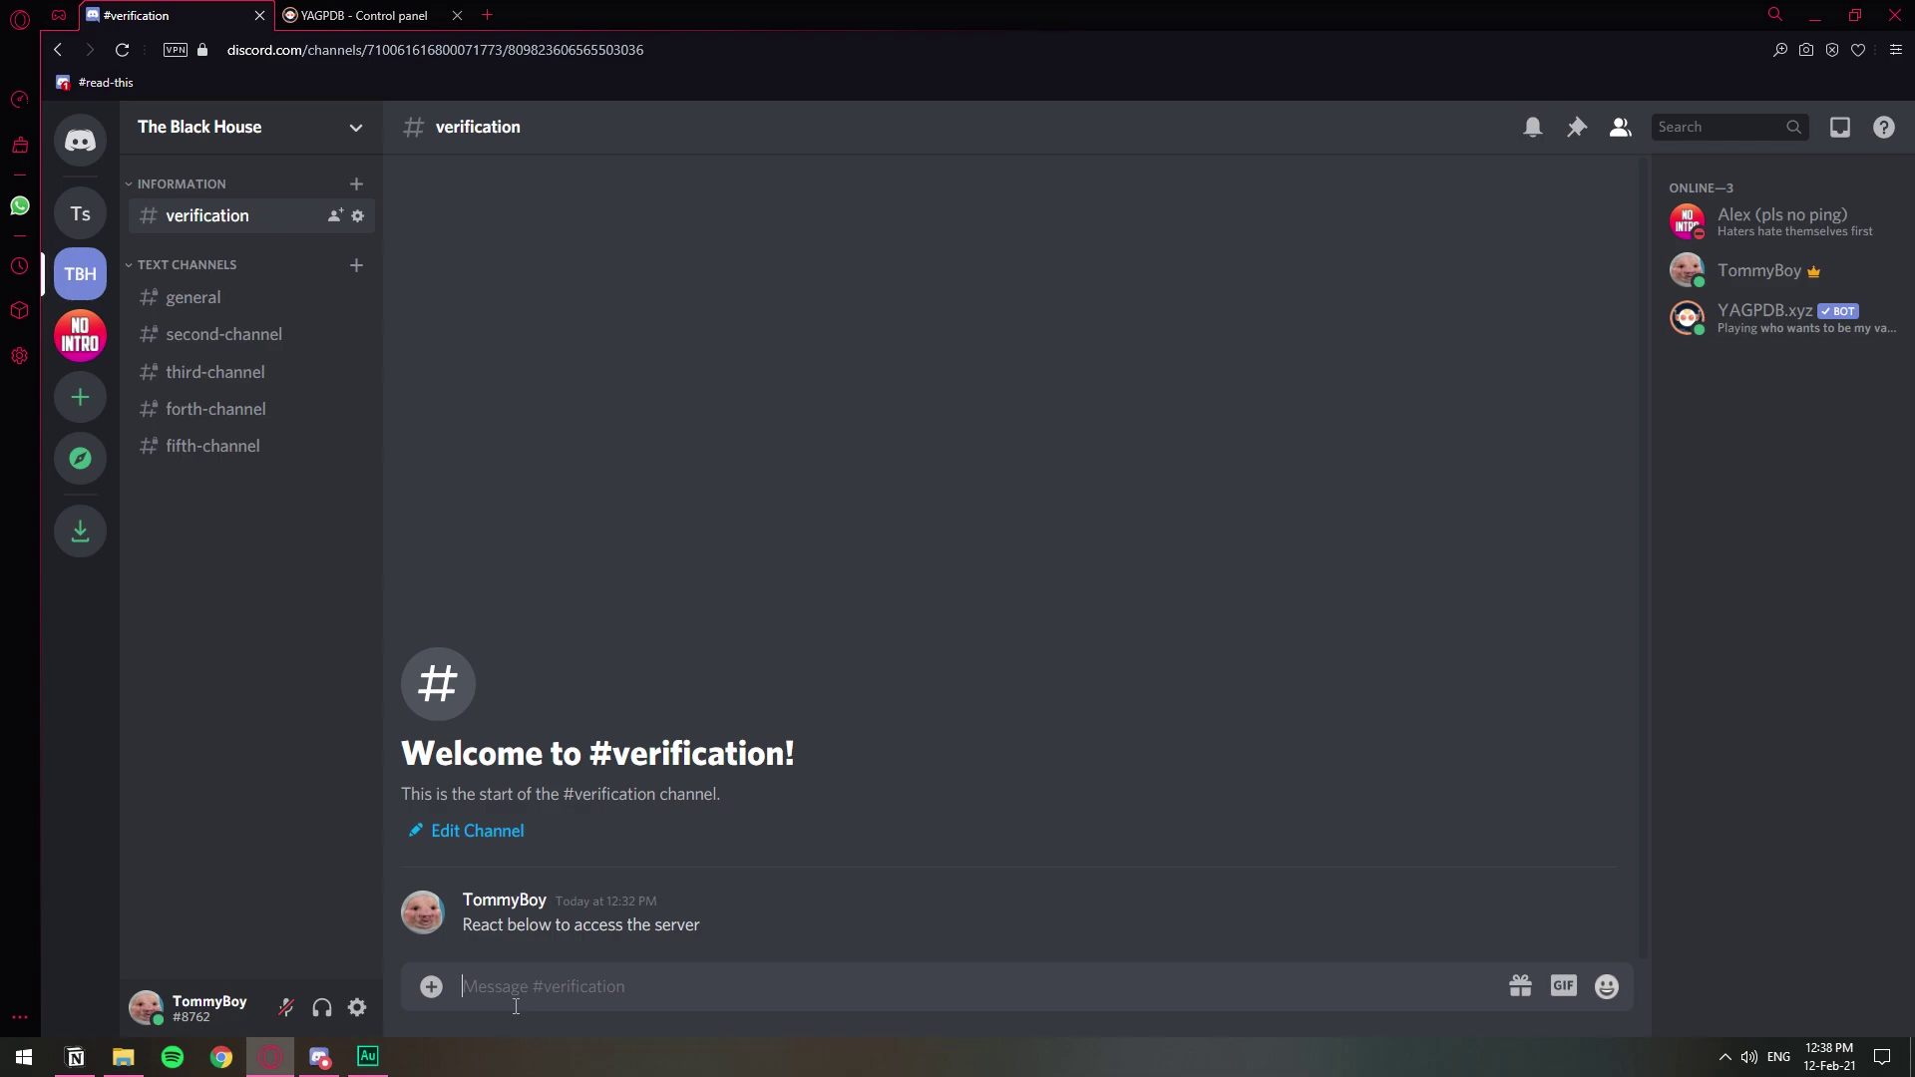
pyautogui.write('-rolemenu create')
pyautogui.hotkey('ctrl', 'Tab')
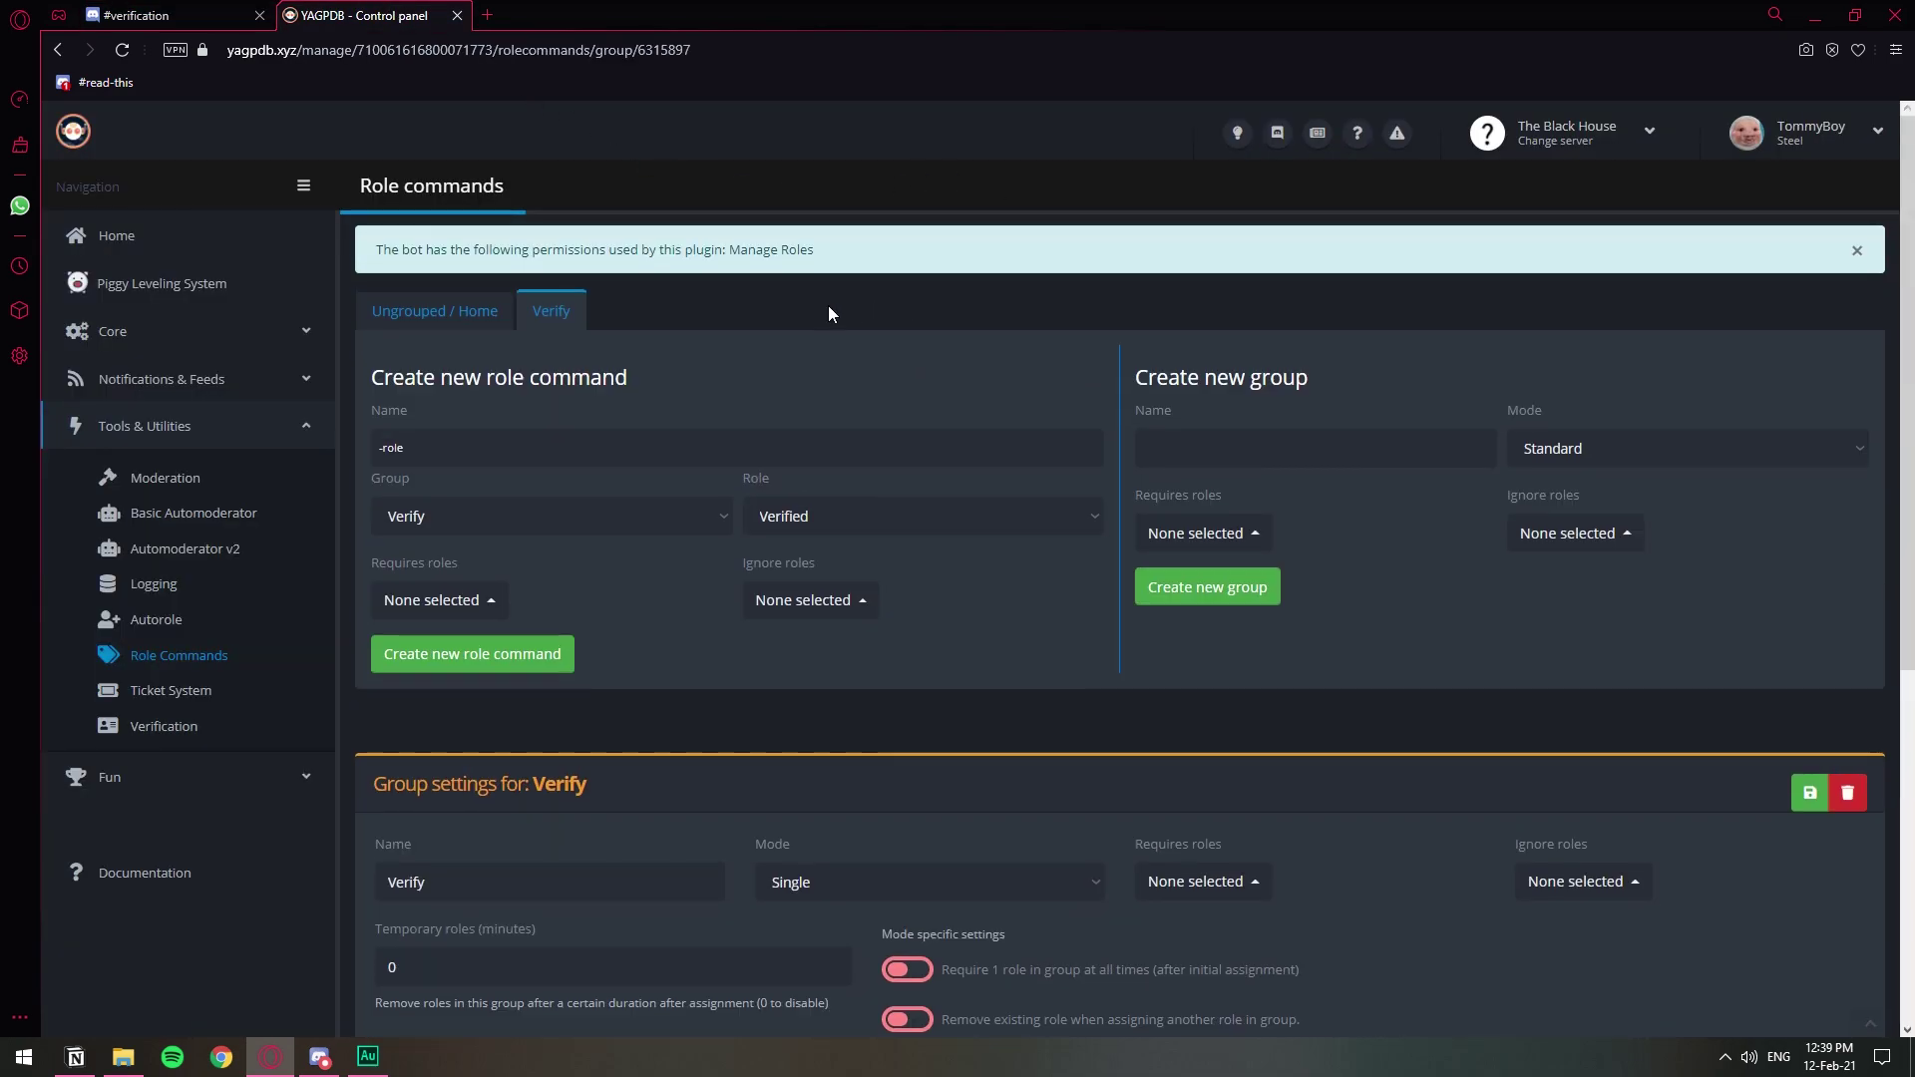
pyautogui.hotkey('ctrl', 'Tab')
pyautogui.write('v')
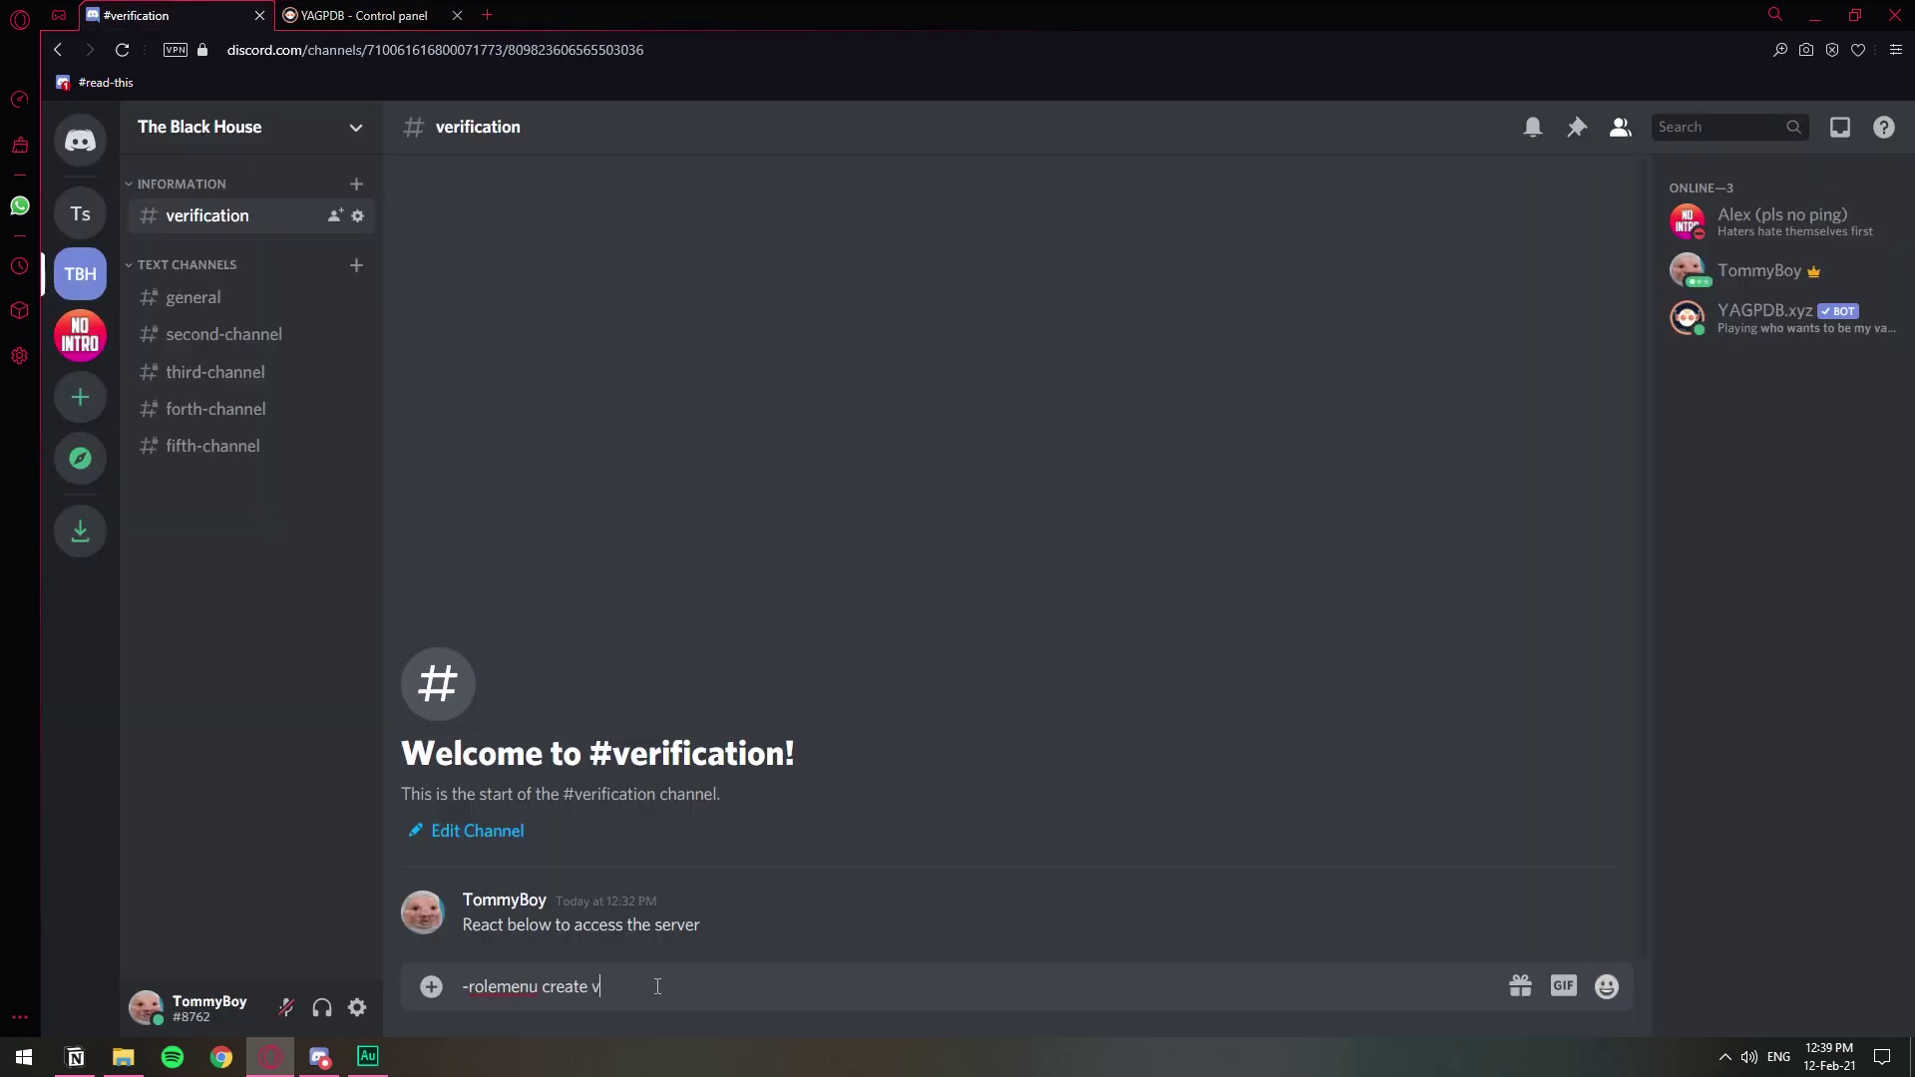
pyautogui.write('ERIFY')
pyautogui.press('BackSpace')
pyautogui.press('BackSpace')
pyautogui.press('BackSpace')
pyautogui.press('BackSpace')
pyautogui.press('BackSpace')
pyautogui.press('BackSpace')
pyautogui.write('Verify')
# Copy the ID of the "React below to access the server" message and send "-rolemenu create Verify -m" with that ID and "-nodm"
pyautogui.click(1603, 888)
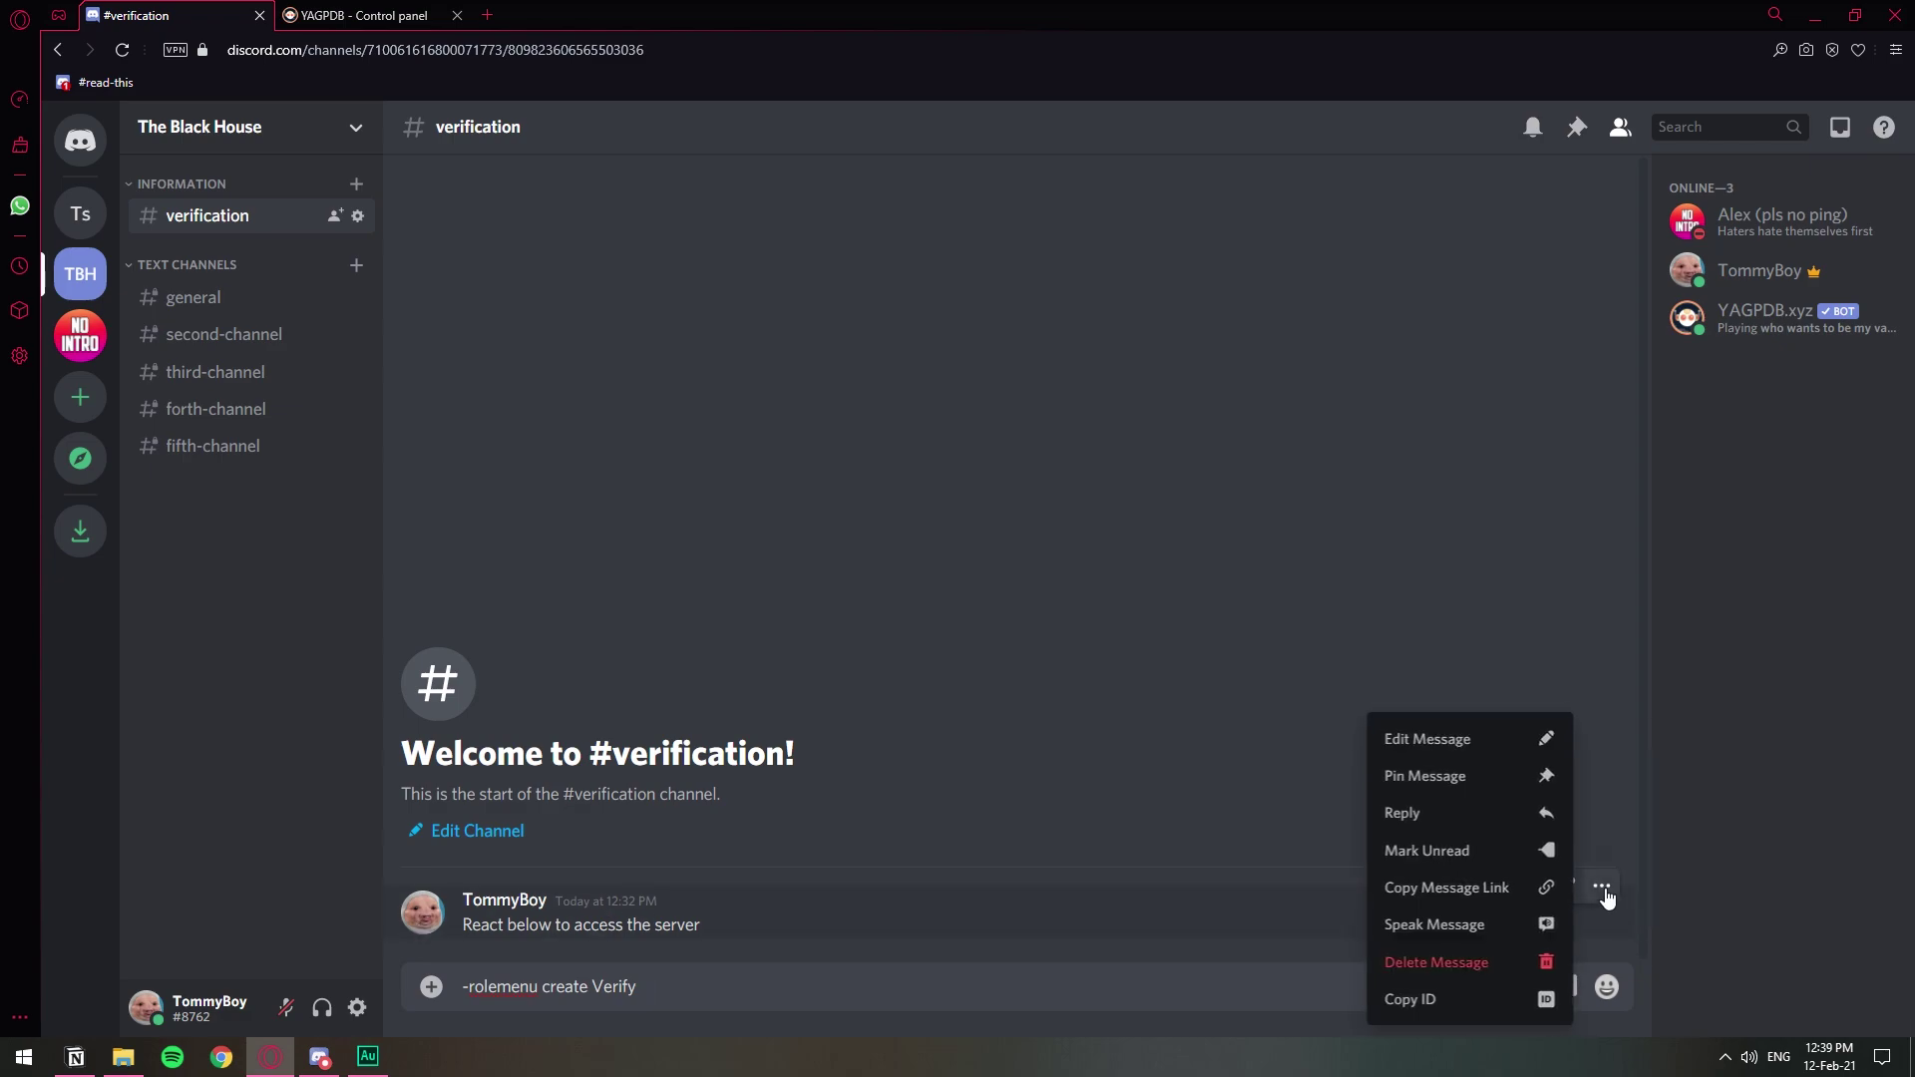
pyautogui.click(1446, 1001)
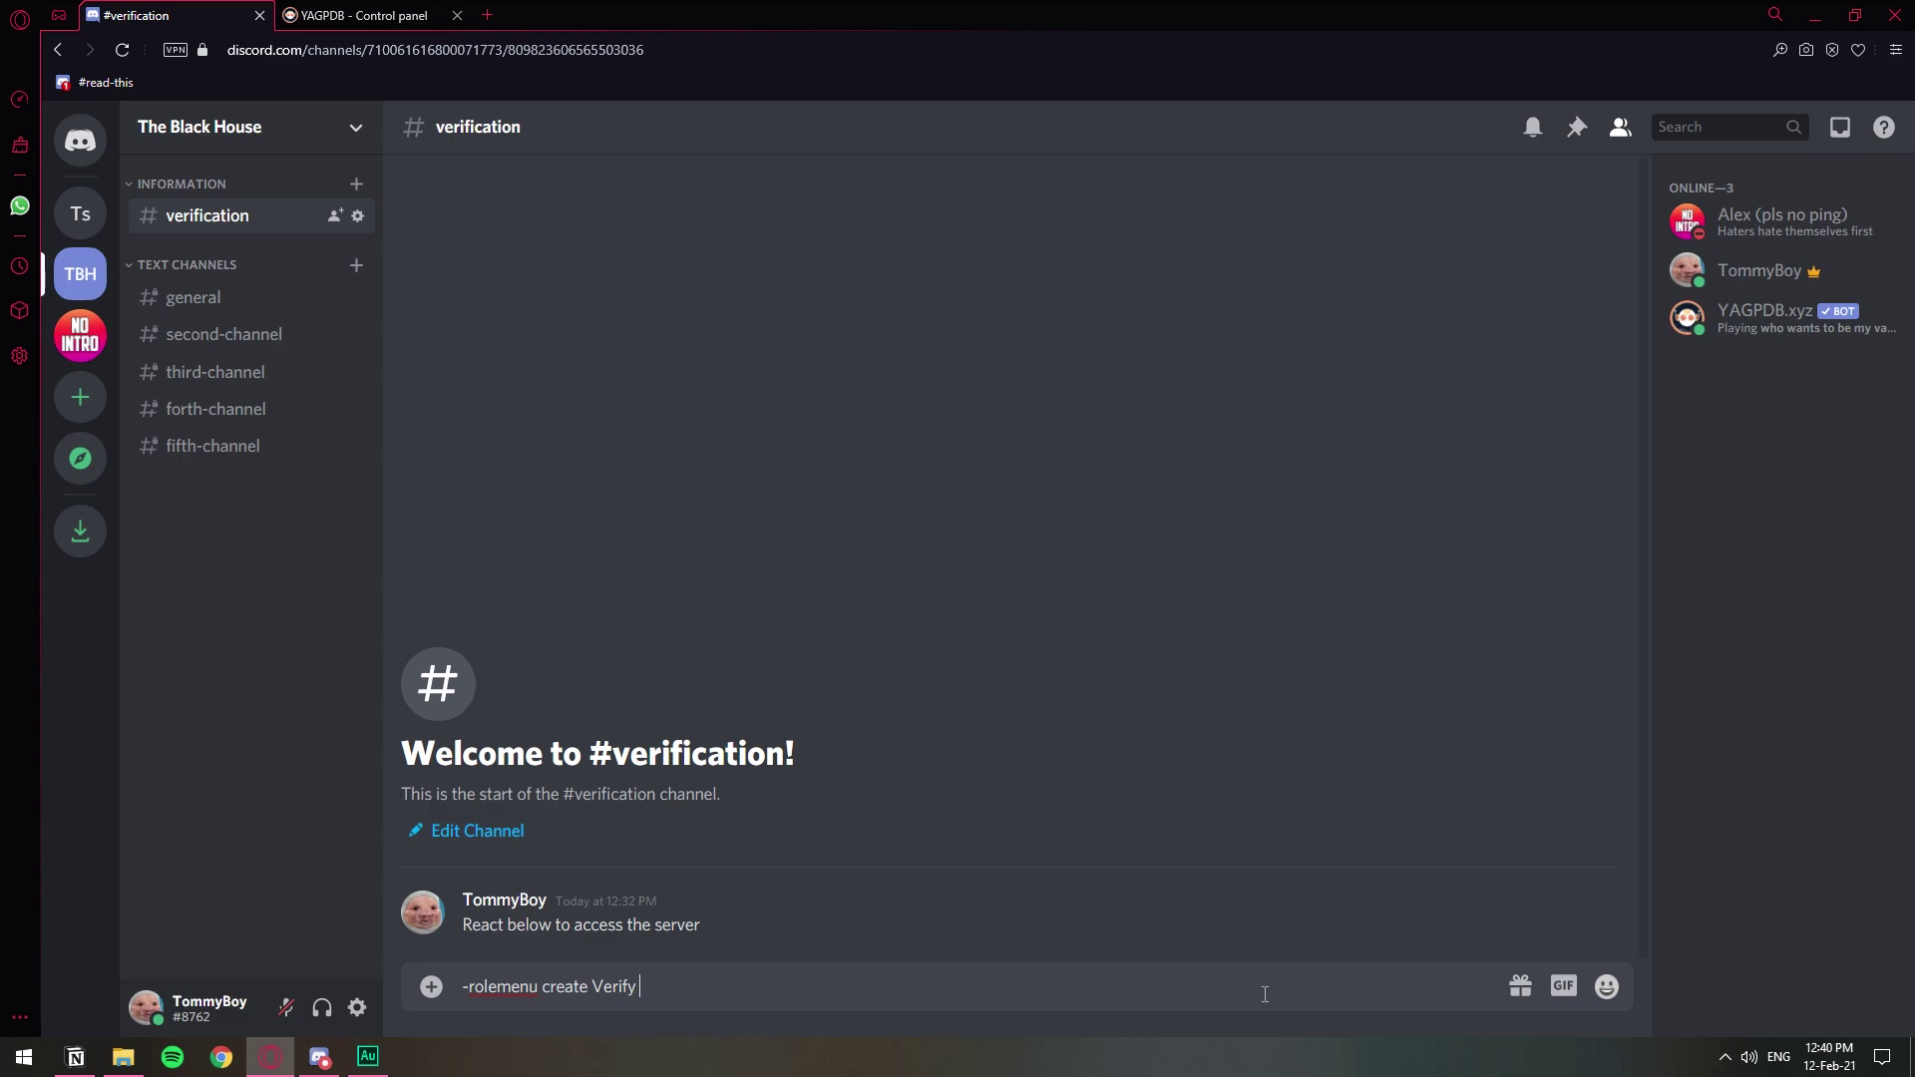
pyautogui.write('-m')
pyautogui.rightClick(720, 996)
pyautogui.click(786, 824)
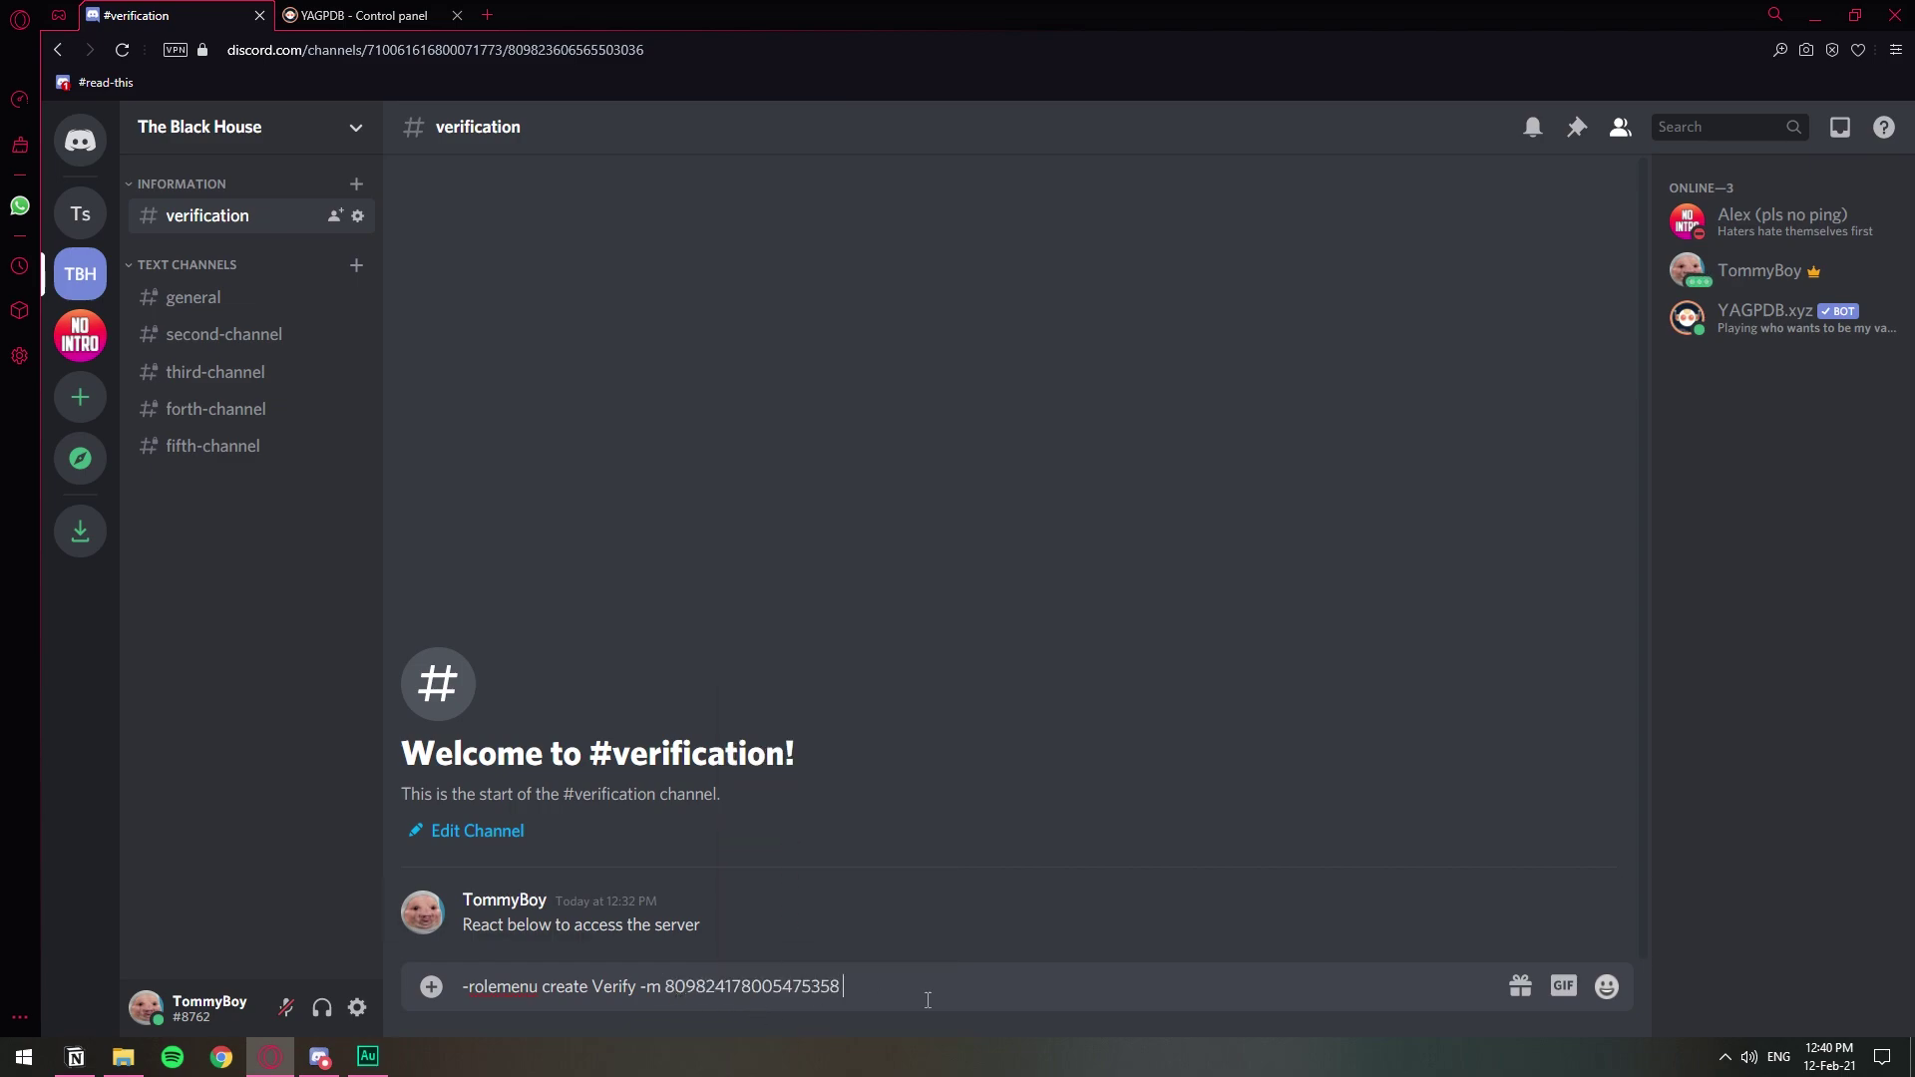
pyautogui.write('-nodm')
pyautogui.press('Return')
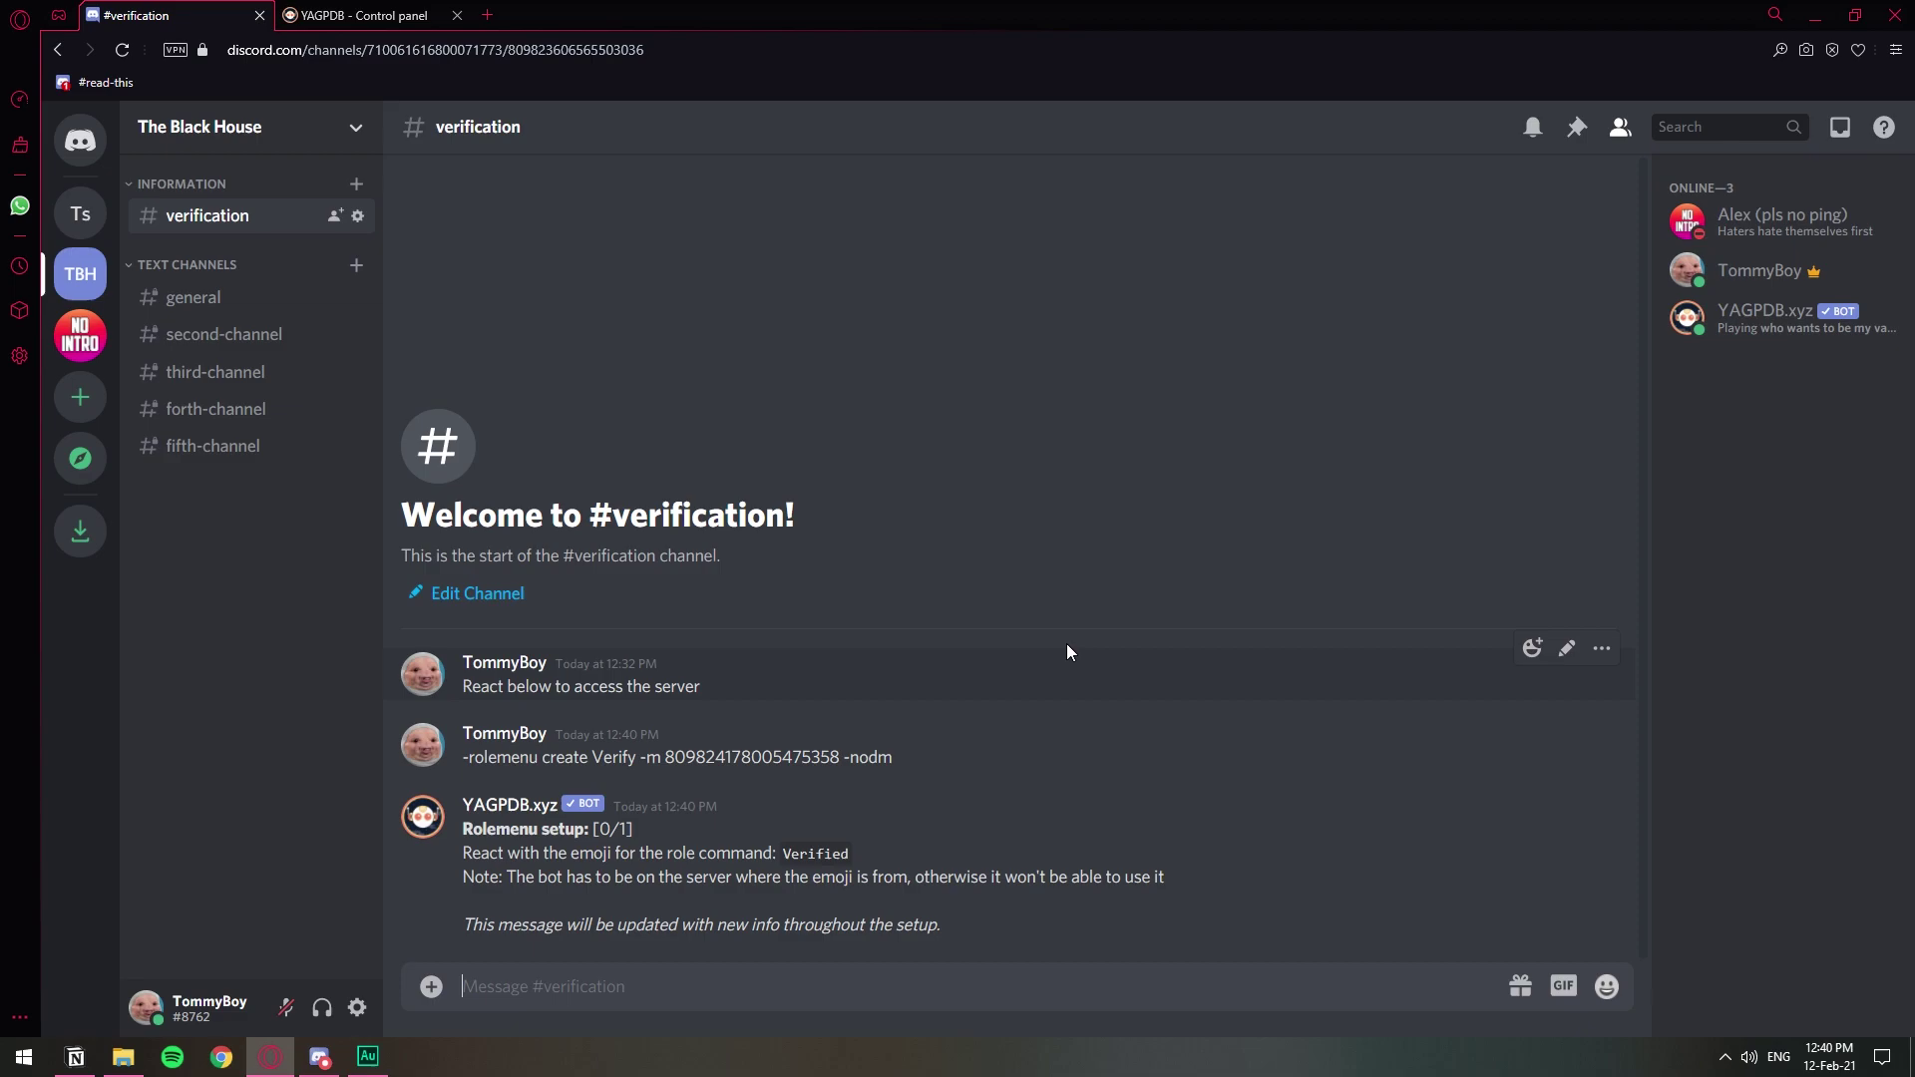
# React to YAGPDB's role menu setup message with the white_check_mark emoji to assign it to the Verified role command
pyautogui.click(1532, 790)
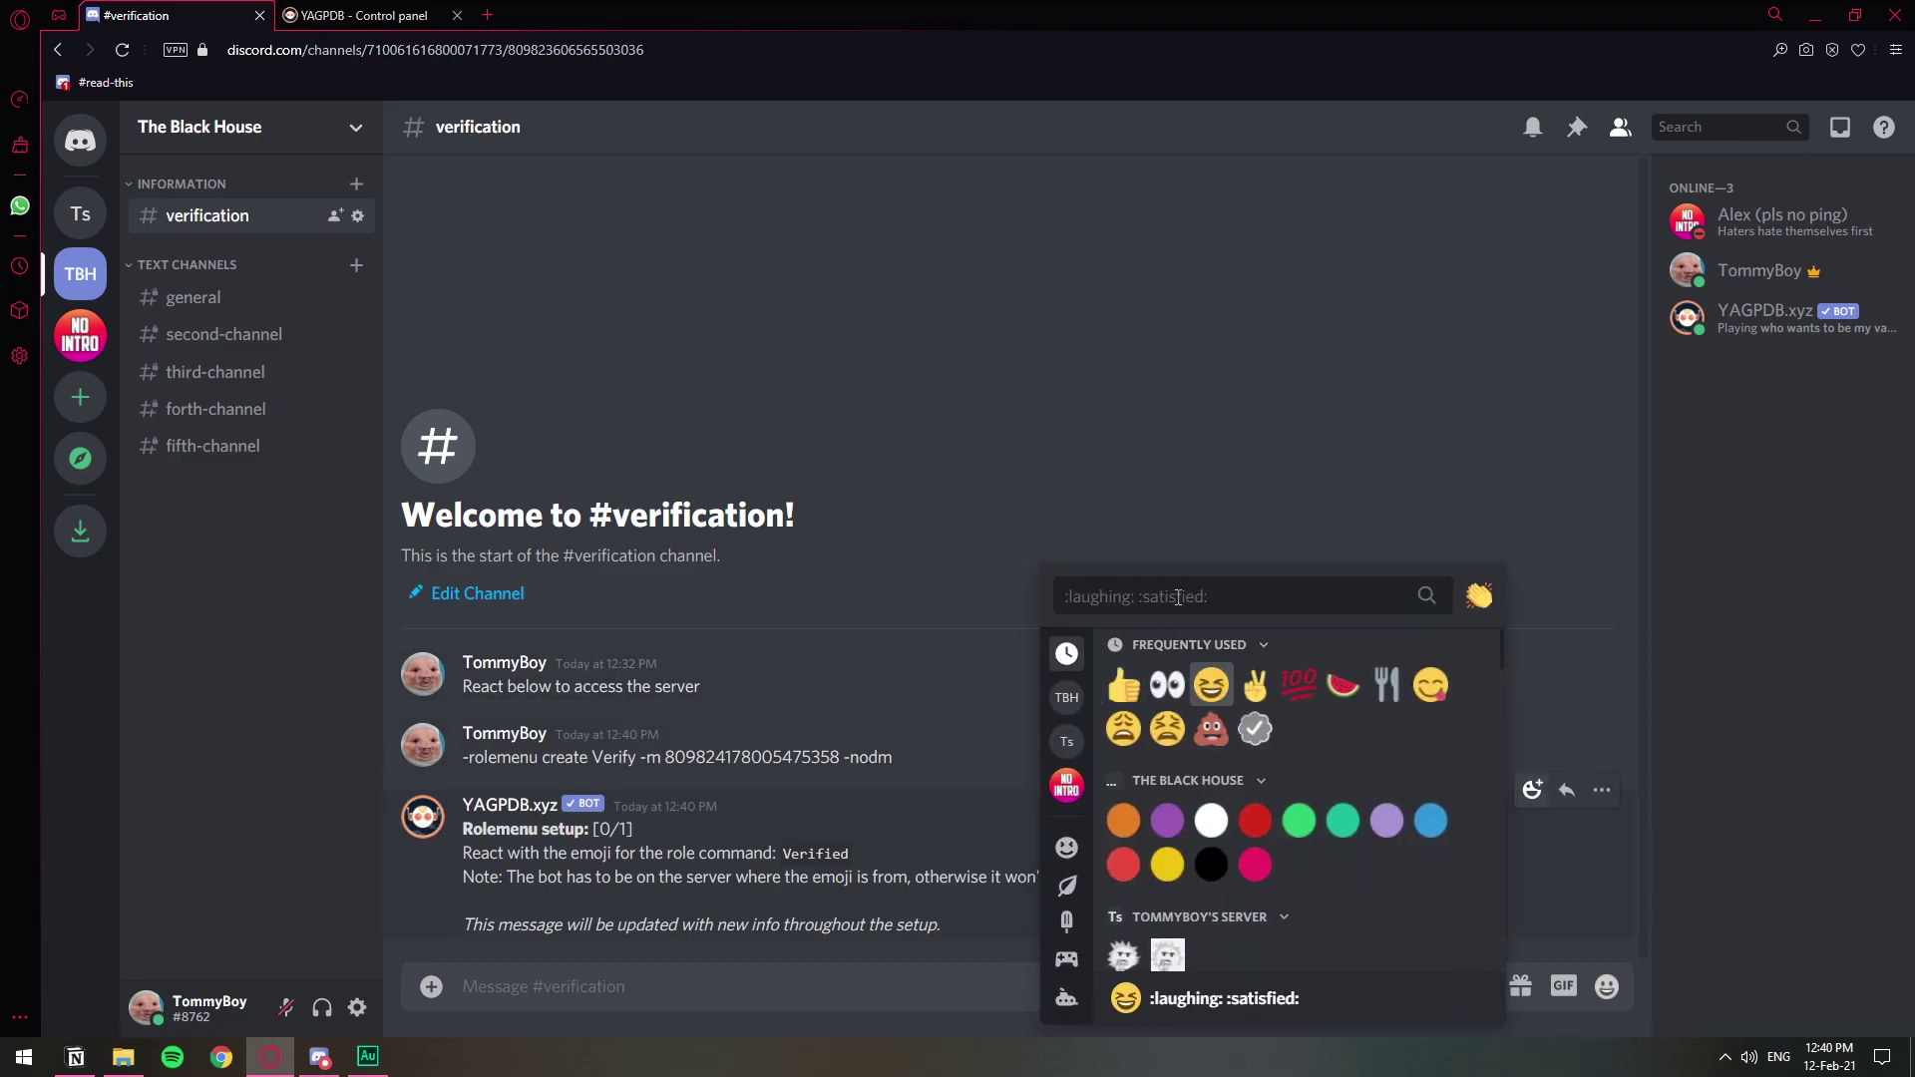
pyautogui.write('che')
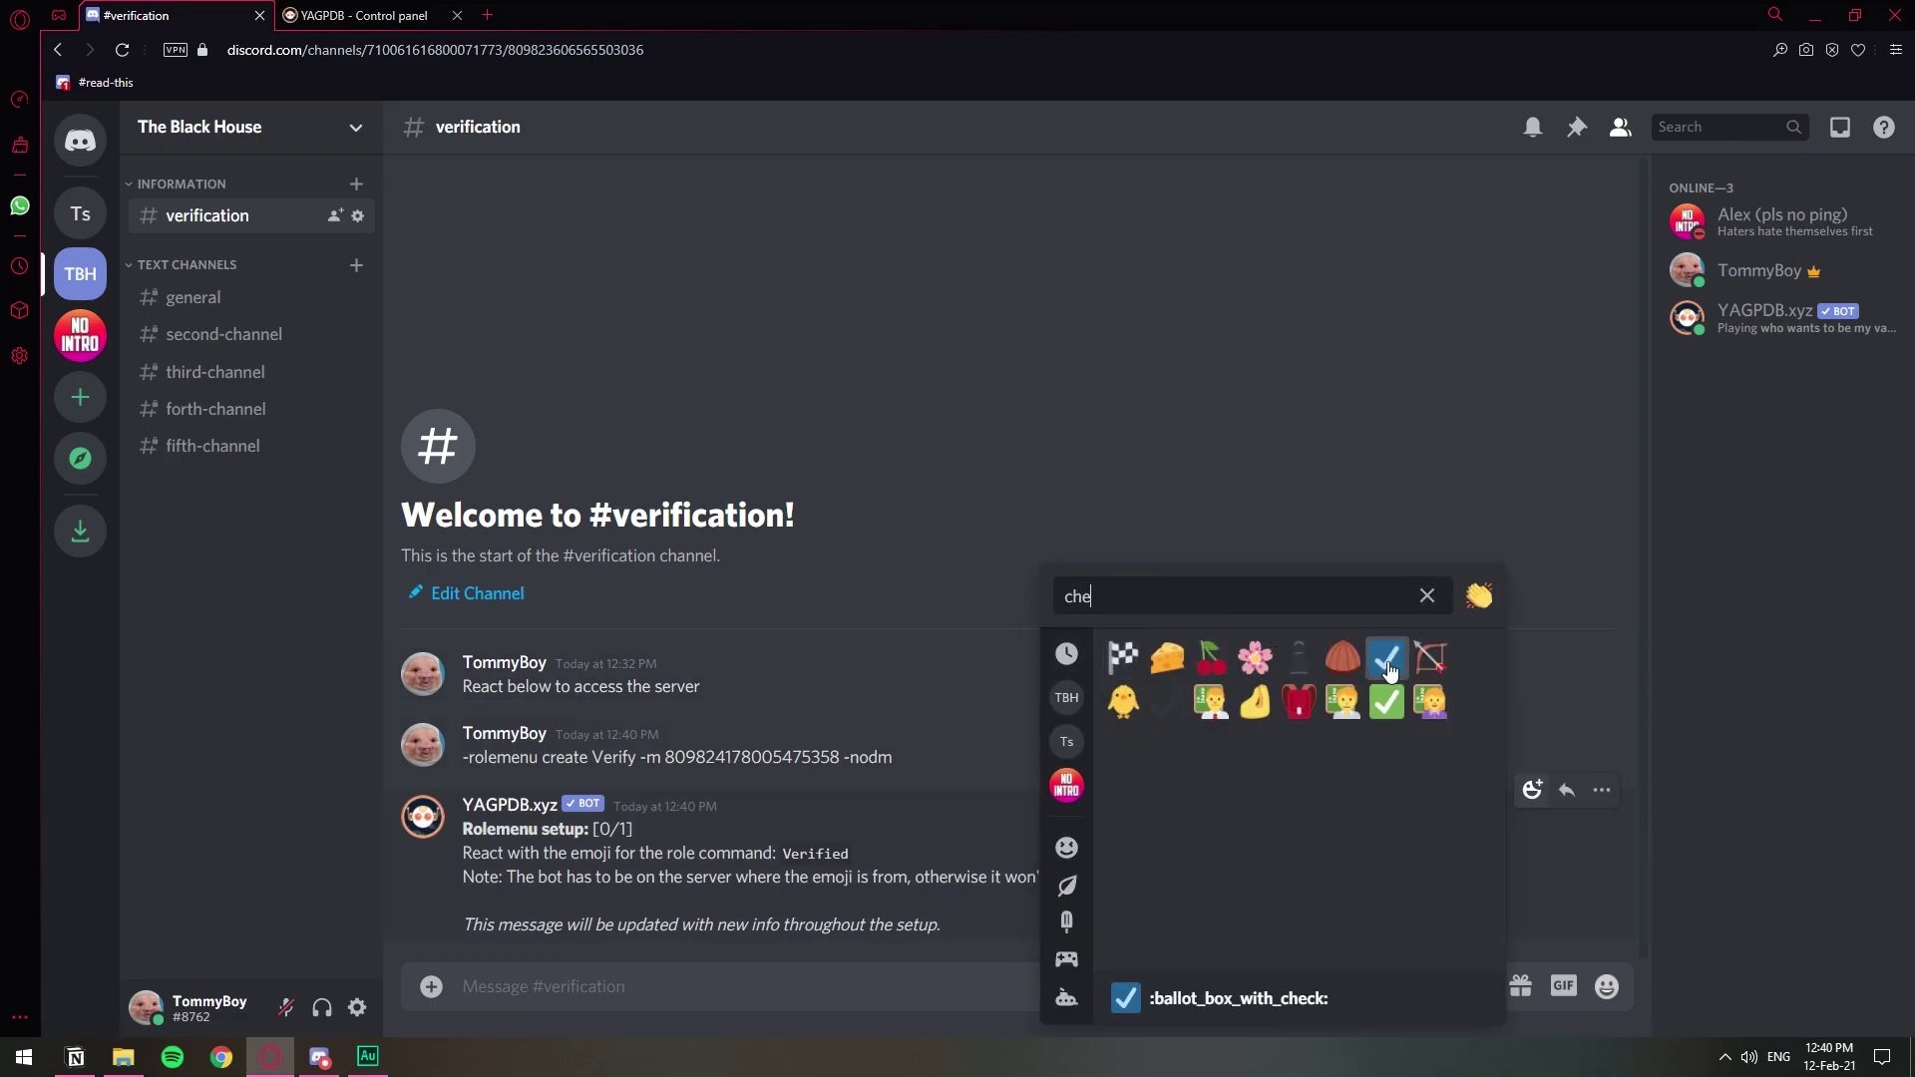
pyautogui.click(1386, 701)
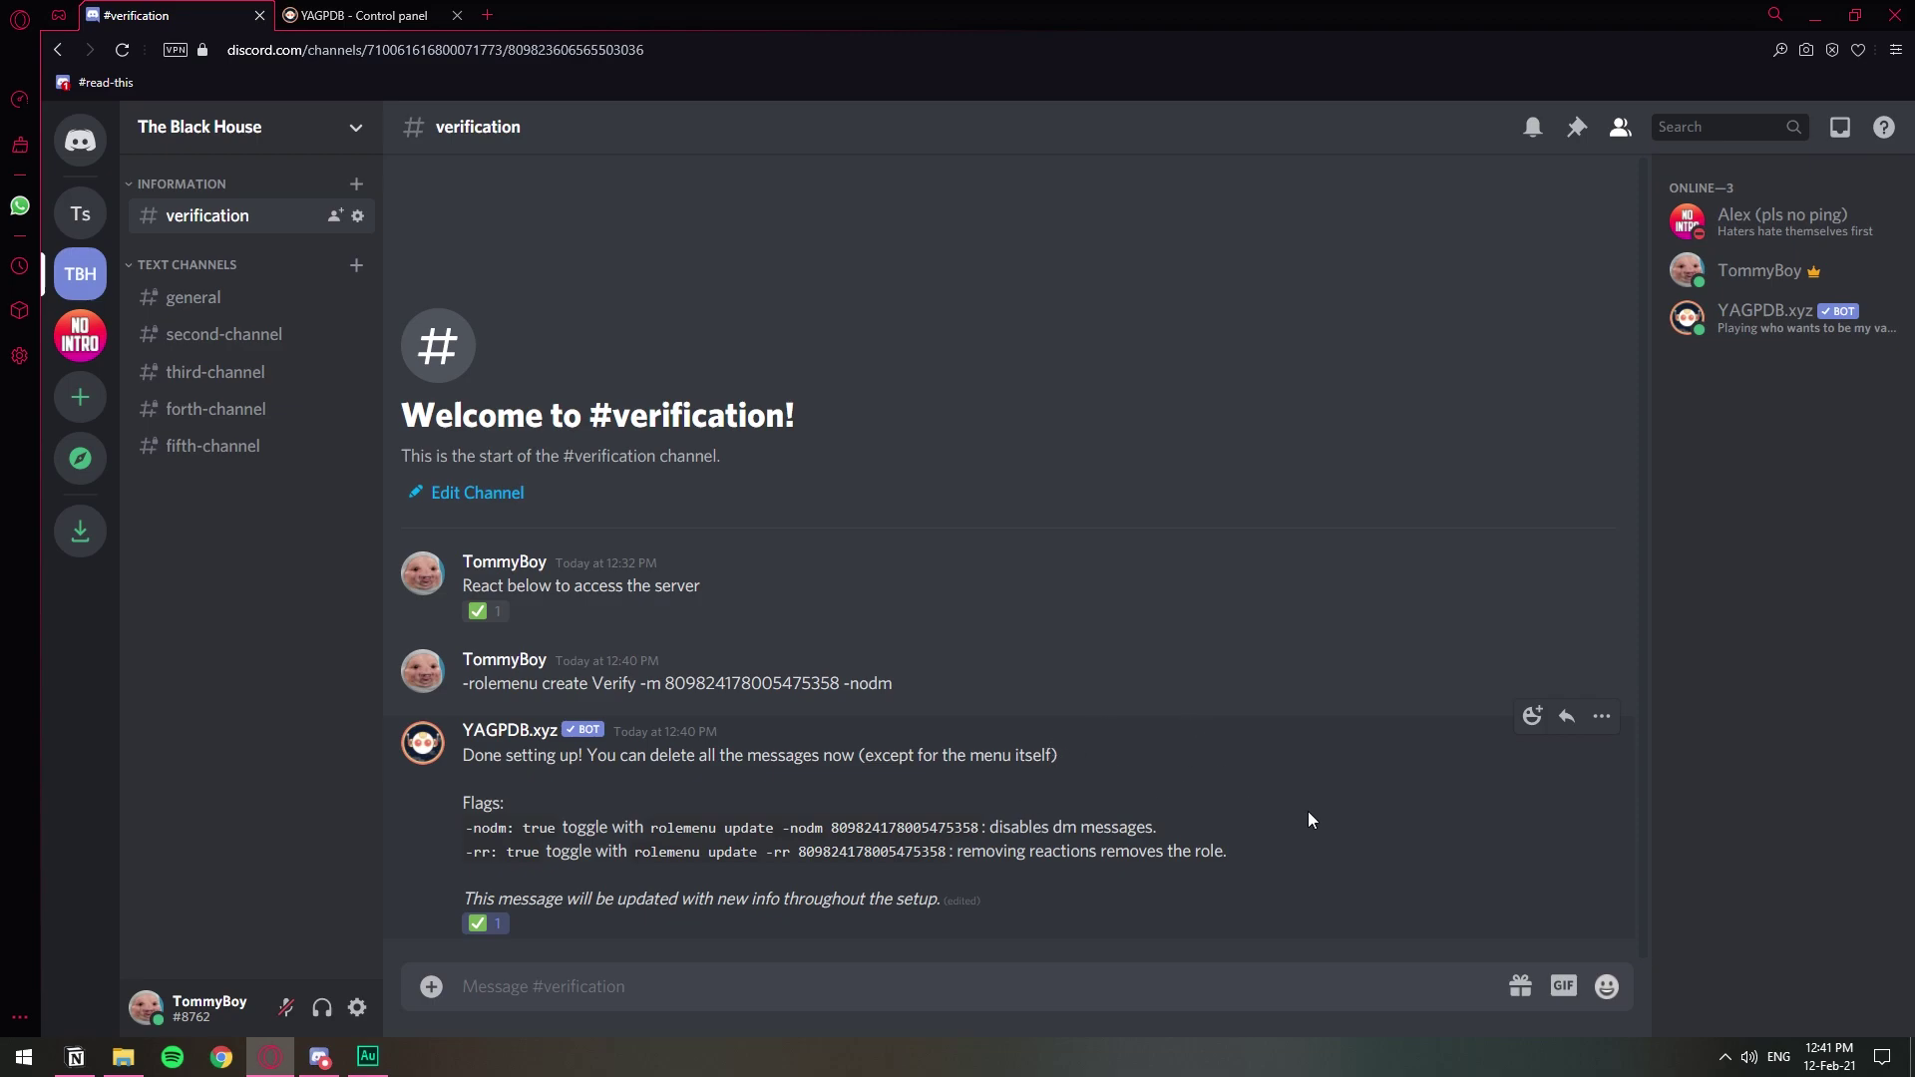
# Delete YAGPDB's setup message and the "-rolemenu create" command message from the verification channel
pyautogui.click(1601, 716)
pyautogui.click(1424, 944)
pyautogui.press('Return')
pyautogui.click(1601, 878)
pyautogui.click(1426, 973)
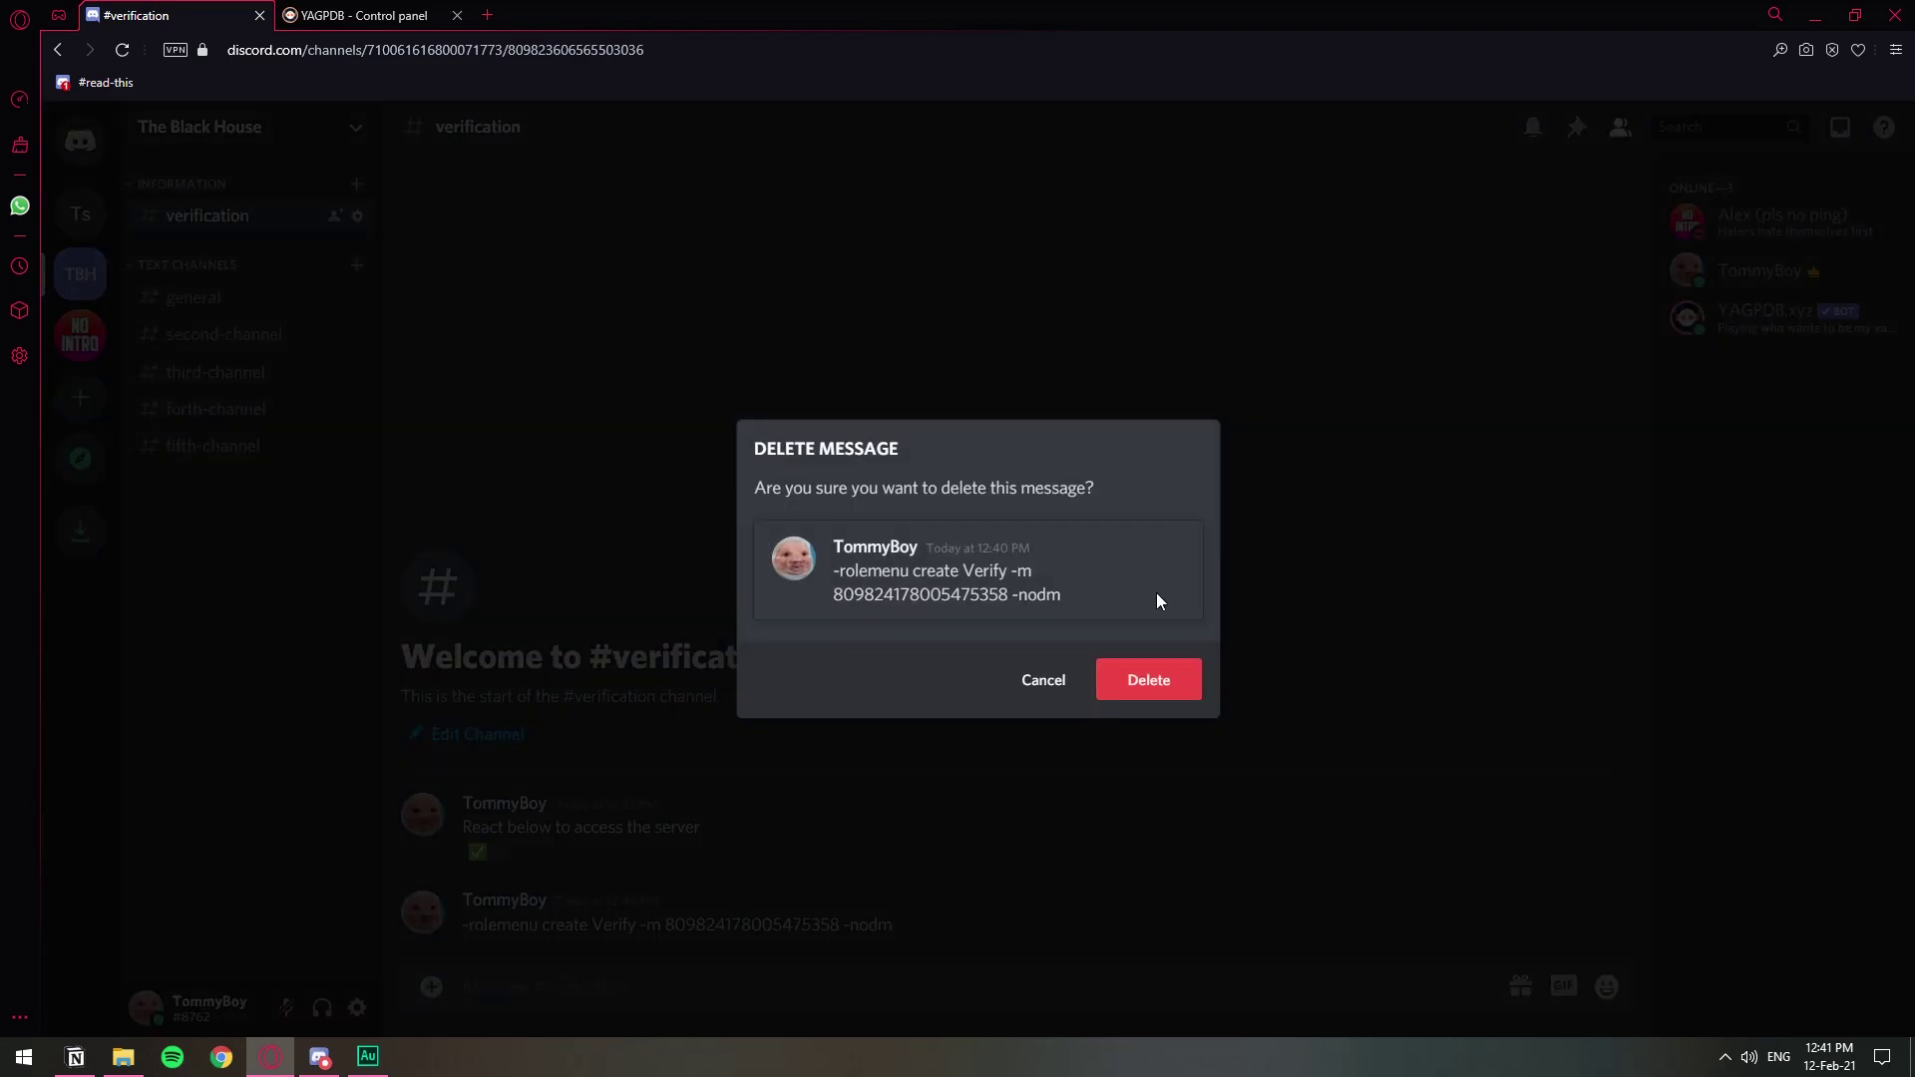
pyautogui.press('Return')
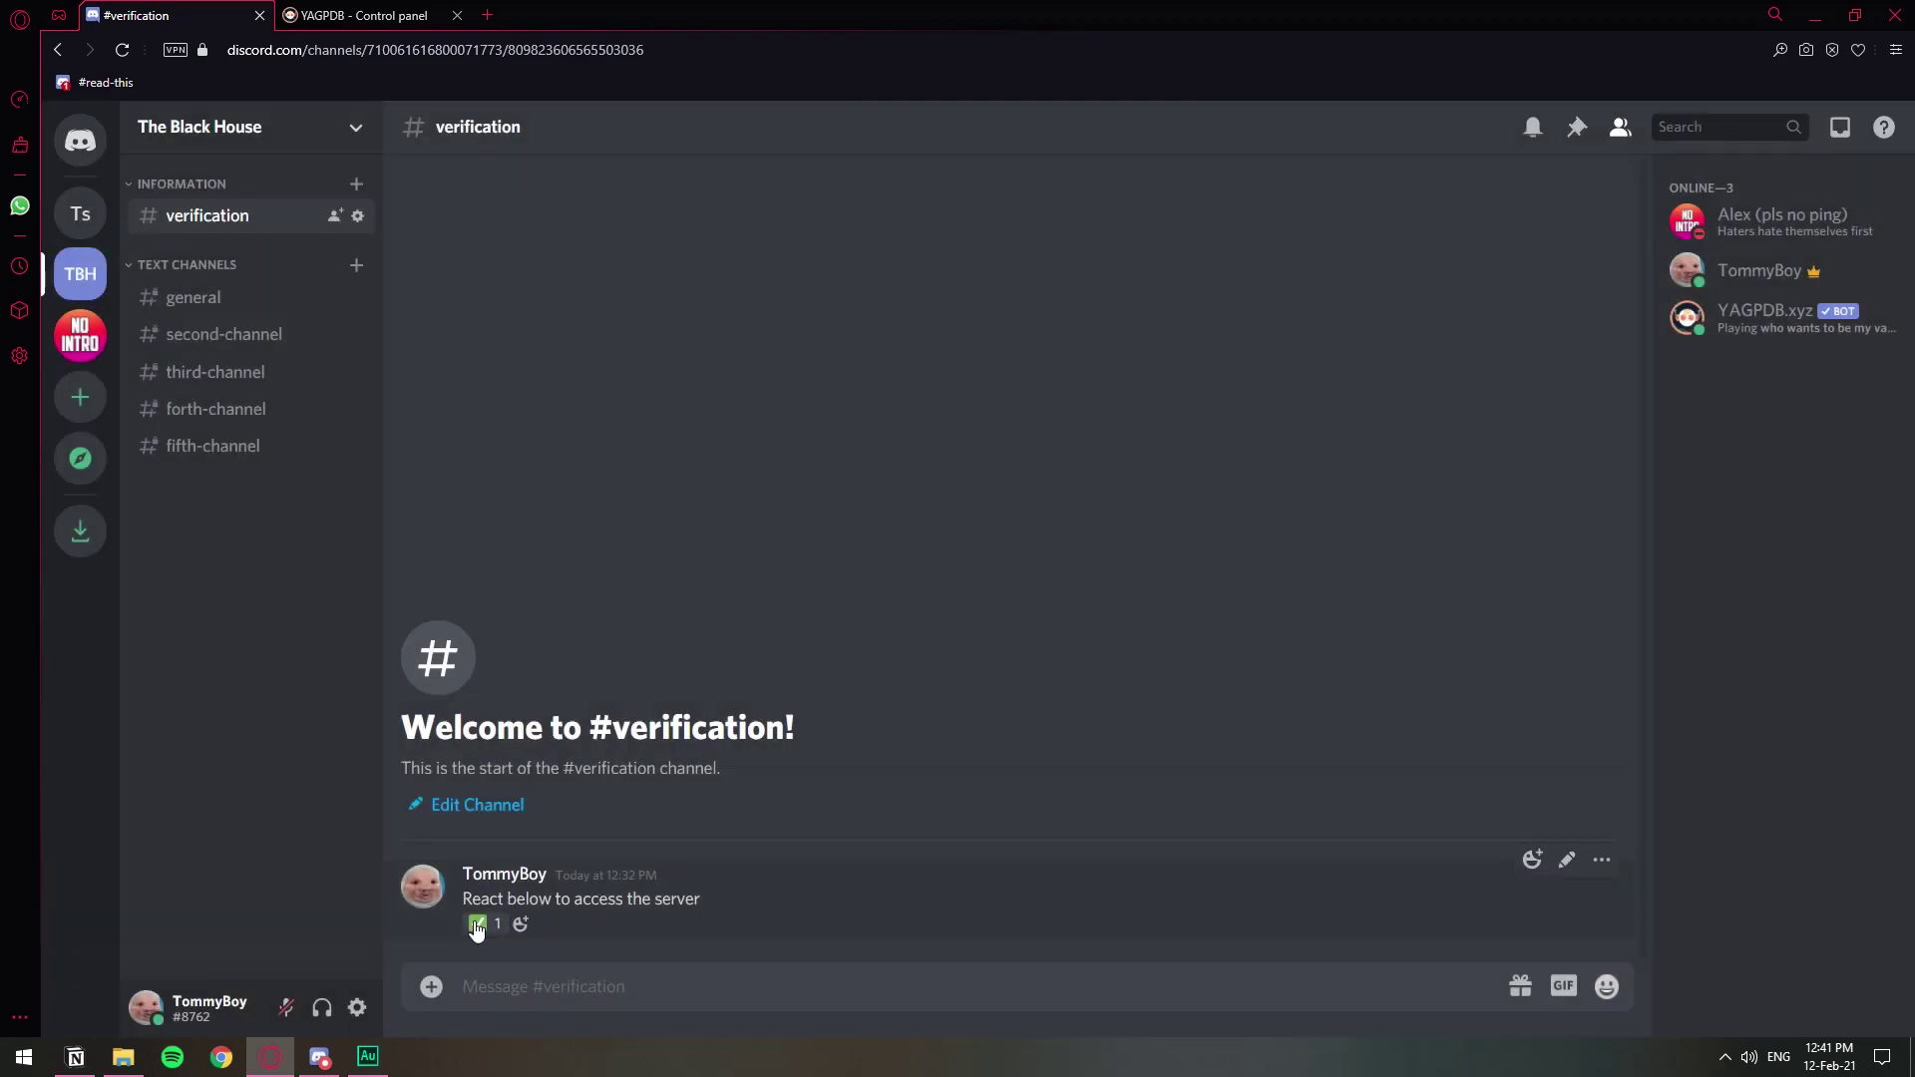
# Add the check mark reaction to the verification message and compare the server owner's profile roles before and after reacting
pyautogui.click(1748, 271)
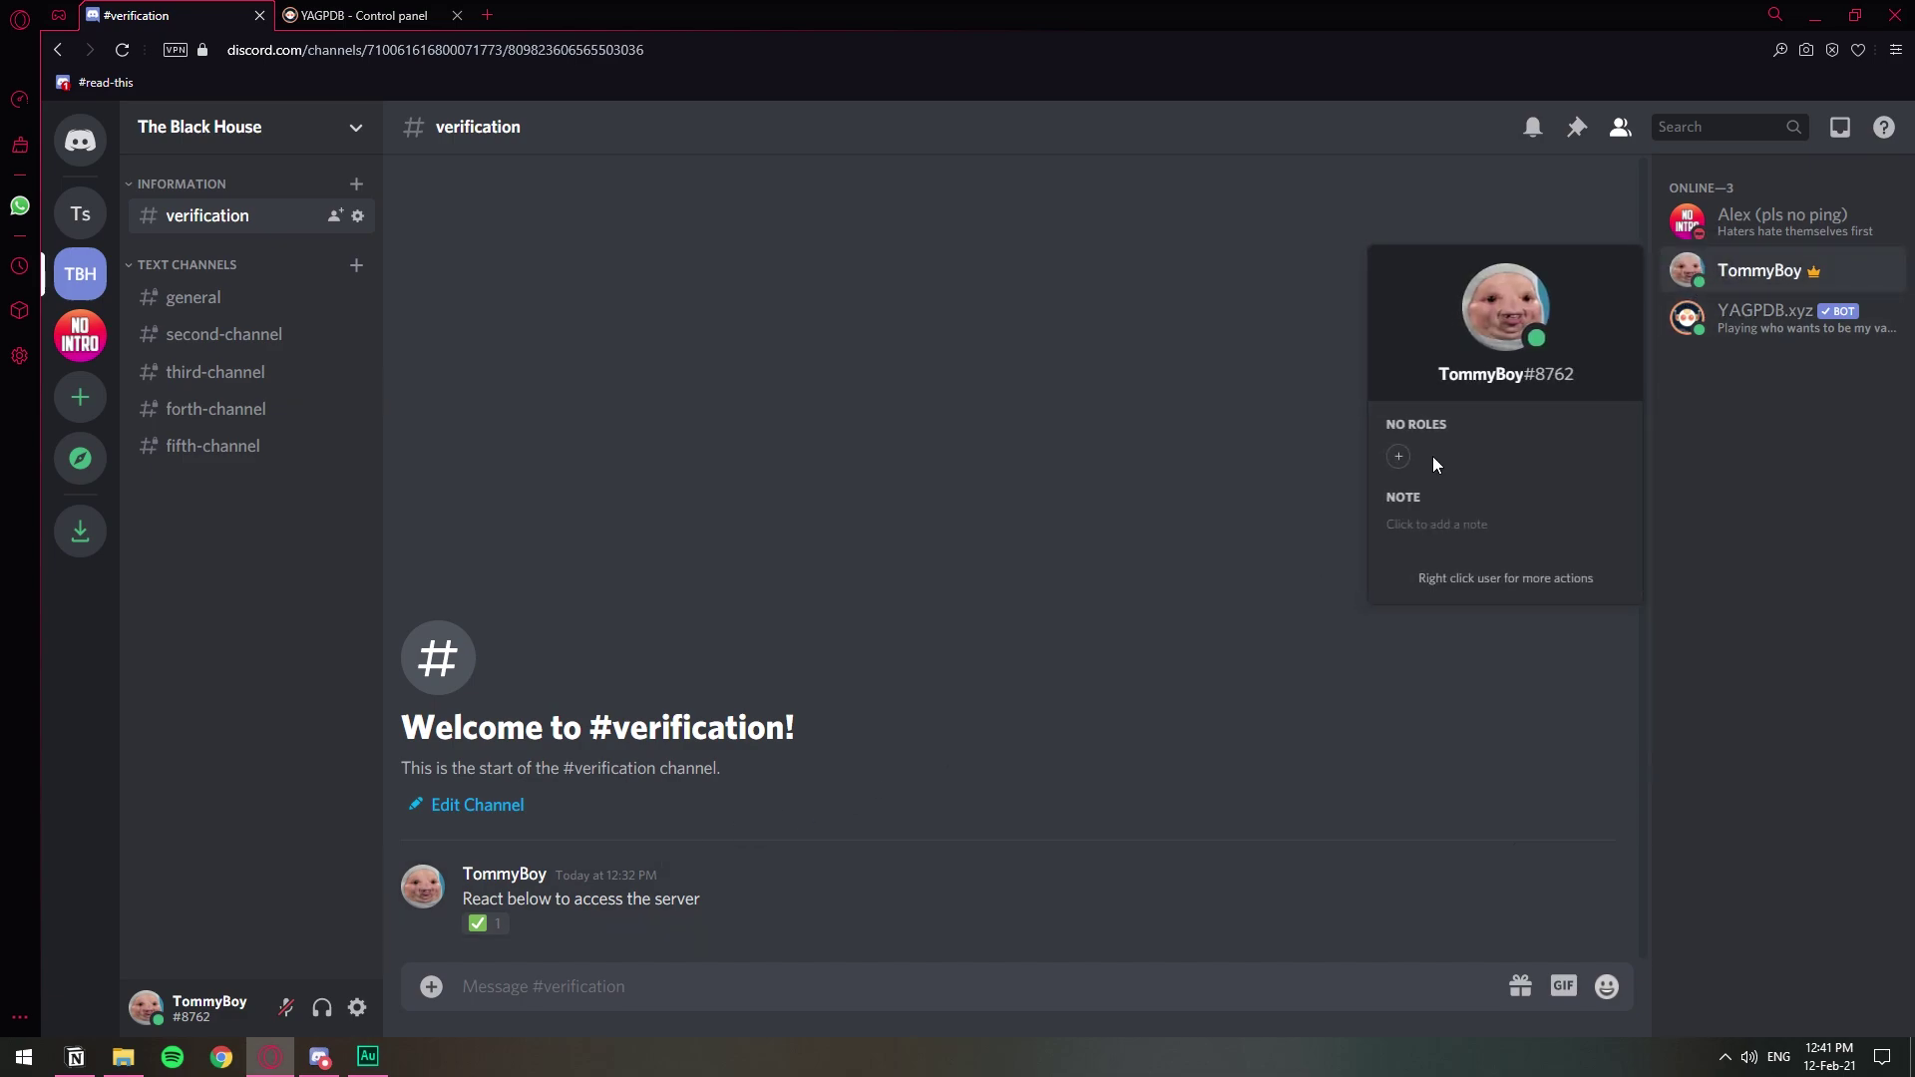
pyautogui.click(894, 710)
pyautogui.click(498, 935)
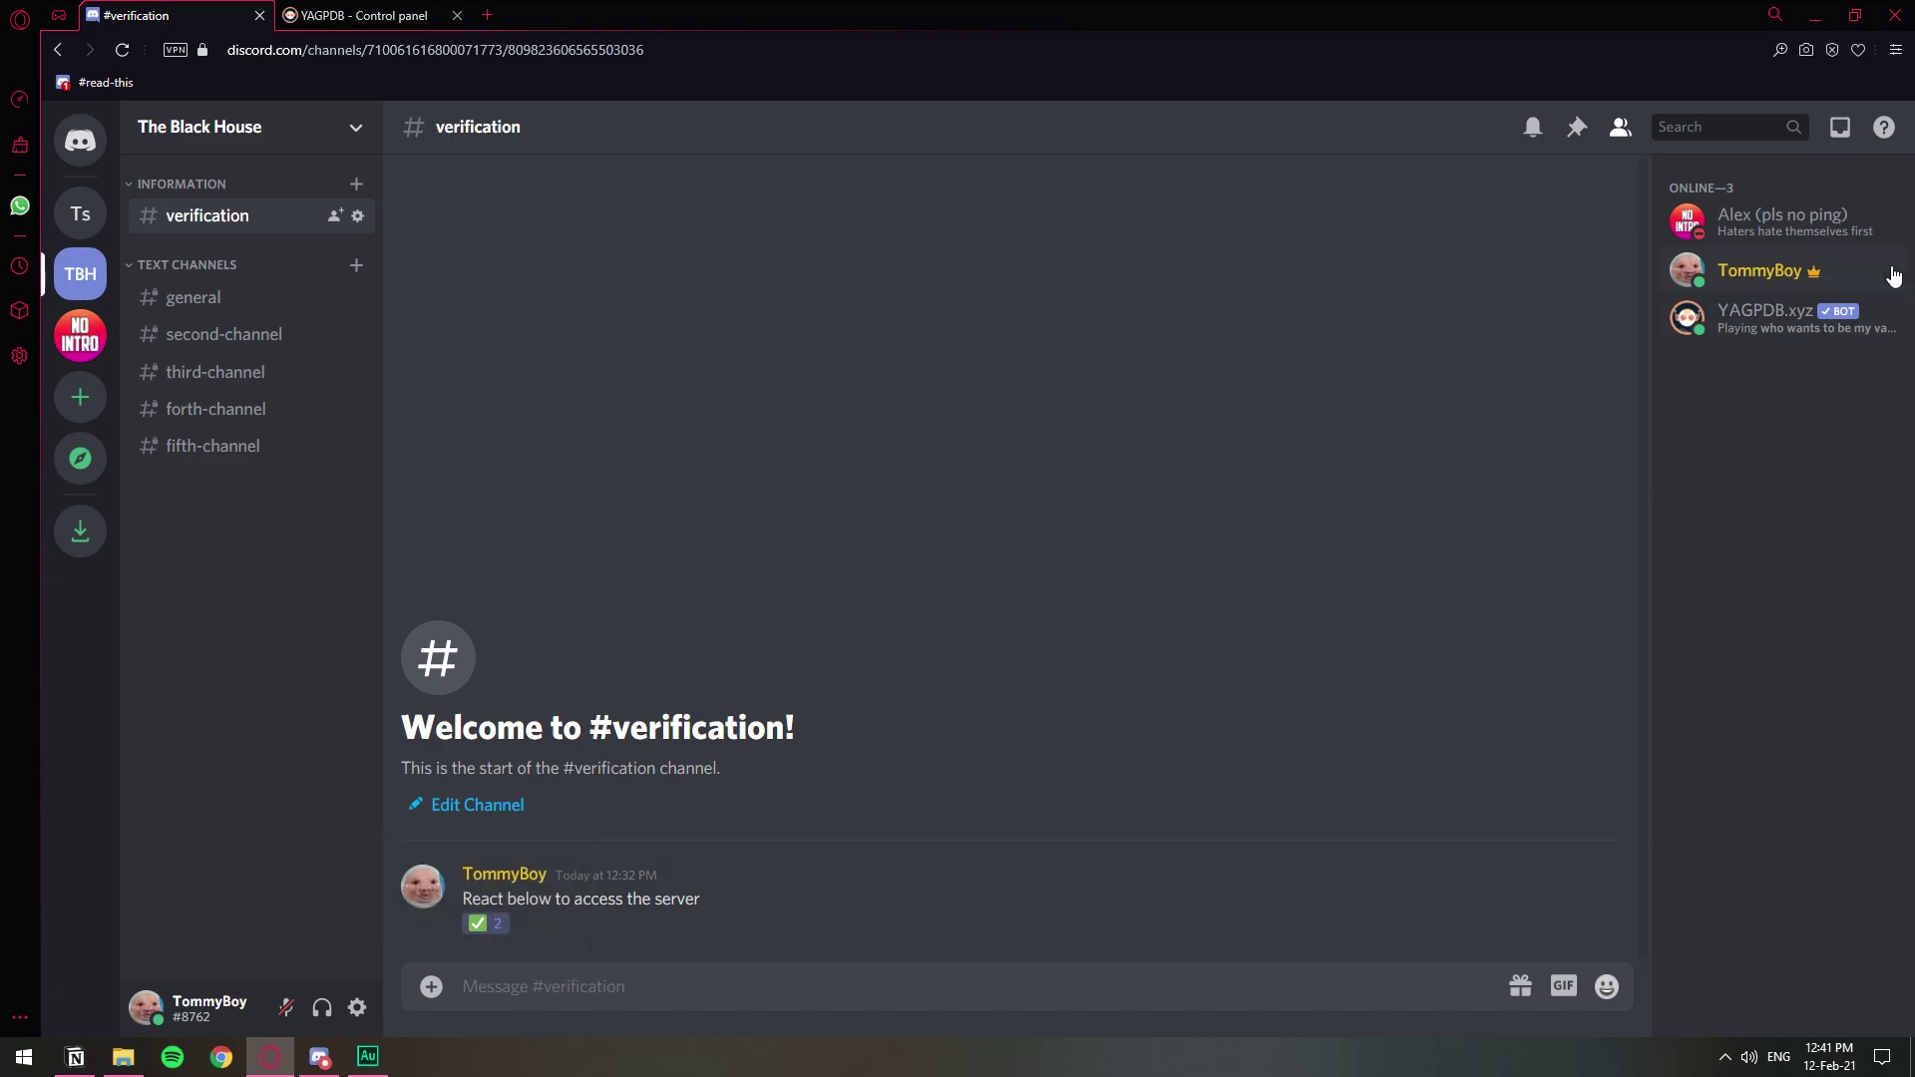
pyautogui.click(1853, 267)
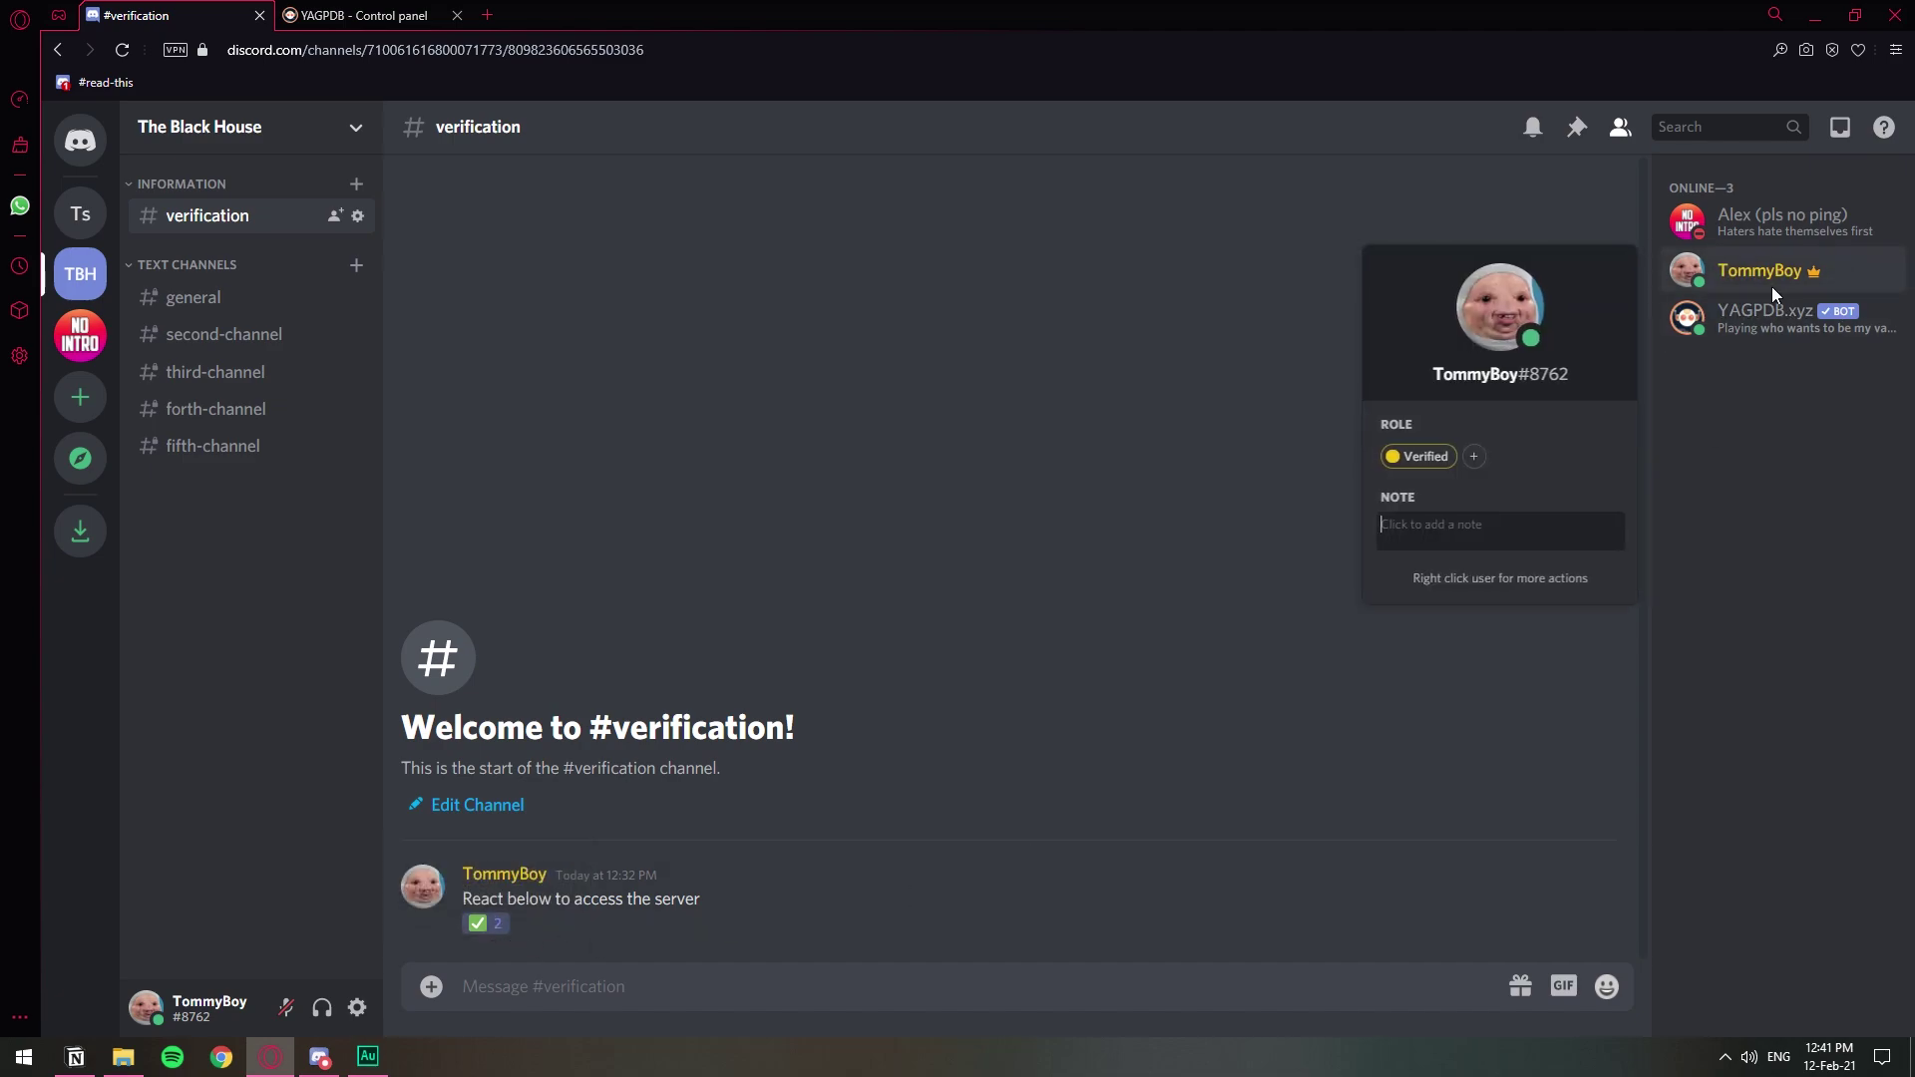
pyautogui.click(1315, 498)
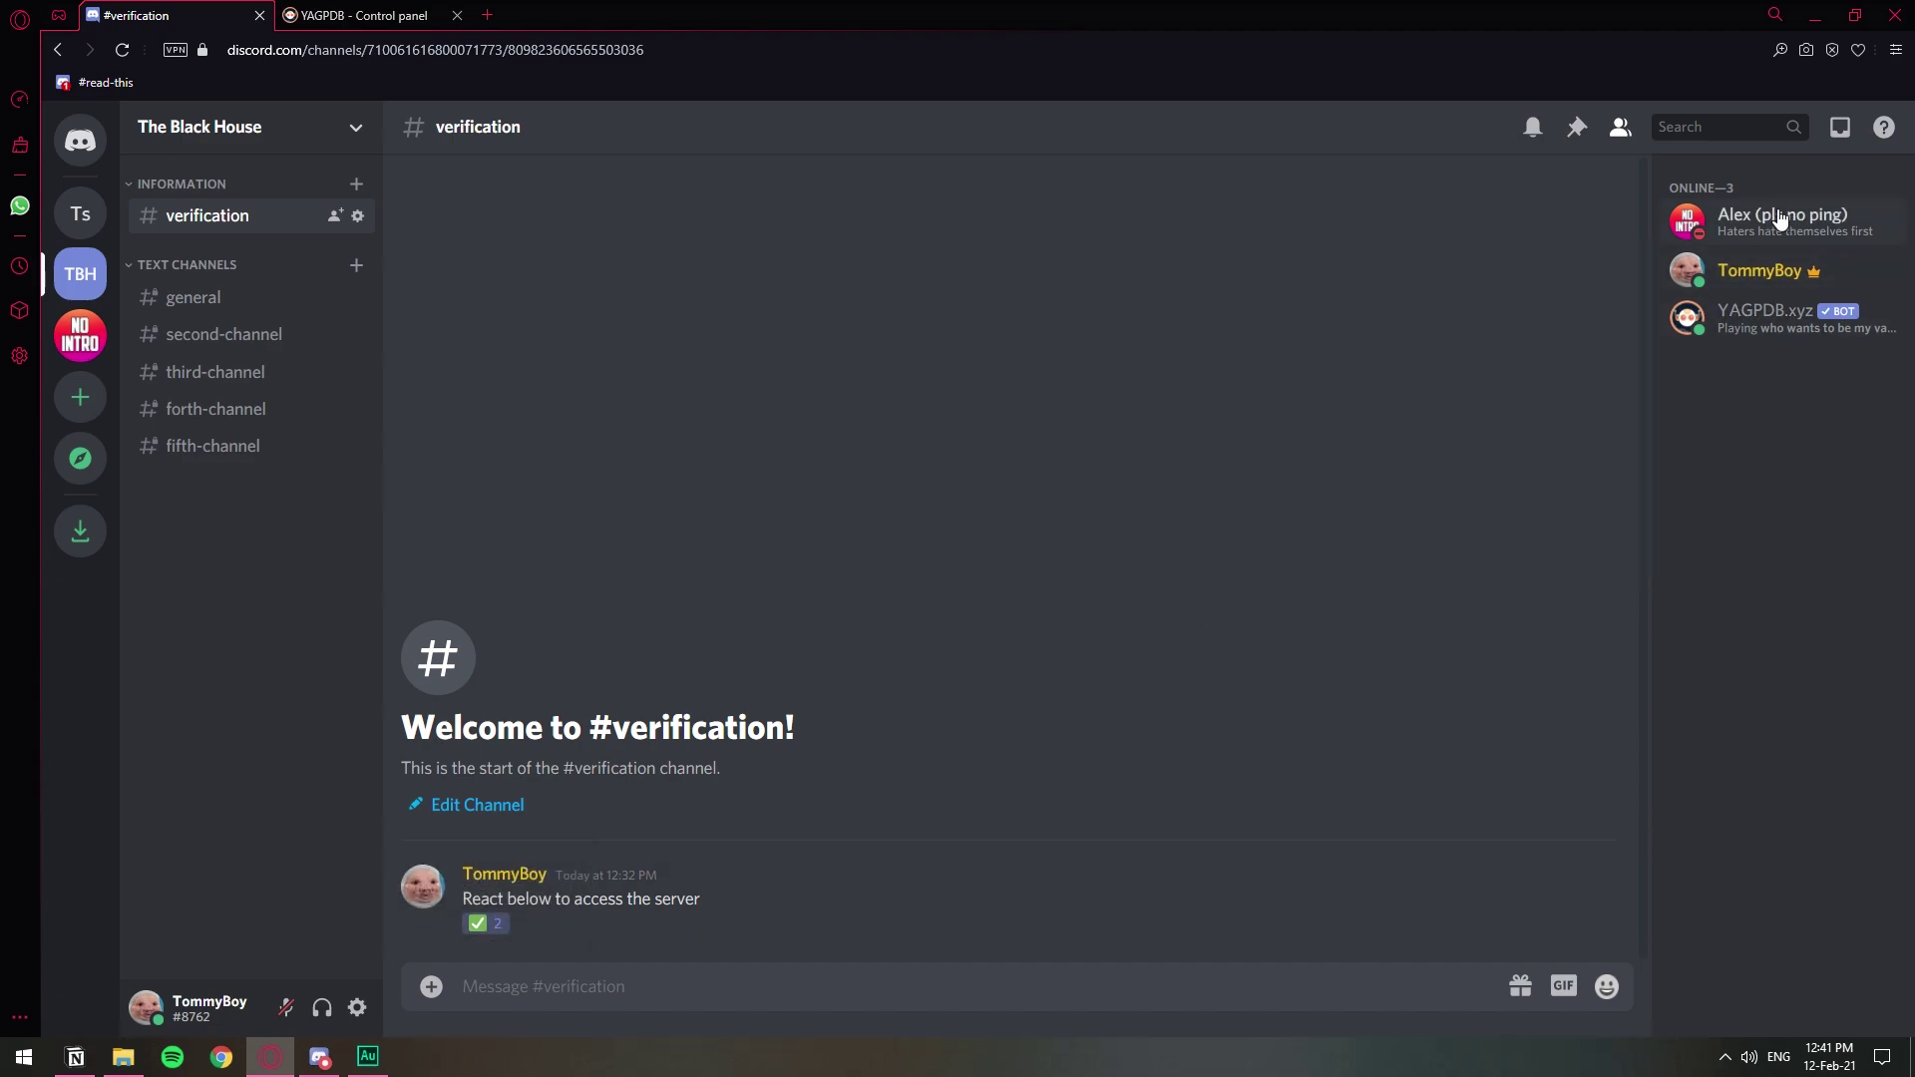
# Switch to the Discord desktop app, verify its account in The Black House with the check mark reaction, and open the general channel
pyautogui.click(317, 1058)
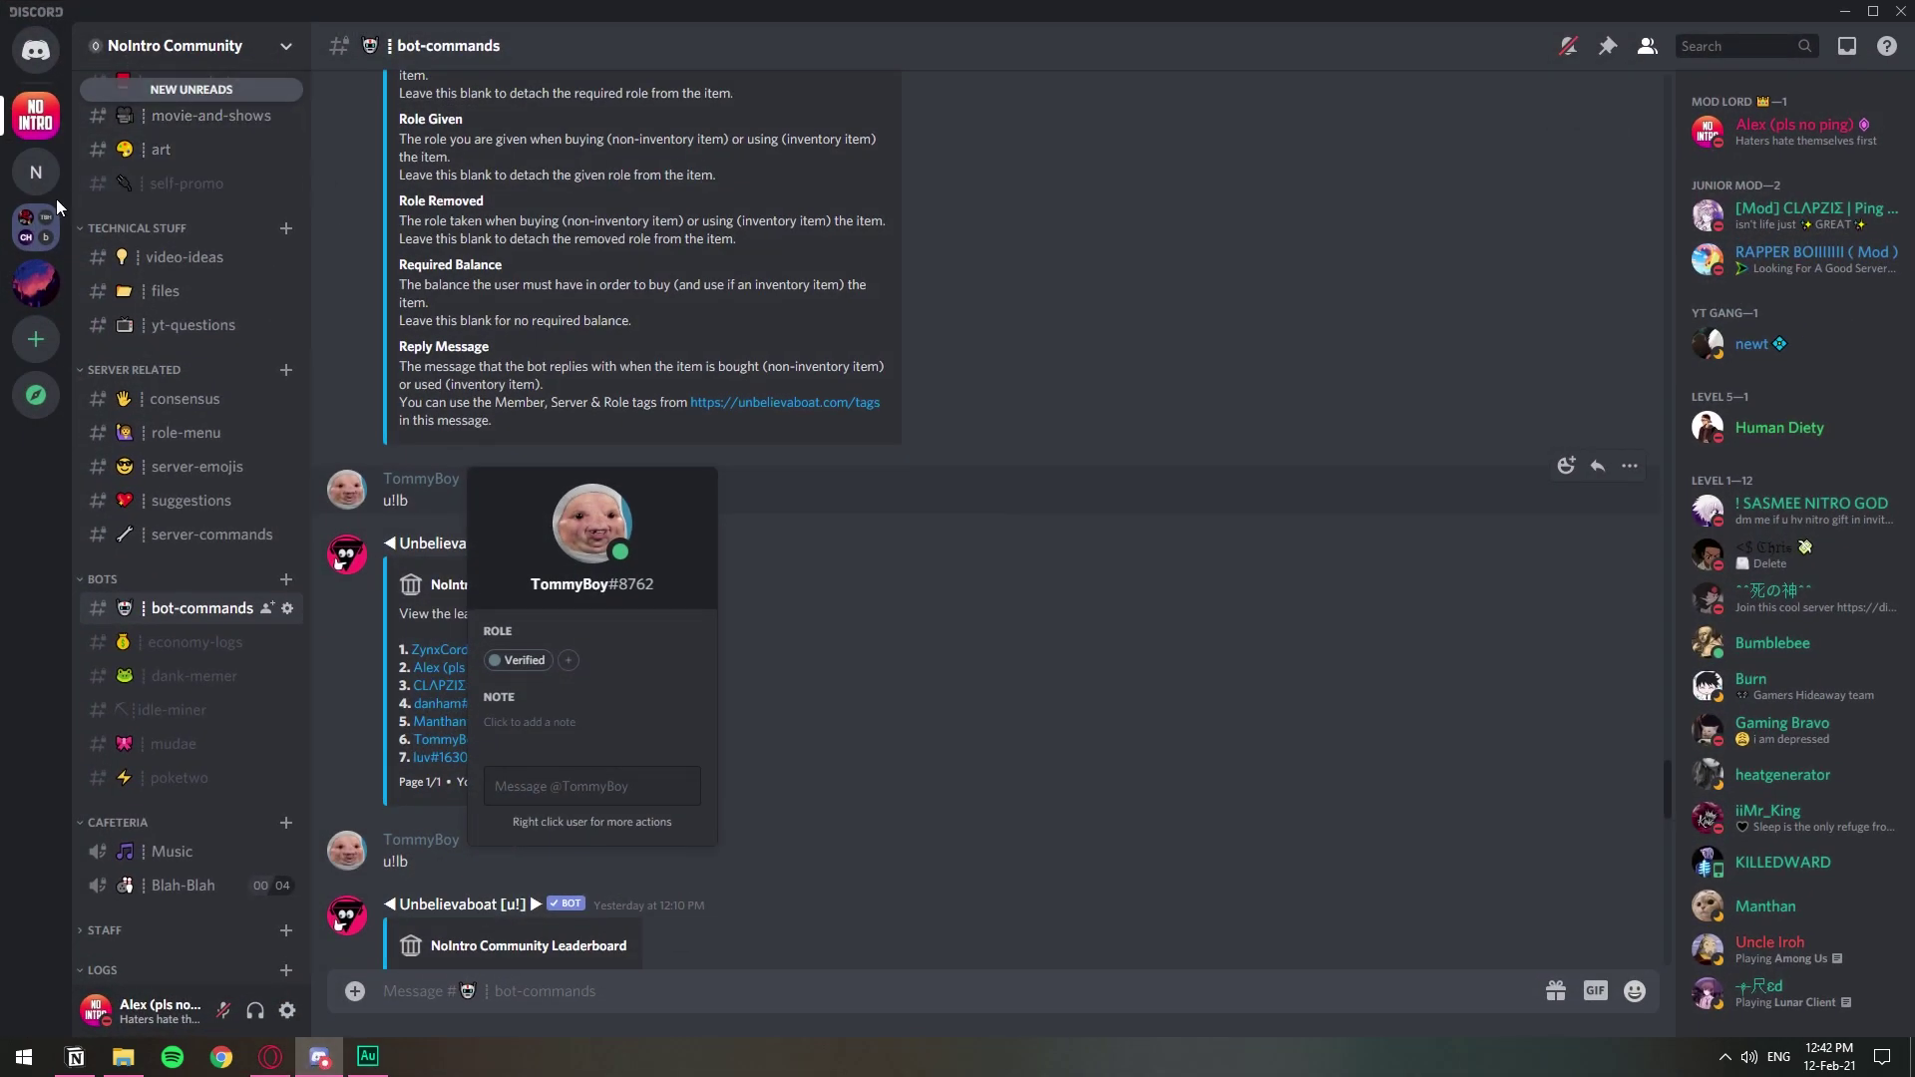
pyautogui.click(36, 228)
pyautogui.click(25, 344)
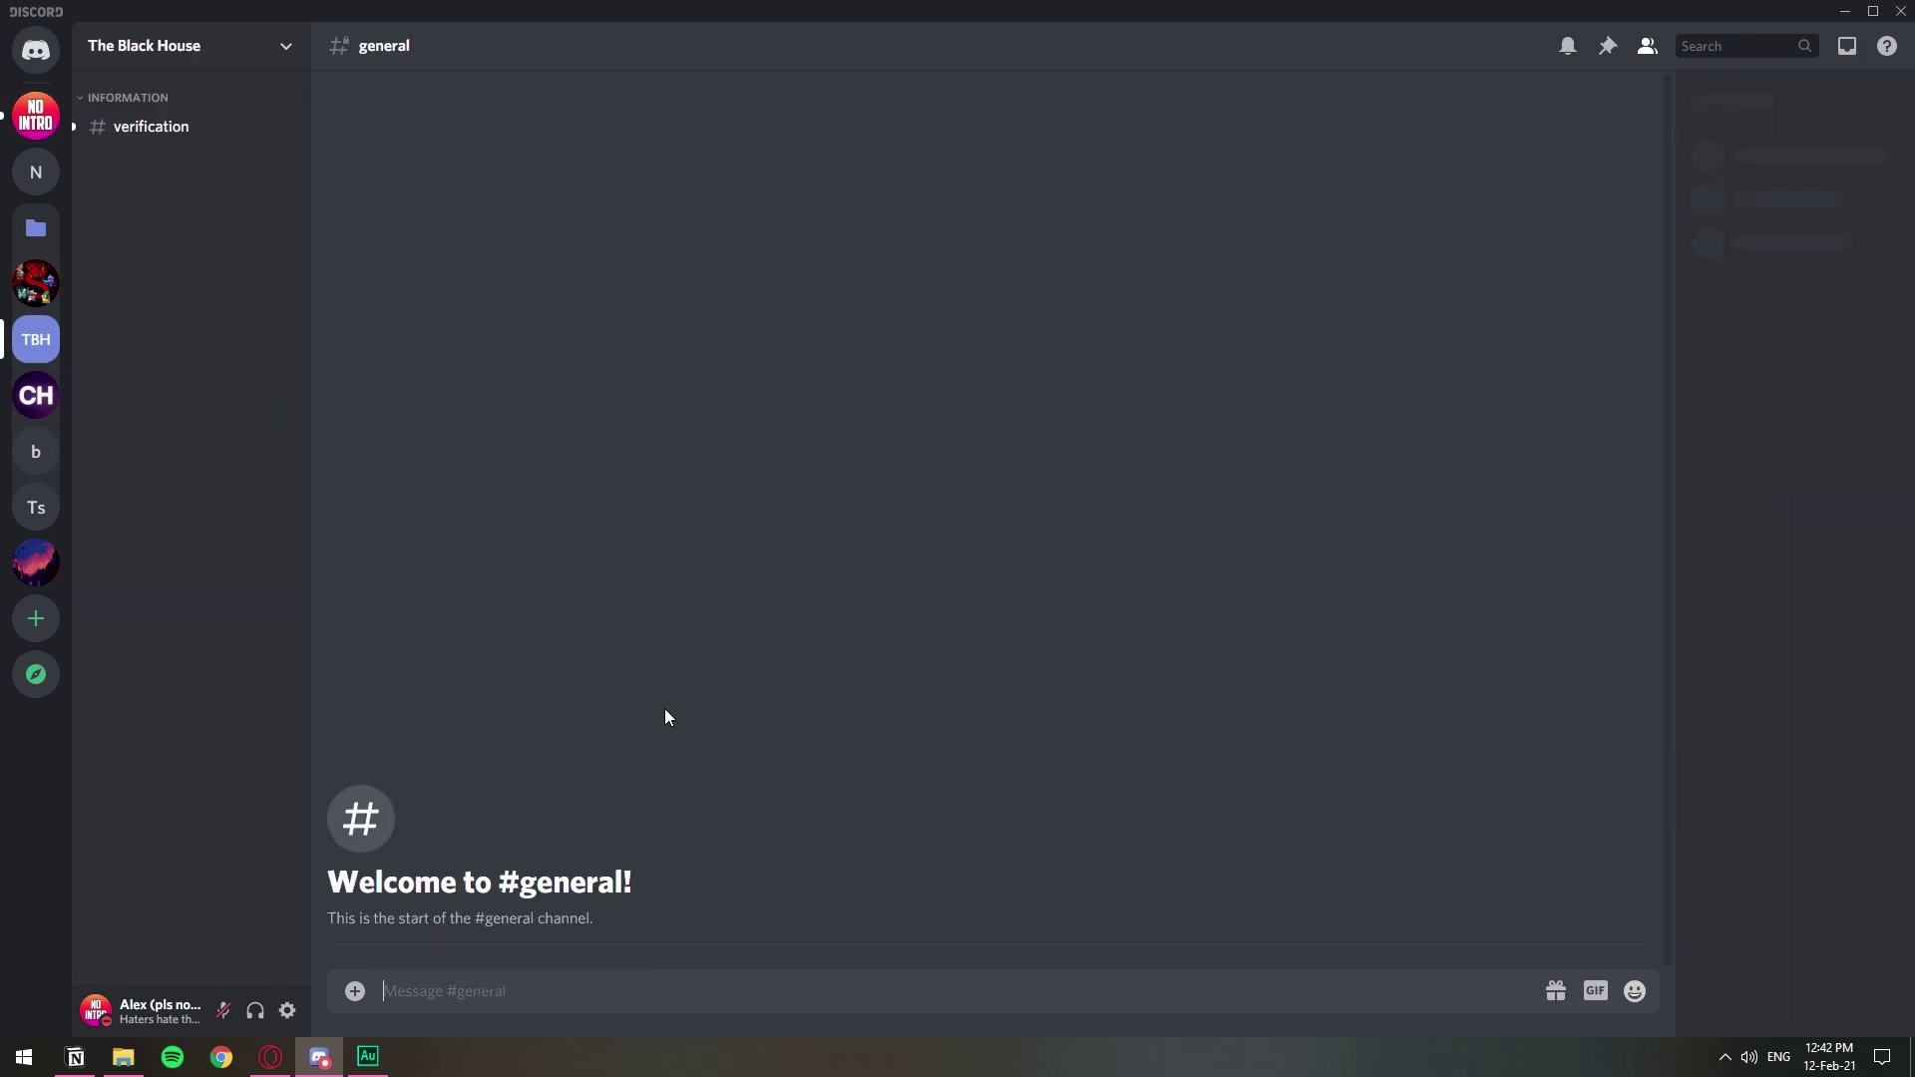
pyautogui.click(151, 126)
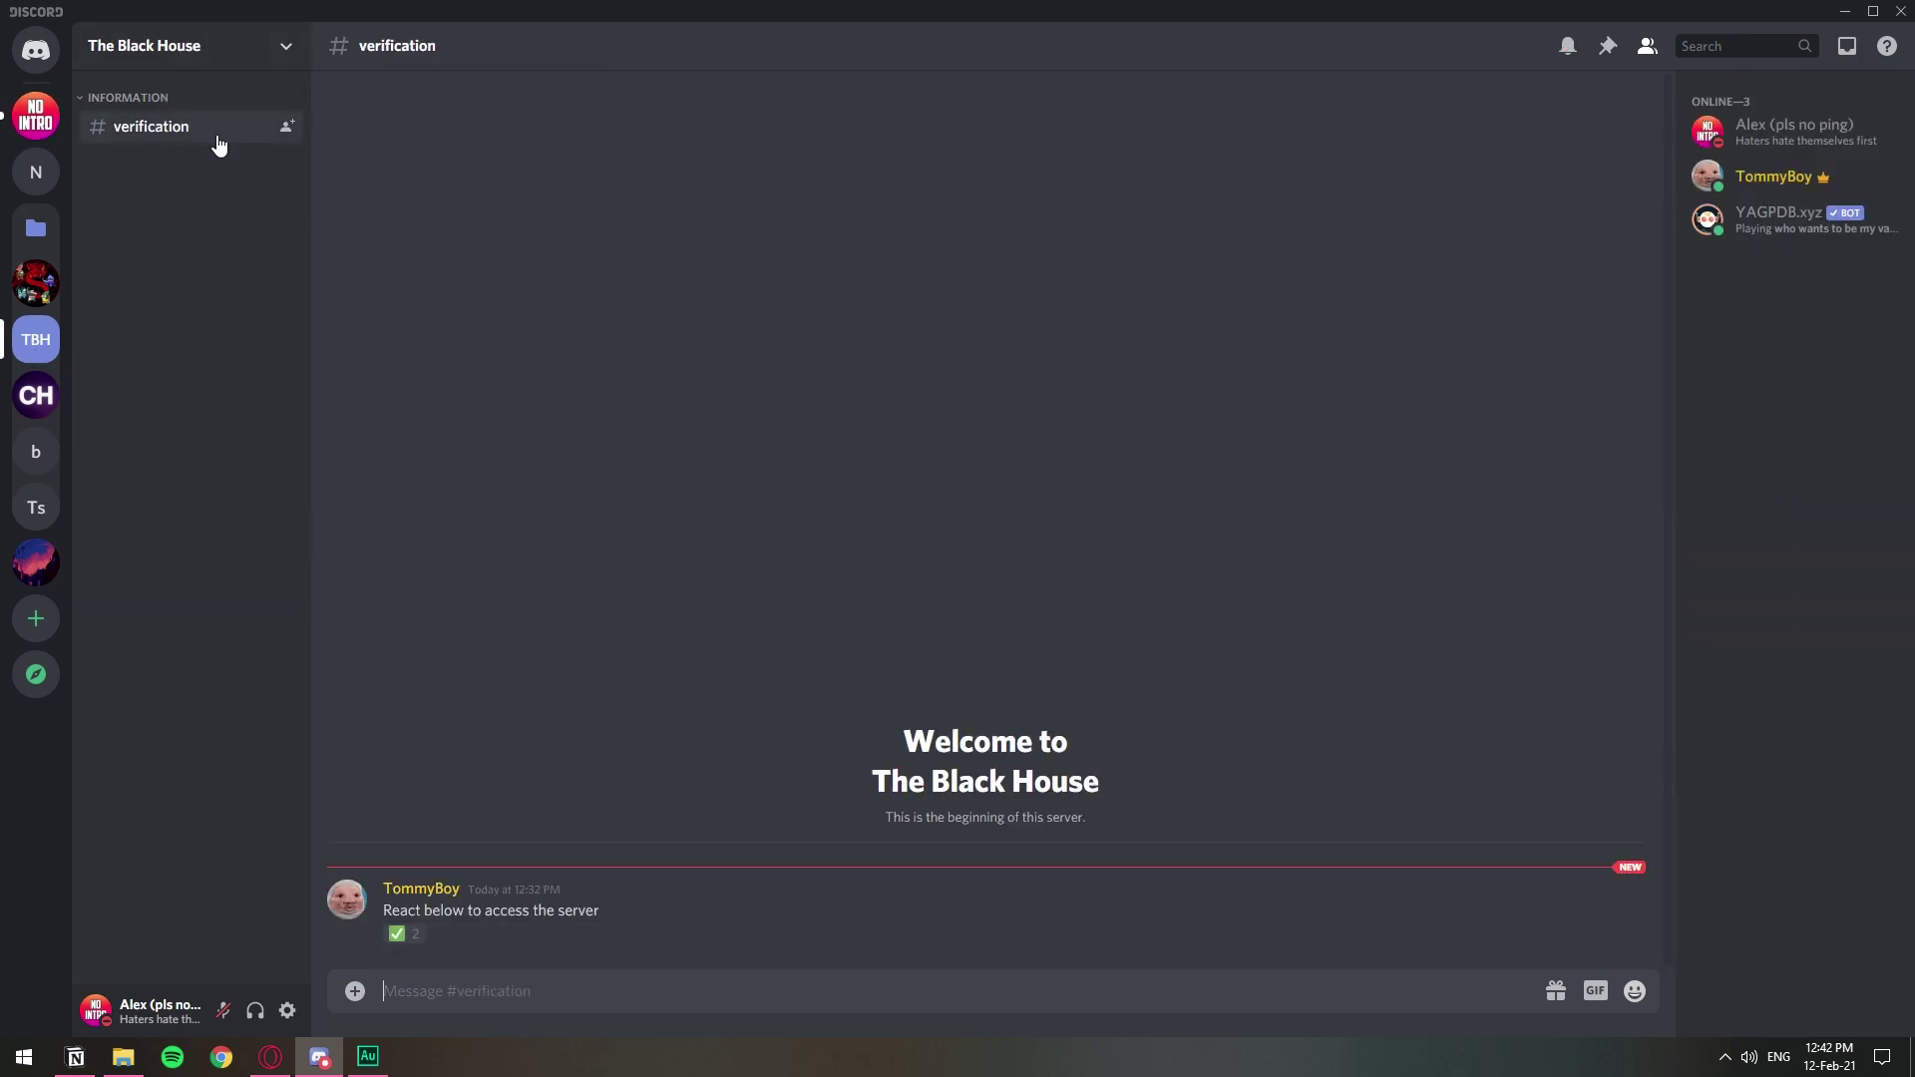
pyautogui.click(399, 943)
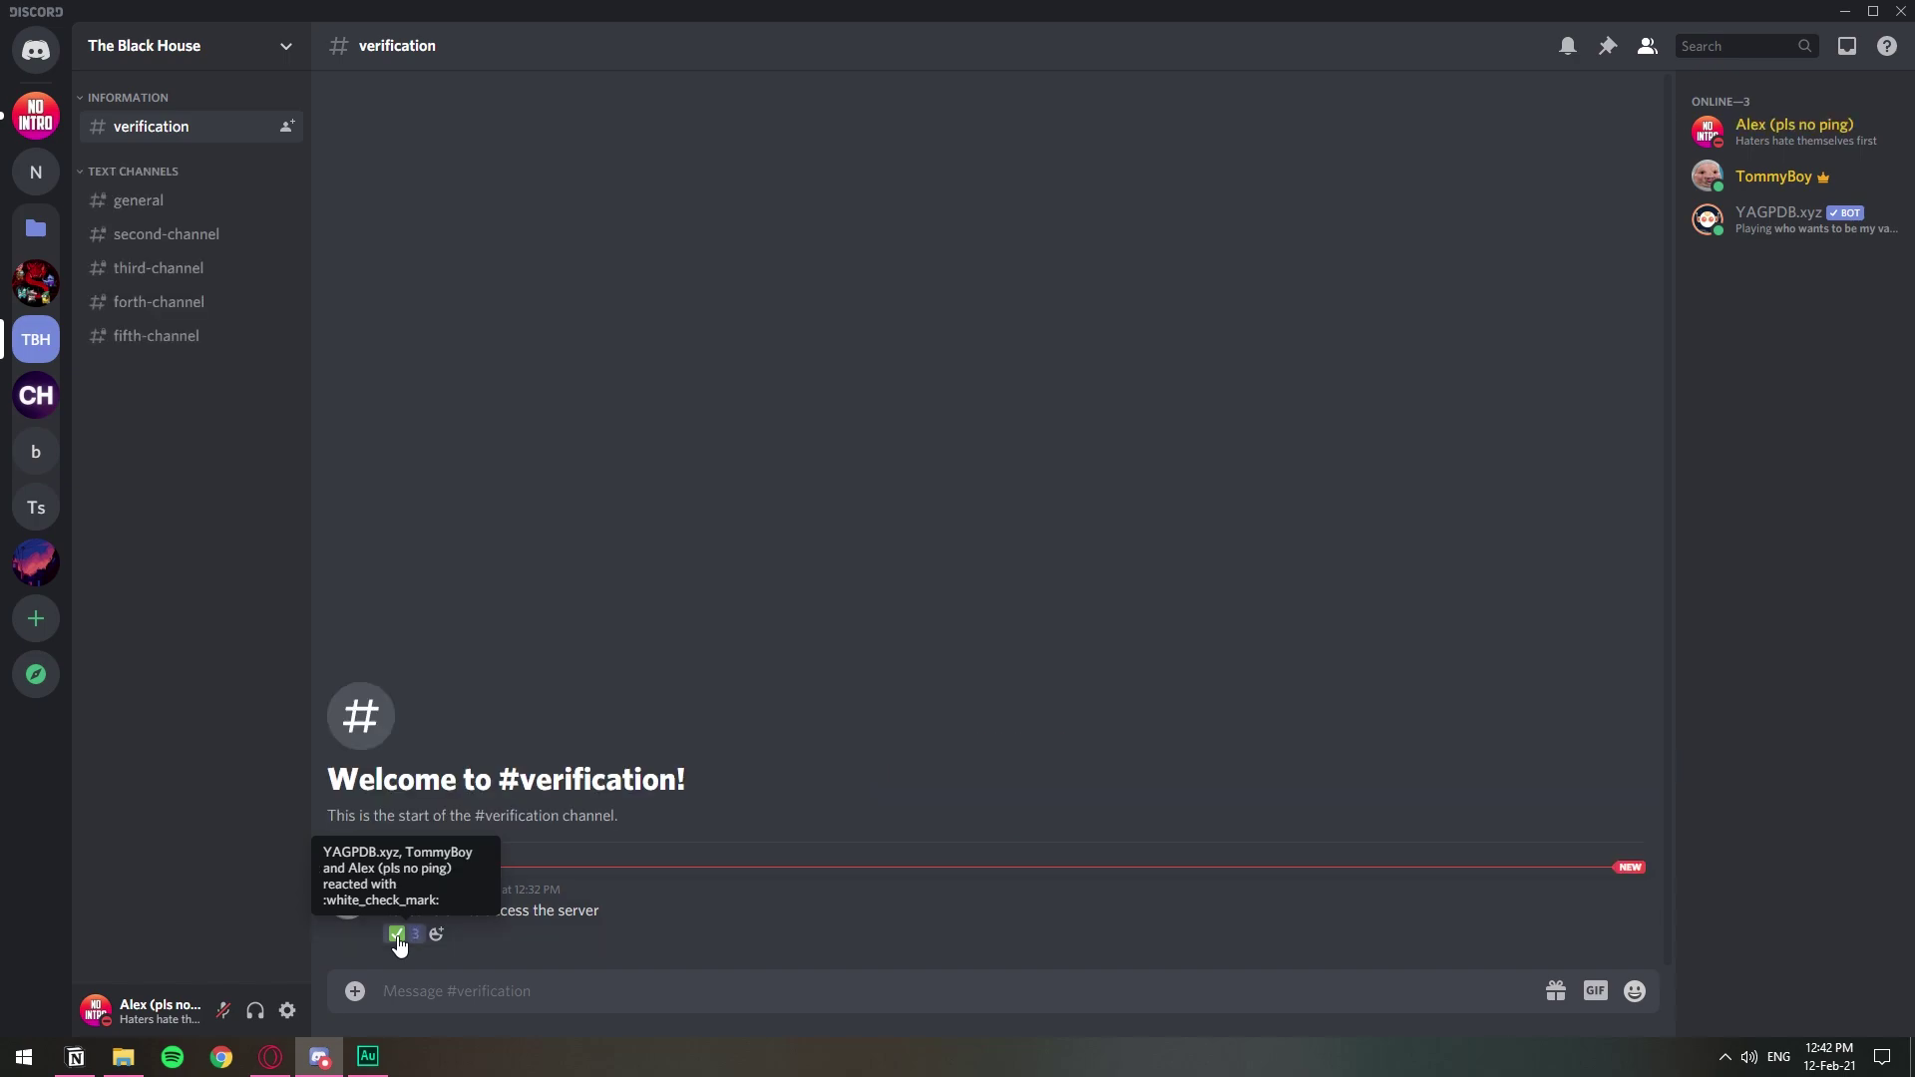
pyautogui.click(149, 201)
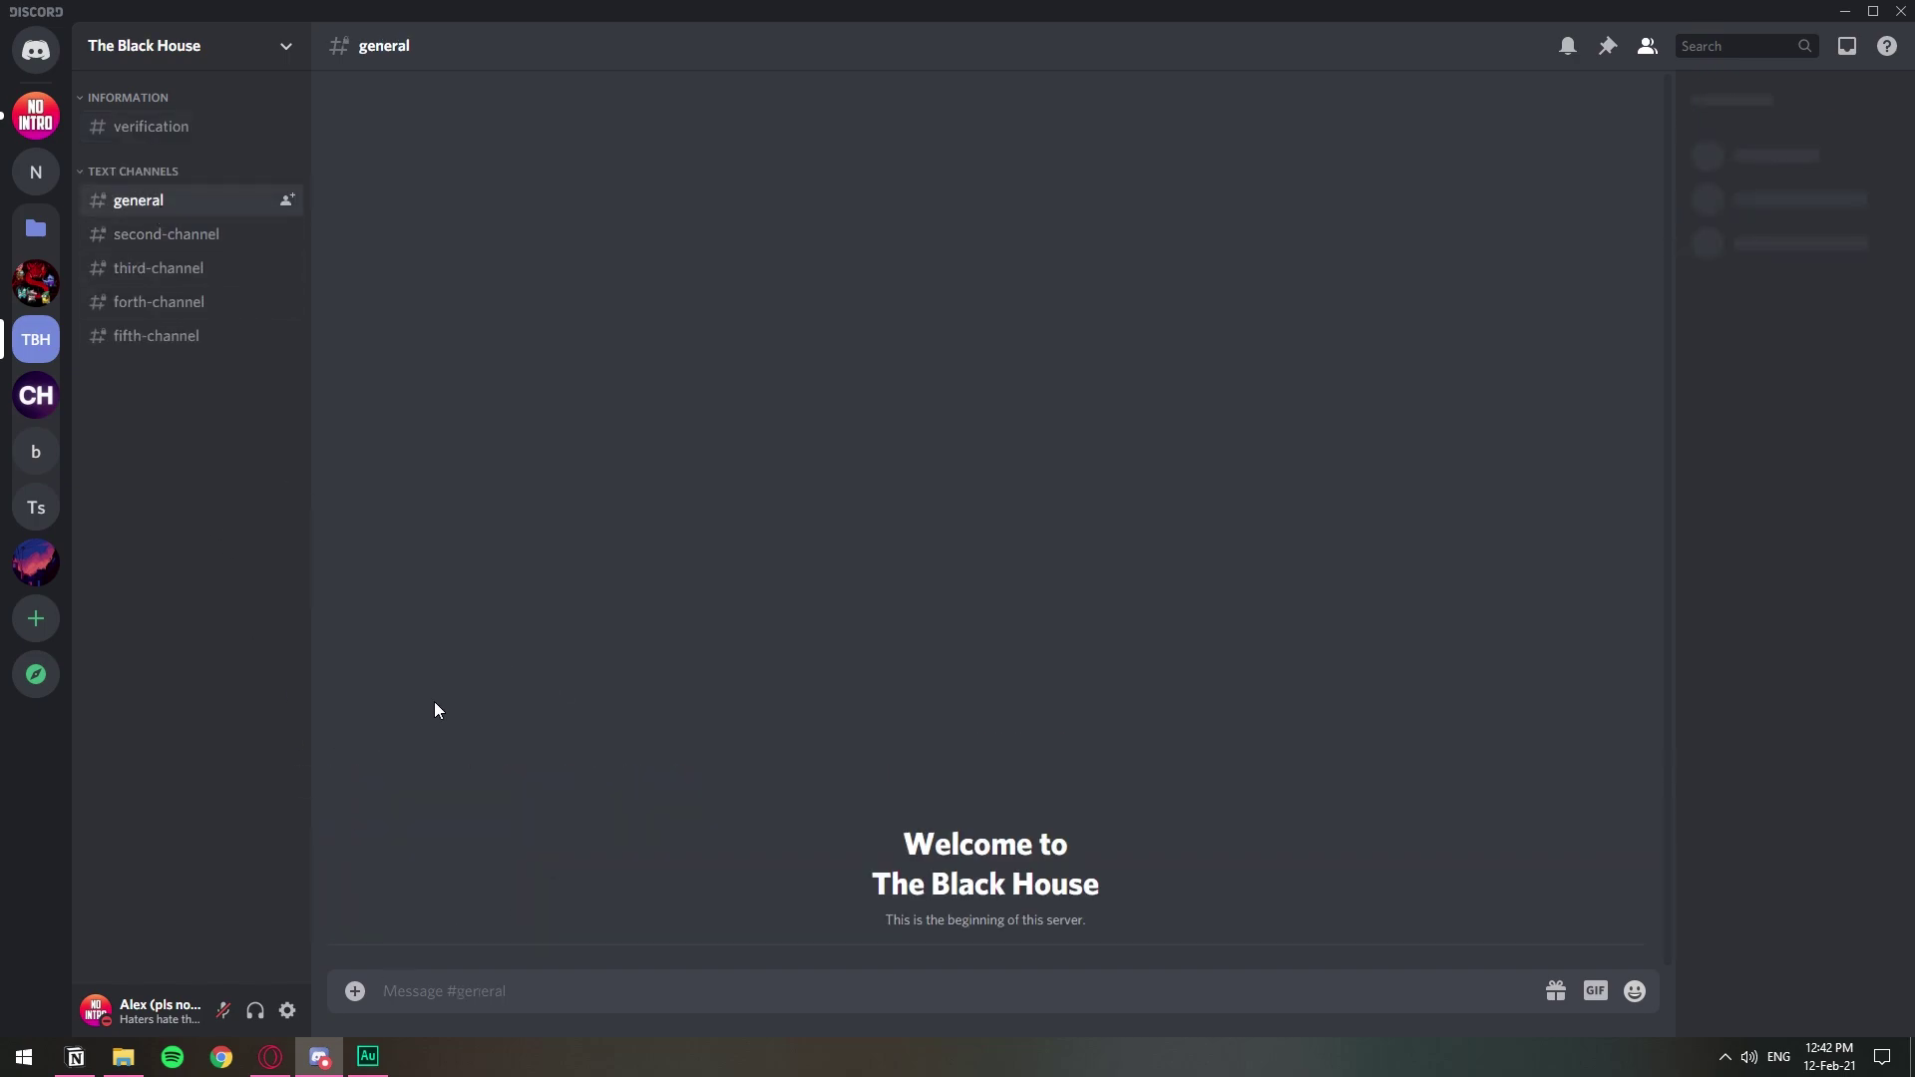